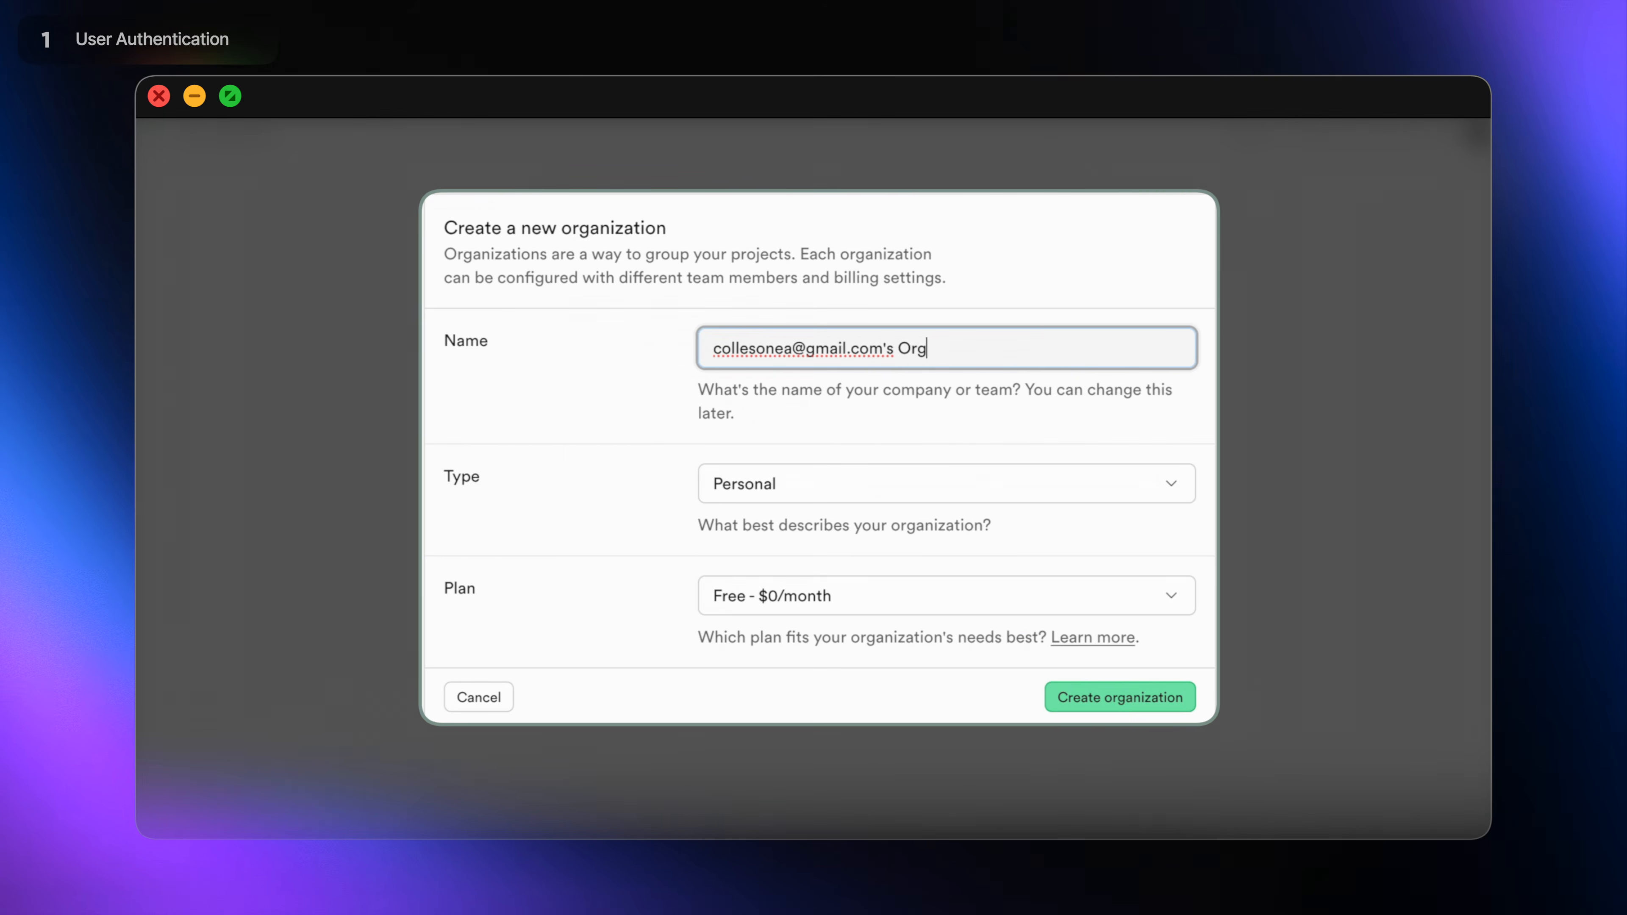
Create the Profit Studio organization as Personal type on the Free - $0/month plan.
triple_click(931, 350)
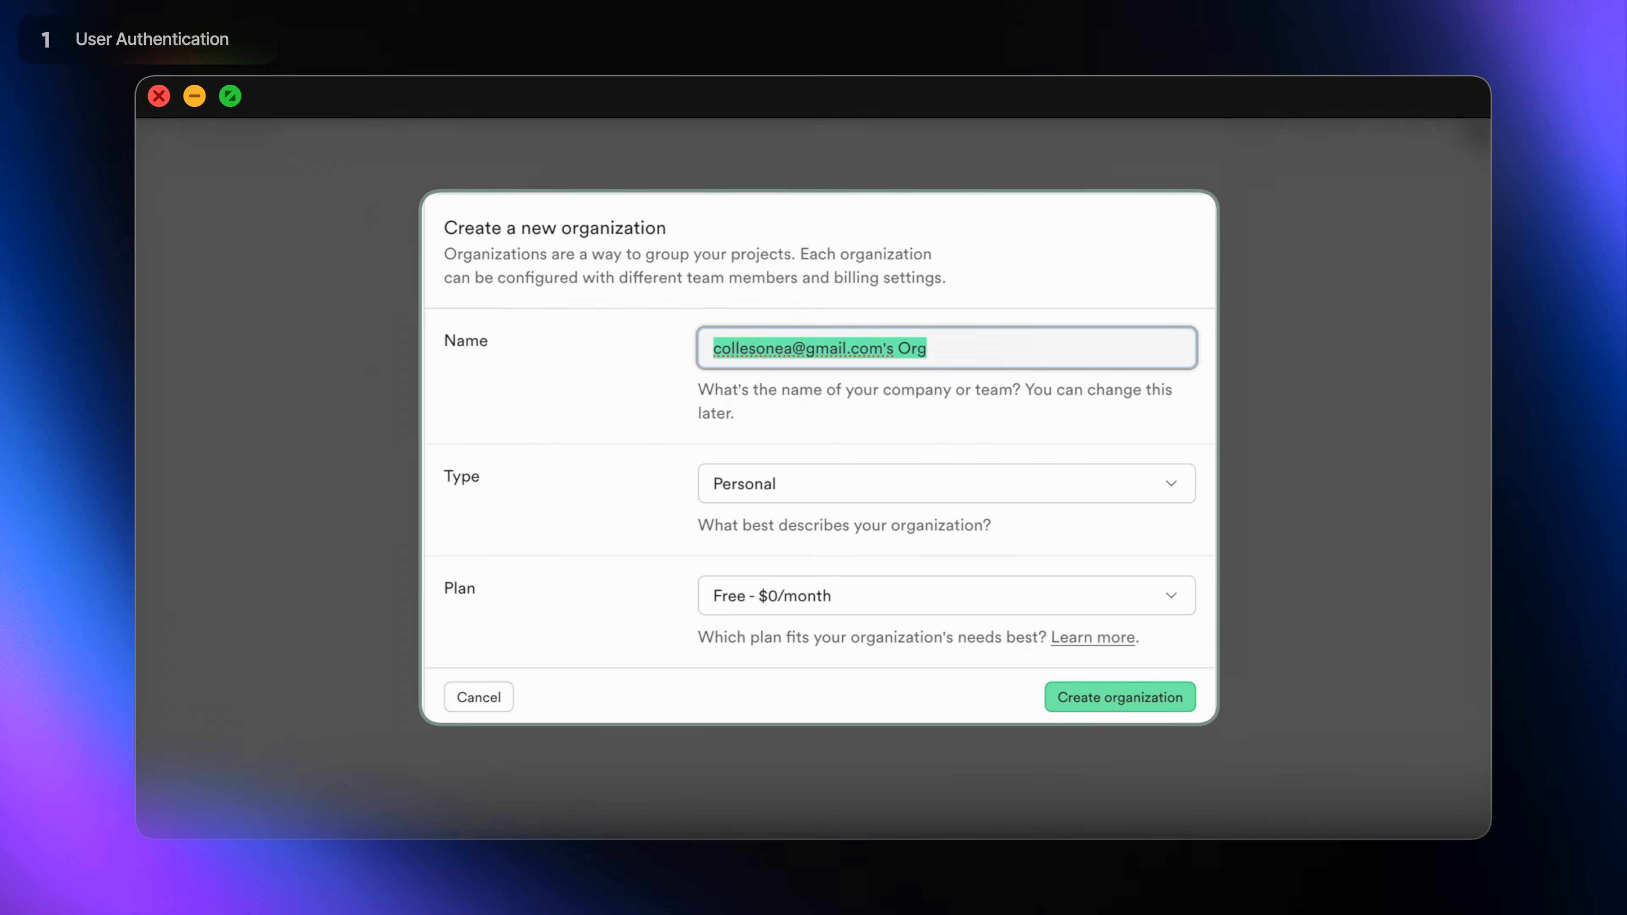
text(Profit Studio)
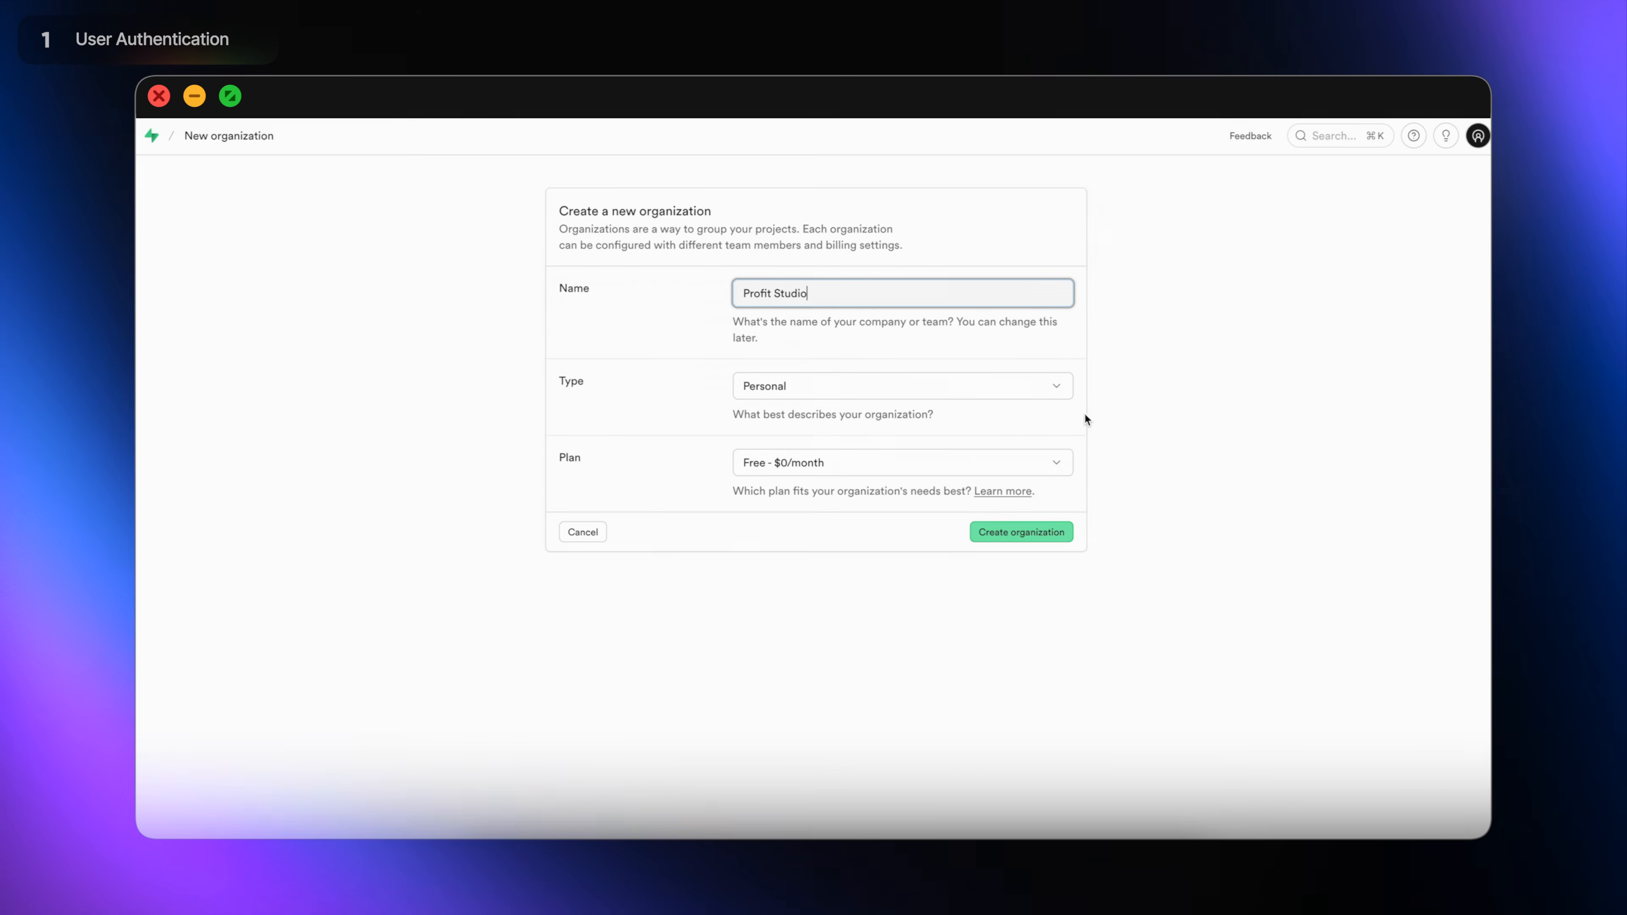
click(1119, 488)
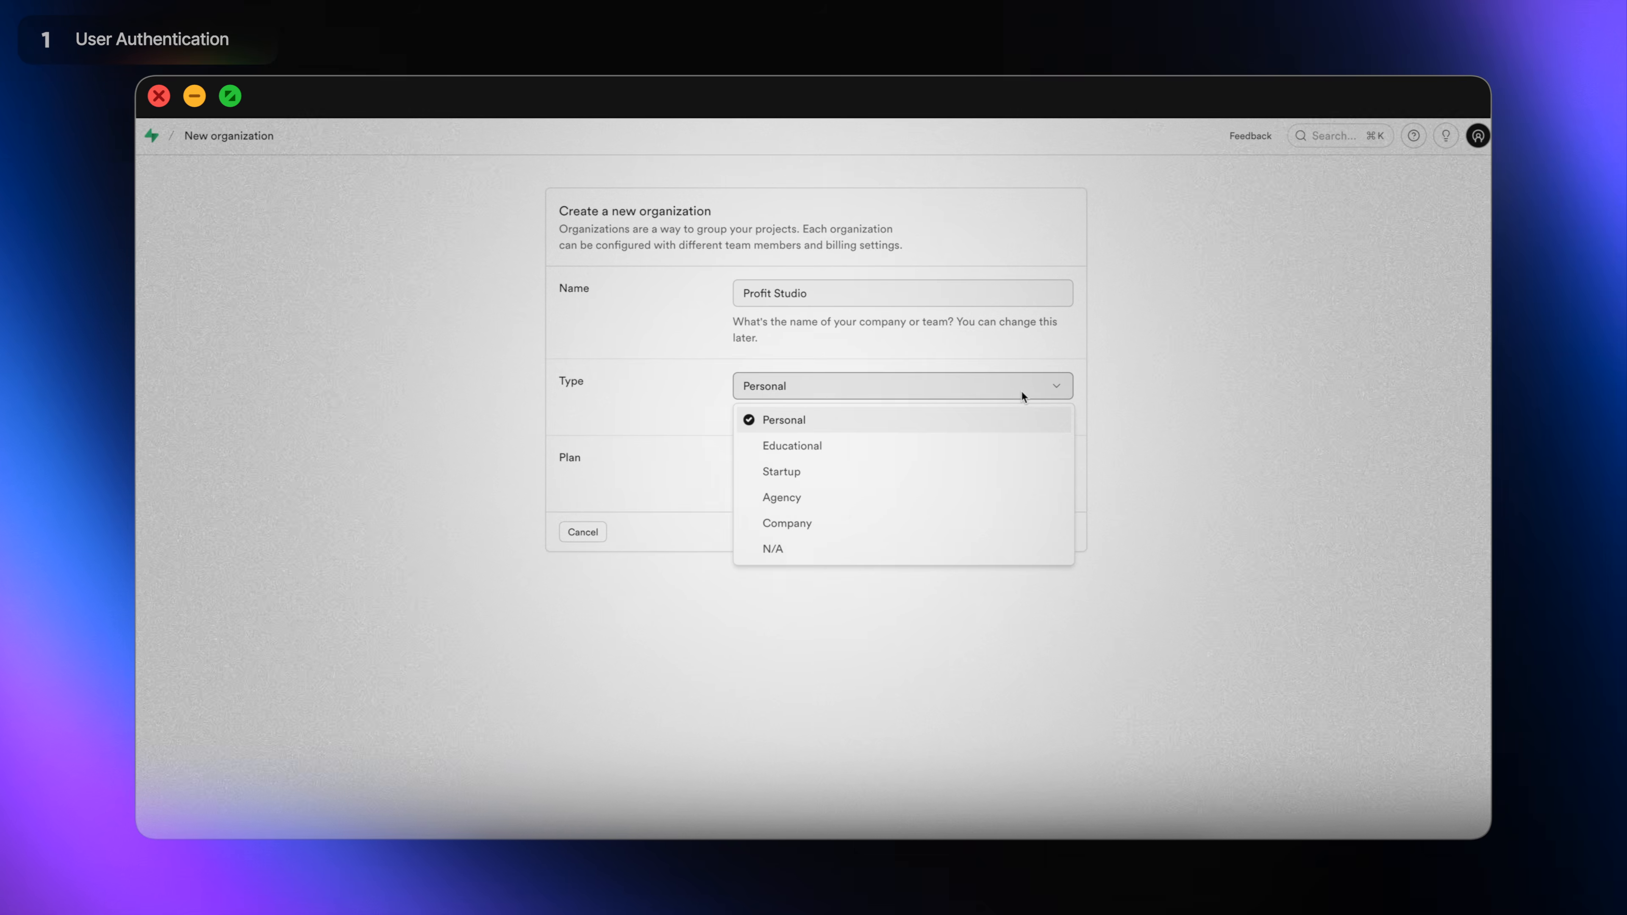
click(1022, 394)
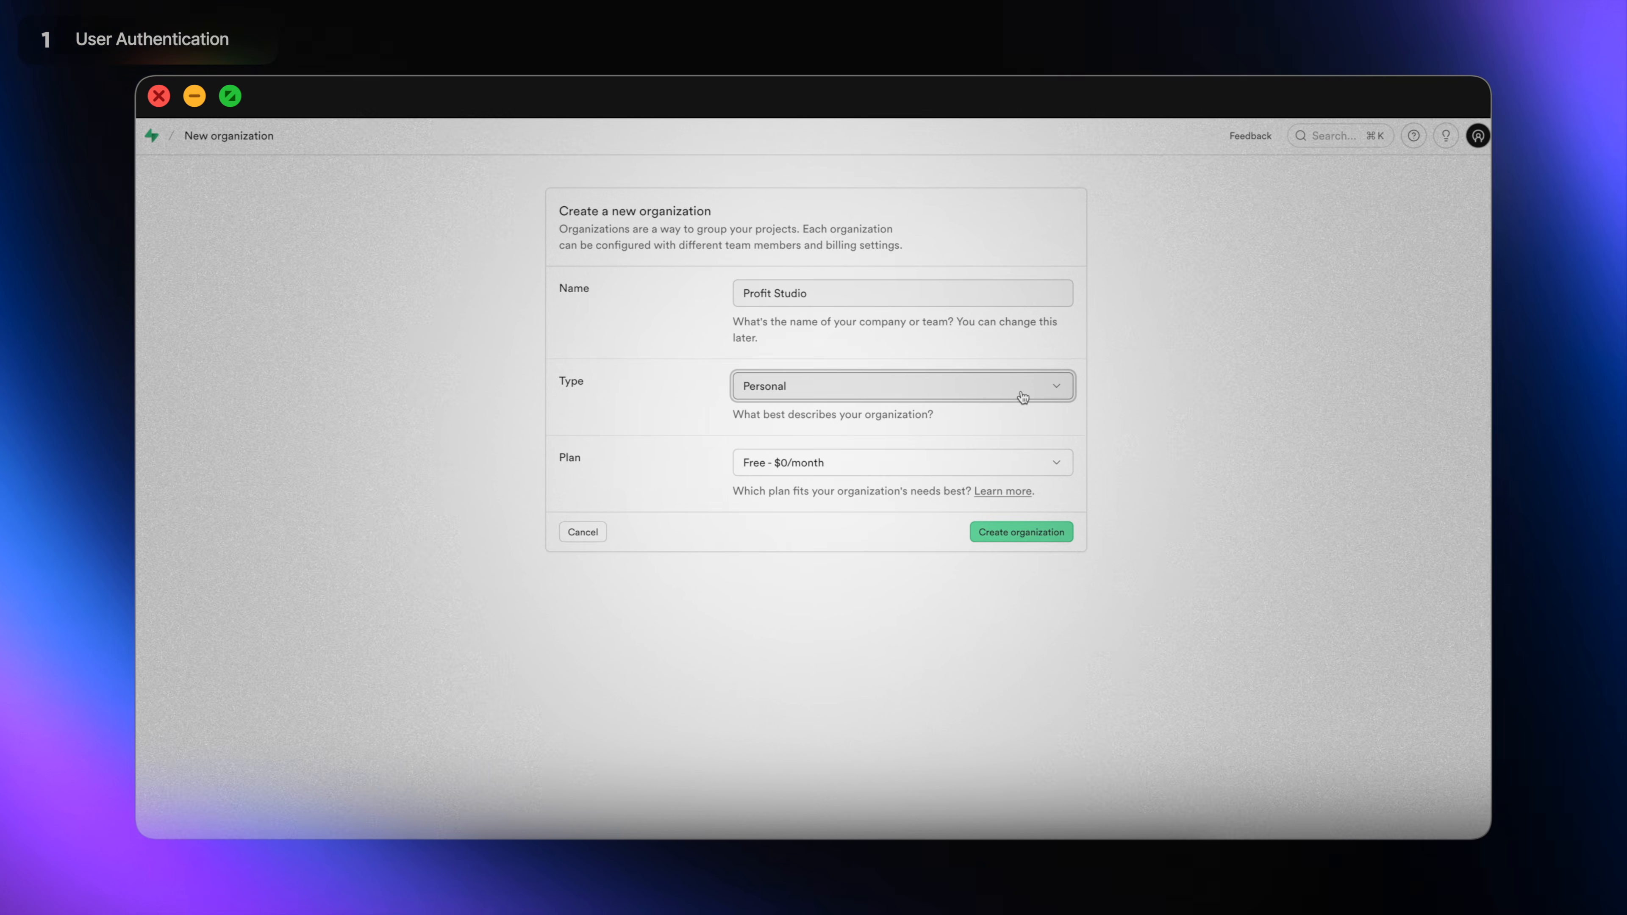
click(1044, 461)
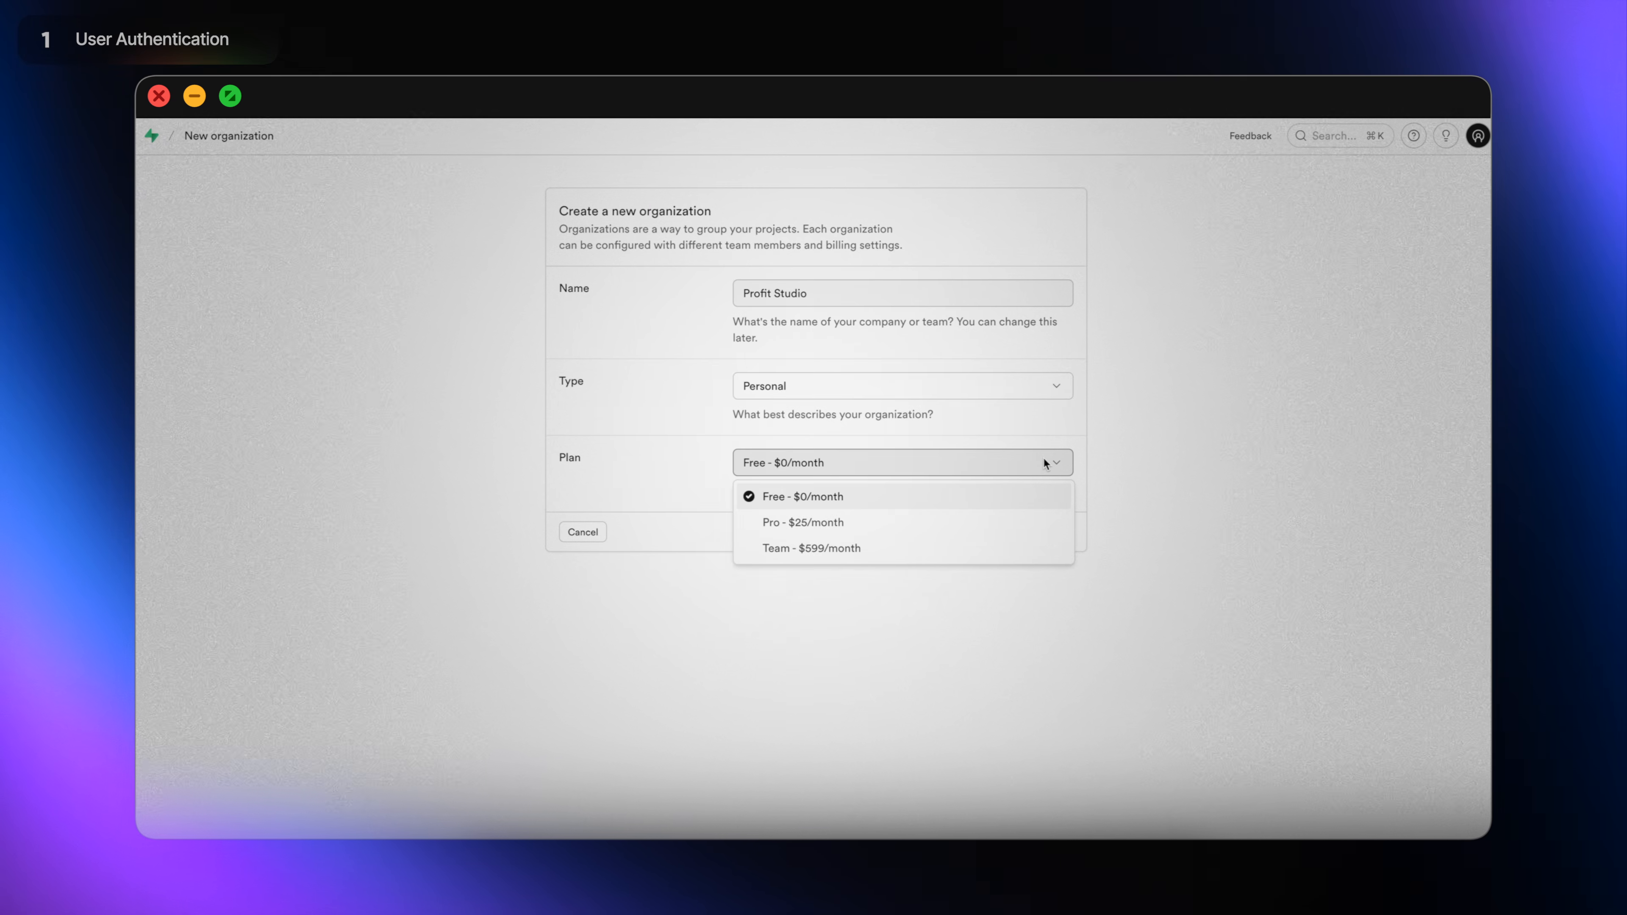
click(1043, 459)
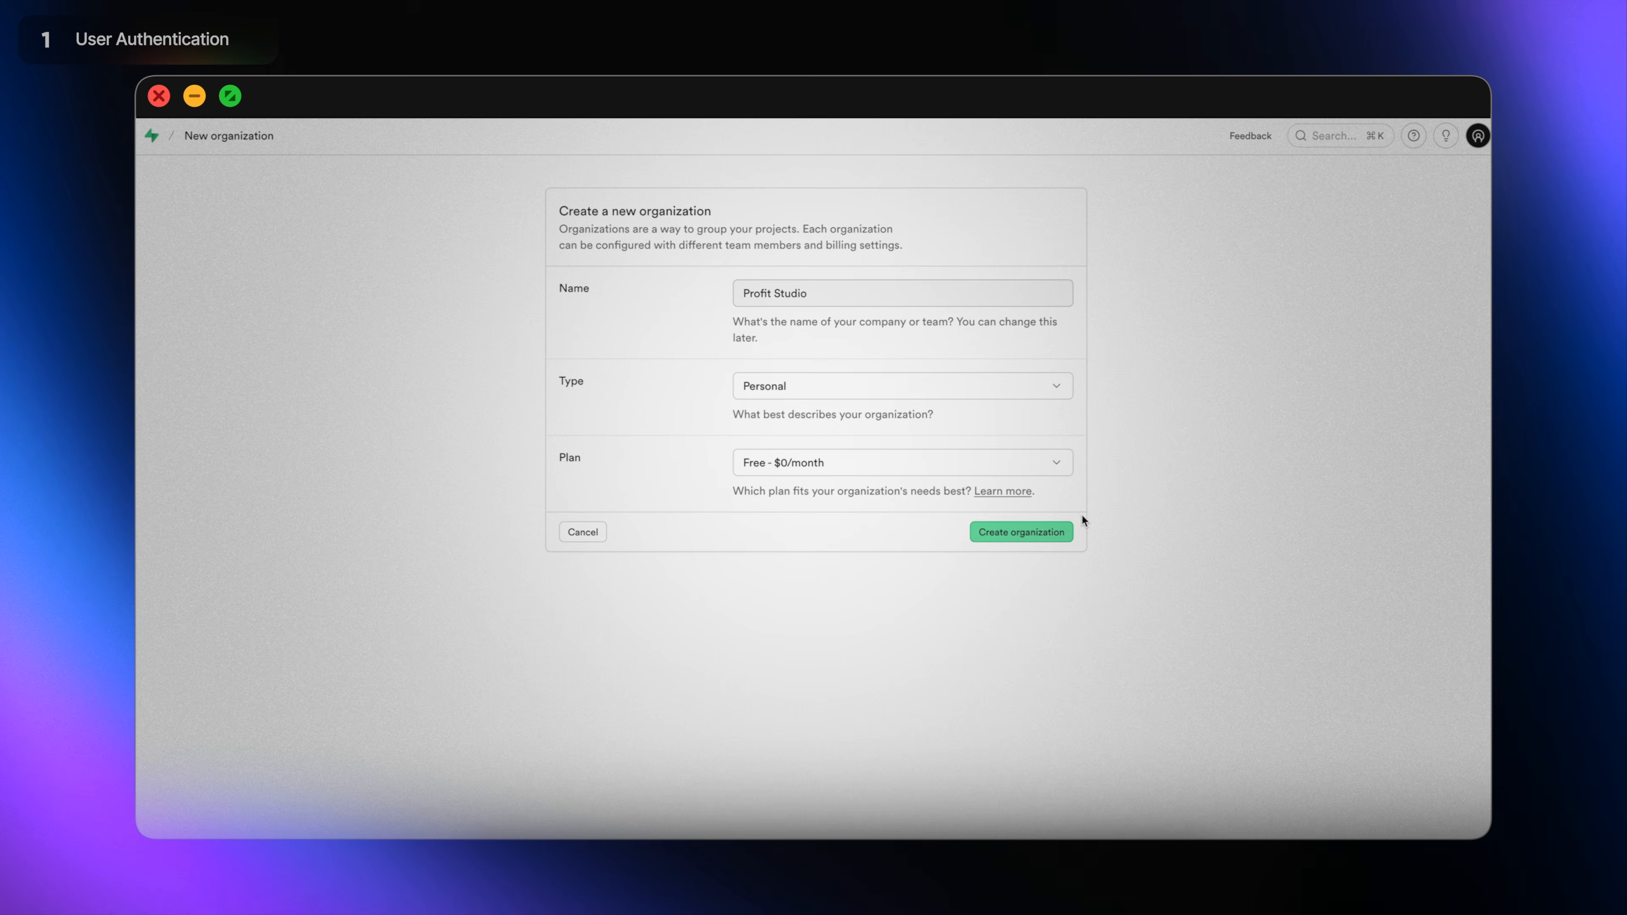
click(1066, 533)
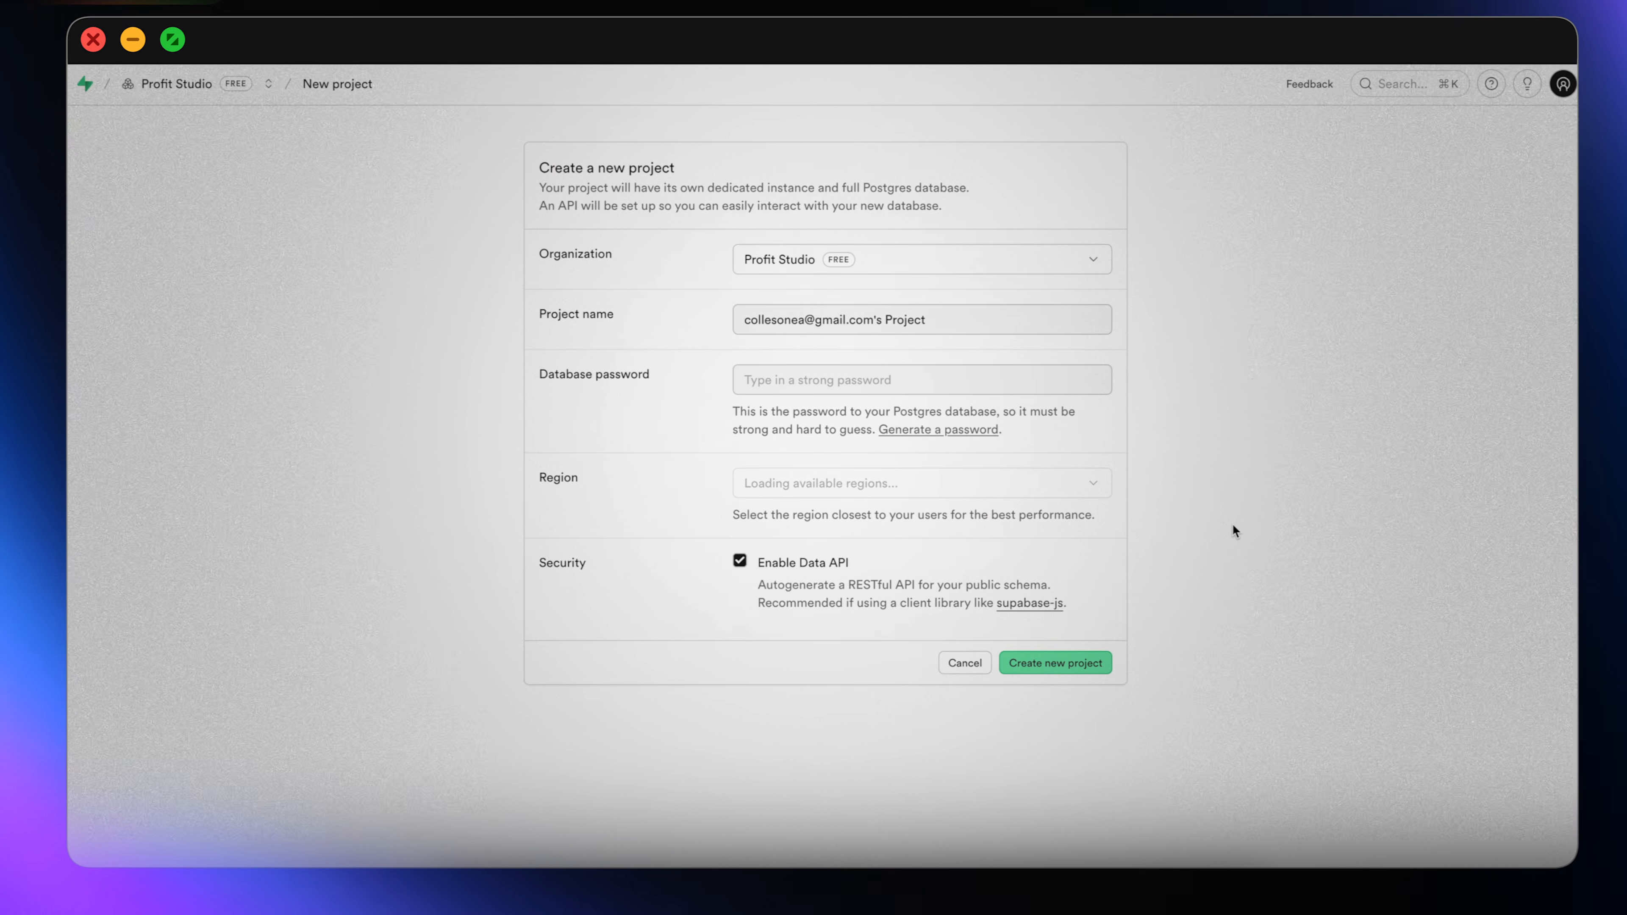
Create AI Notes Project with a strong database password in West US (North California).
triple_click(846, 320)
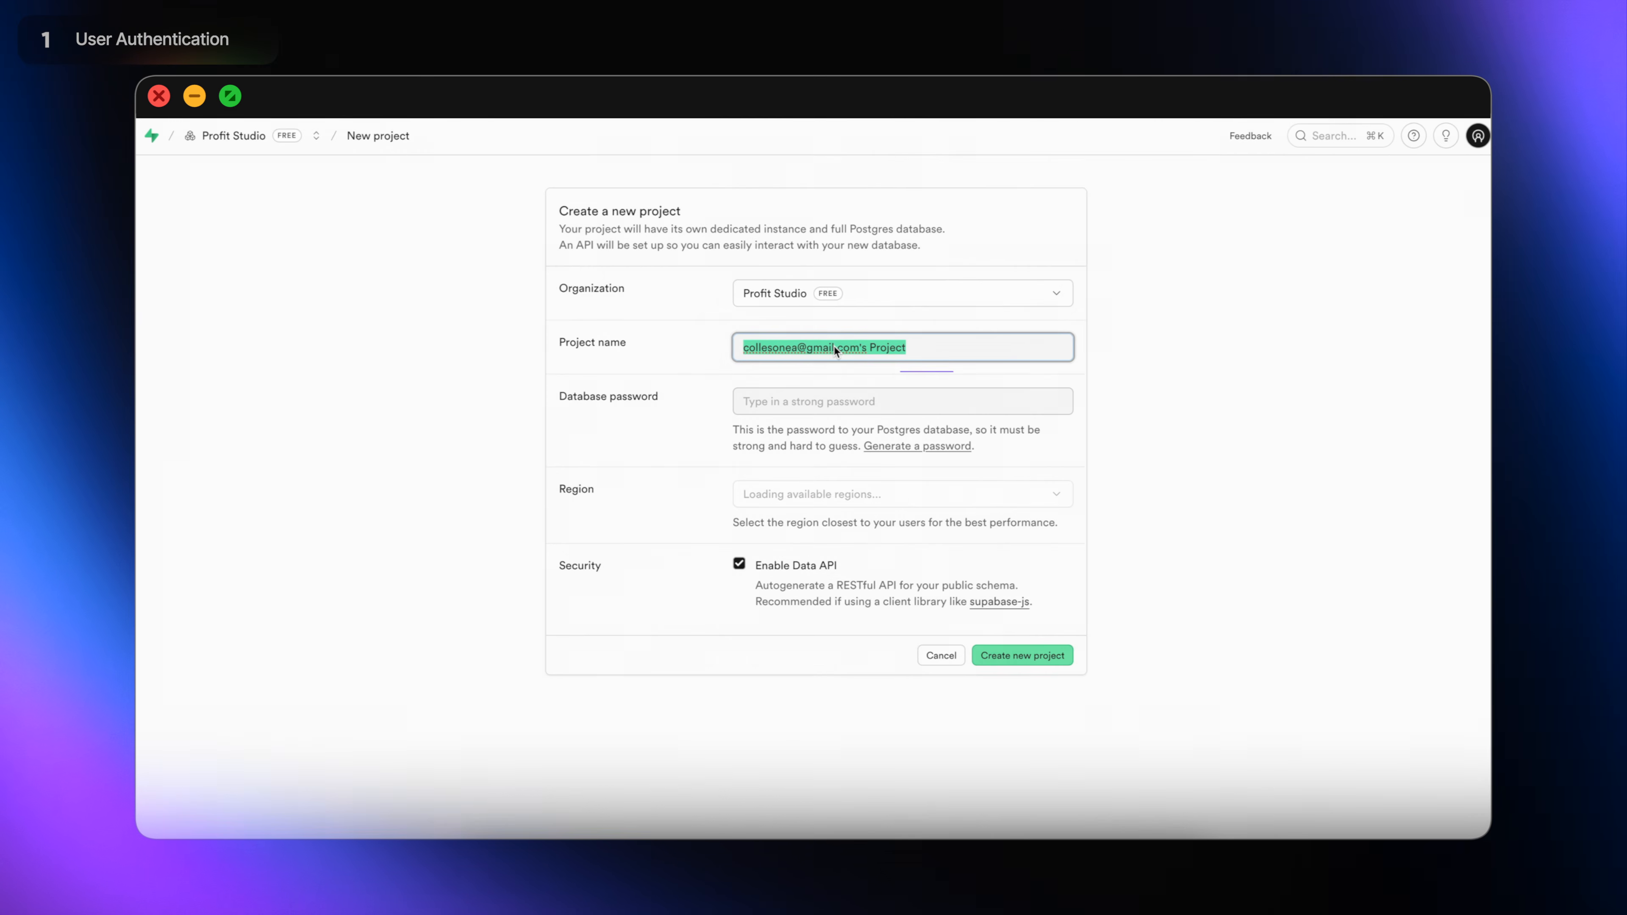
drag(866, 347, 743, 347)
text(AI Notes)
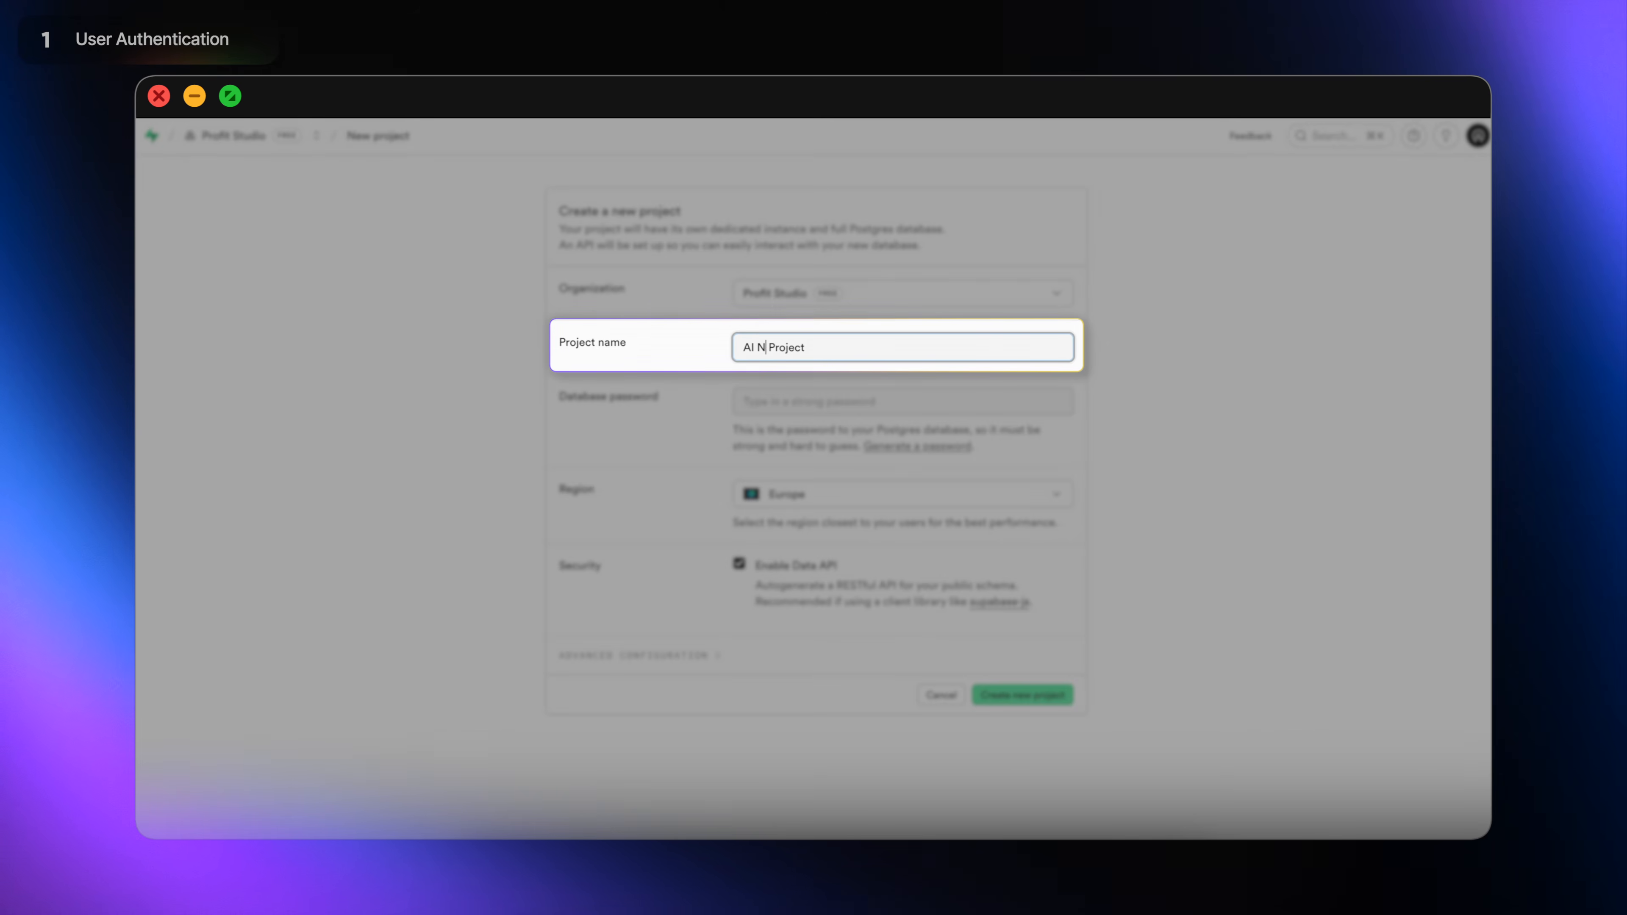
click(927, 408)
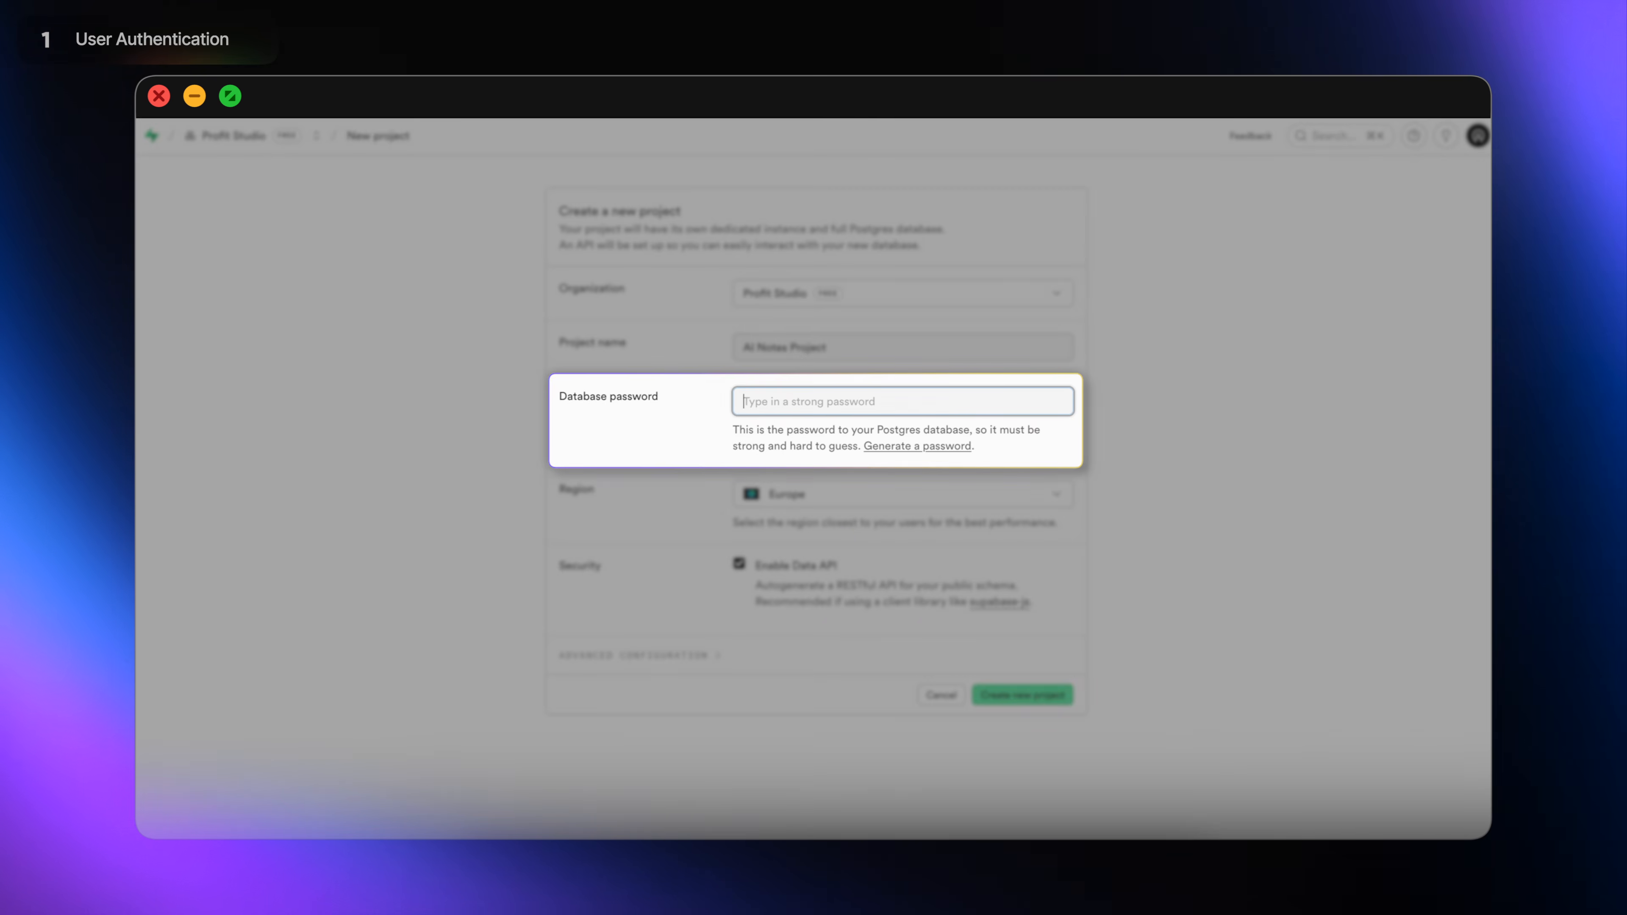
text(•••••••••••)
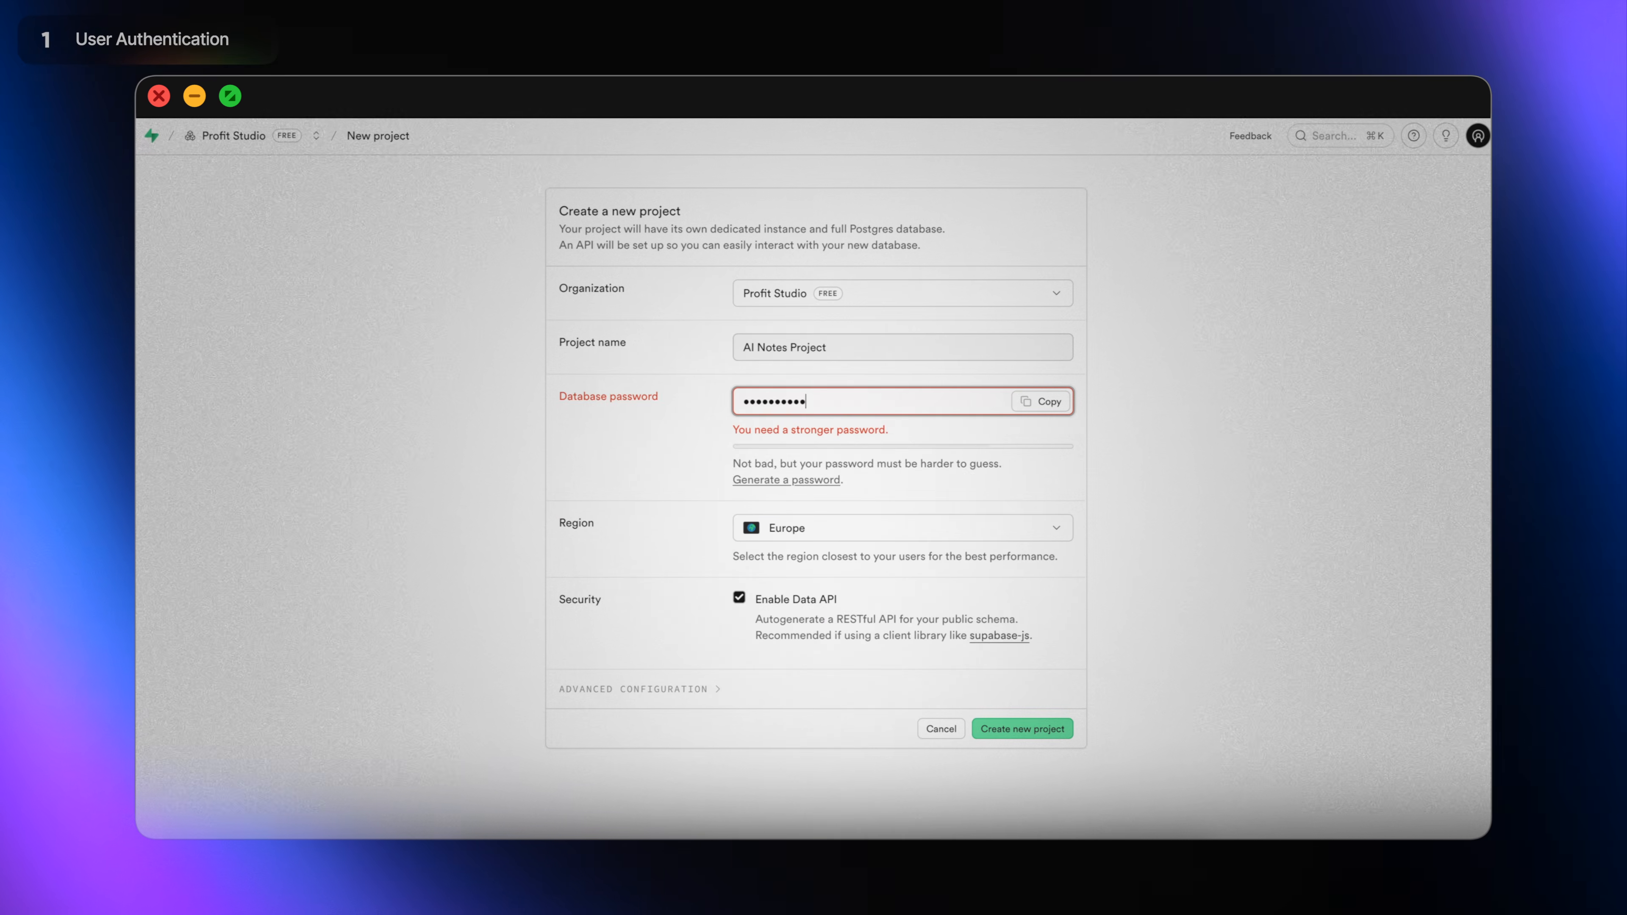
text(••••)
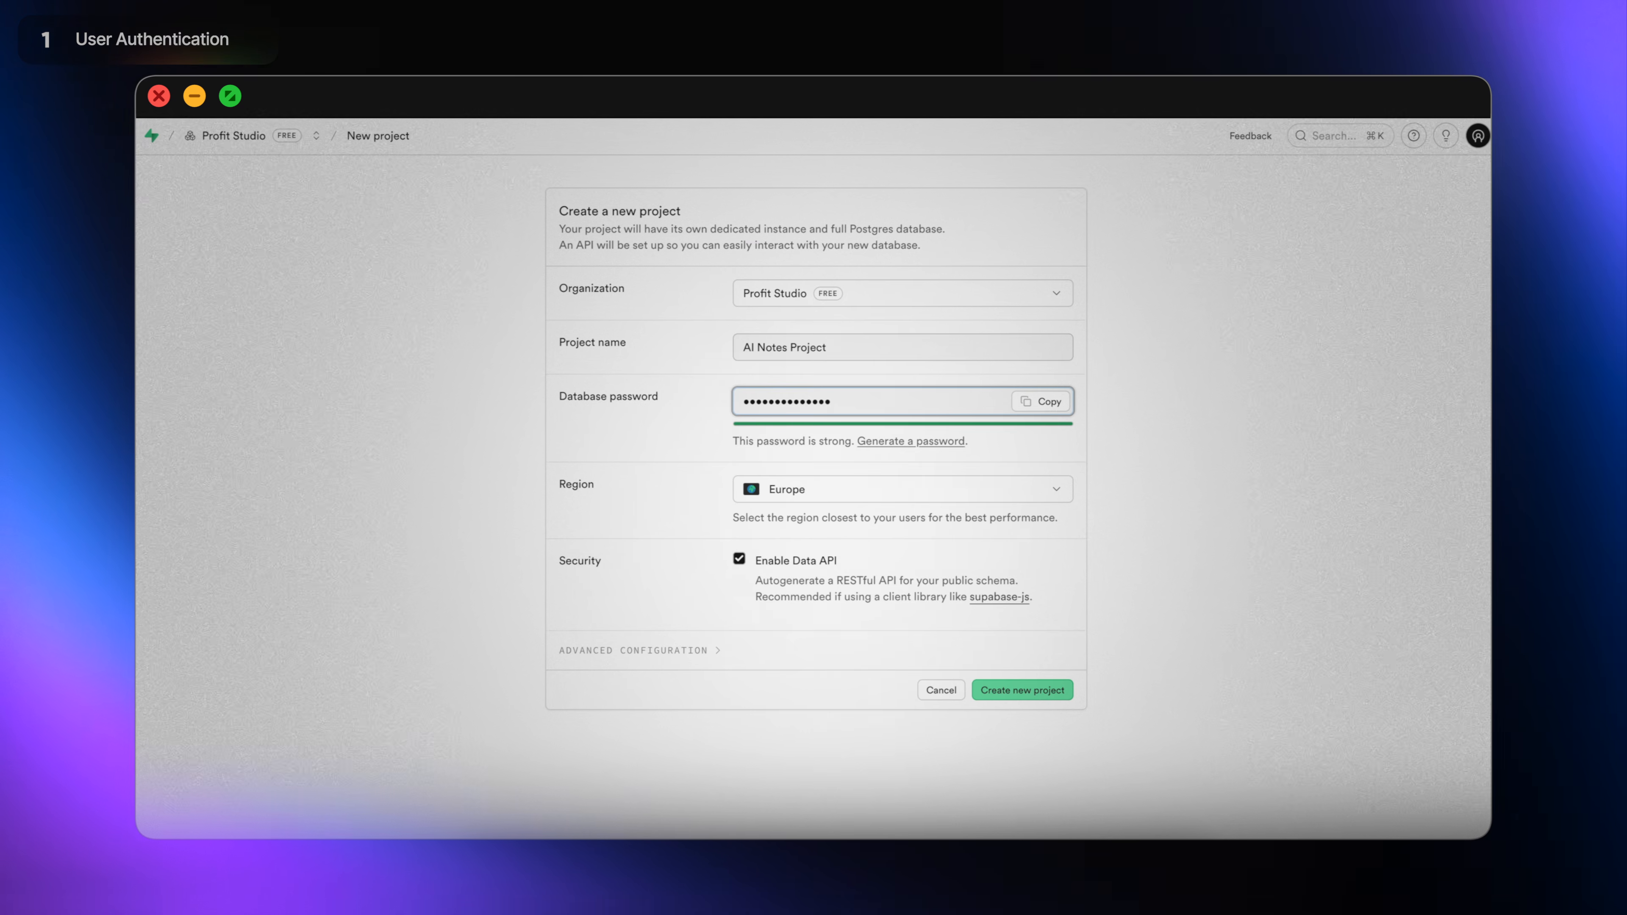
click(1062, 487)
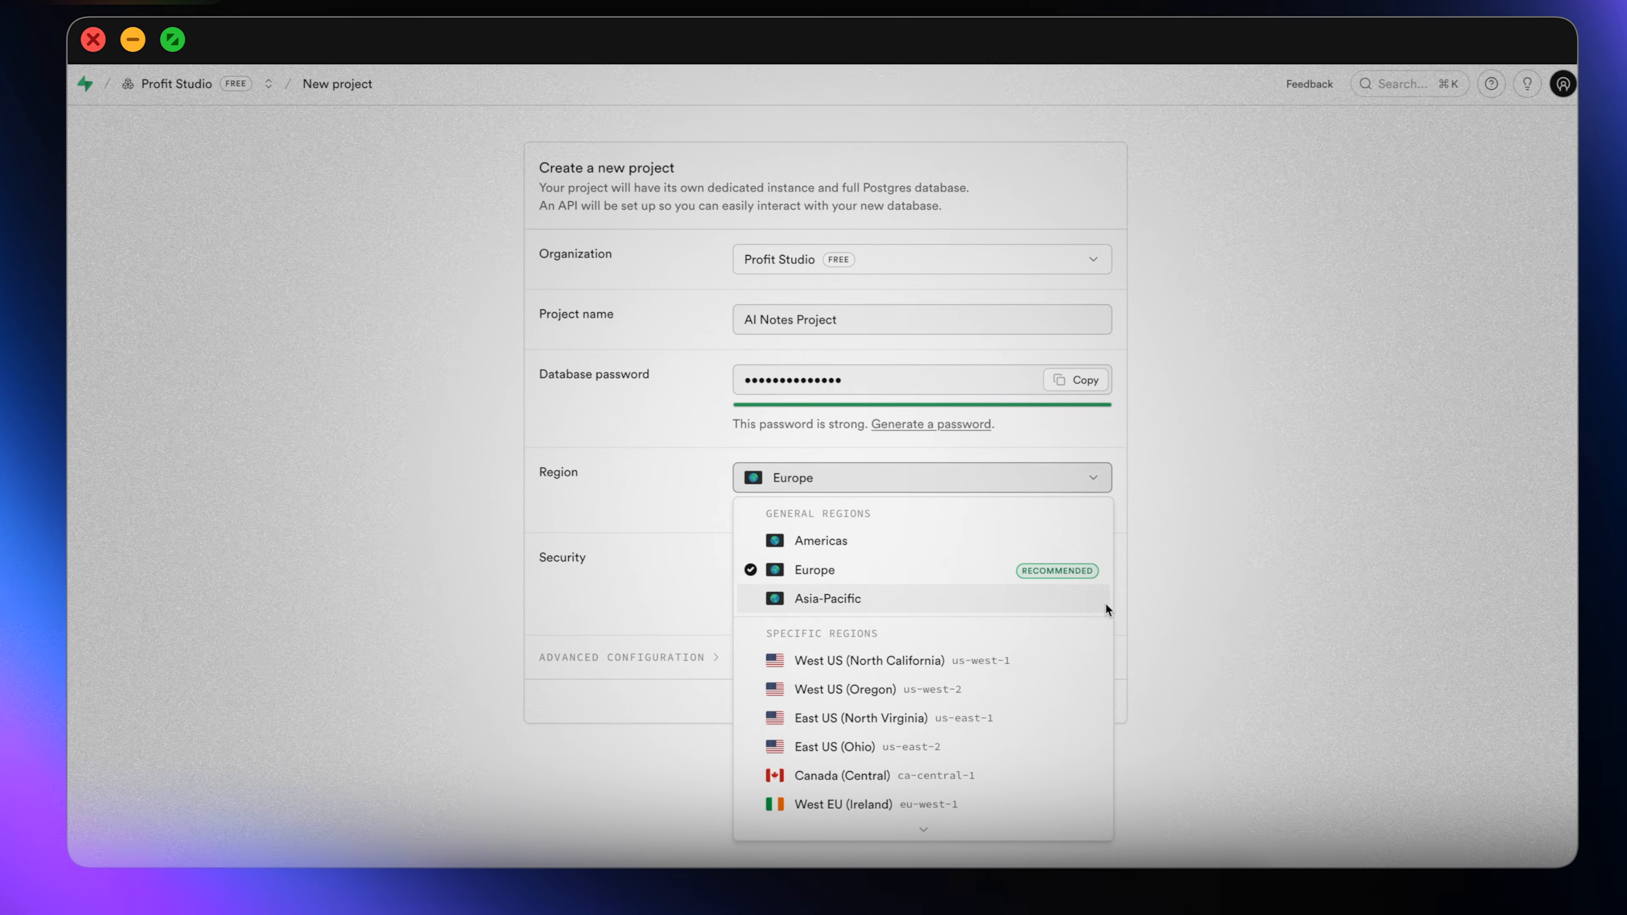
scroll(1096, 640, down, 1)
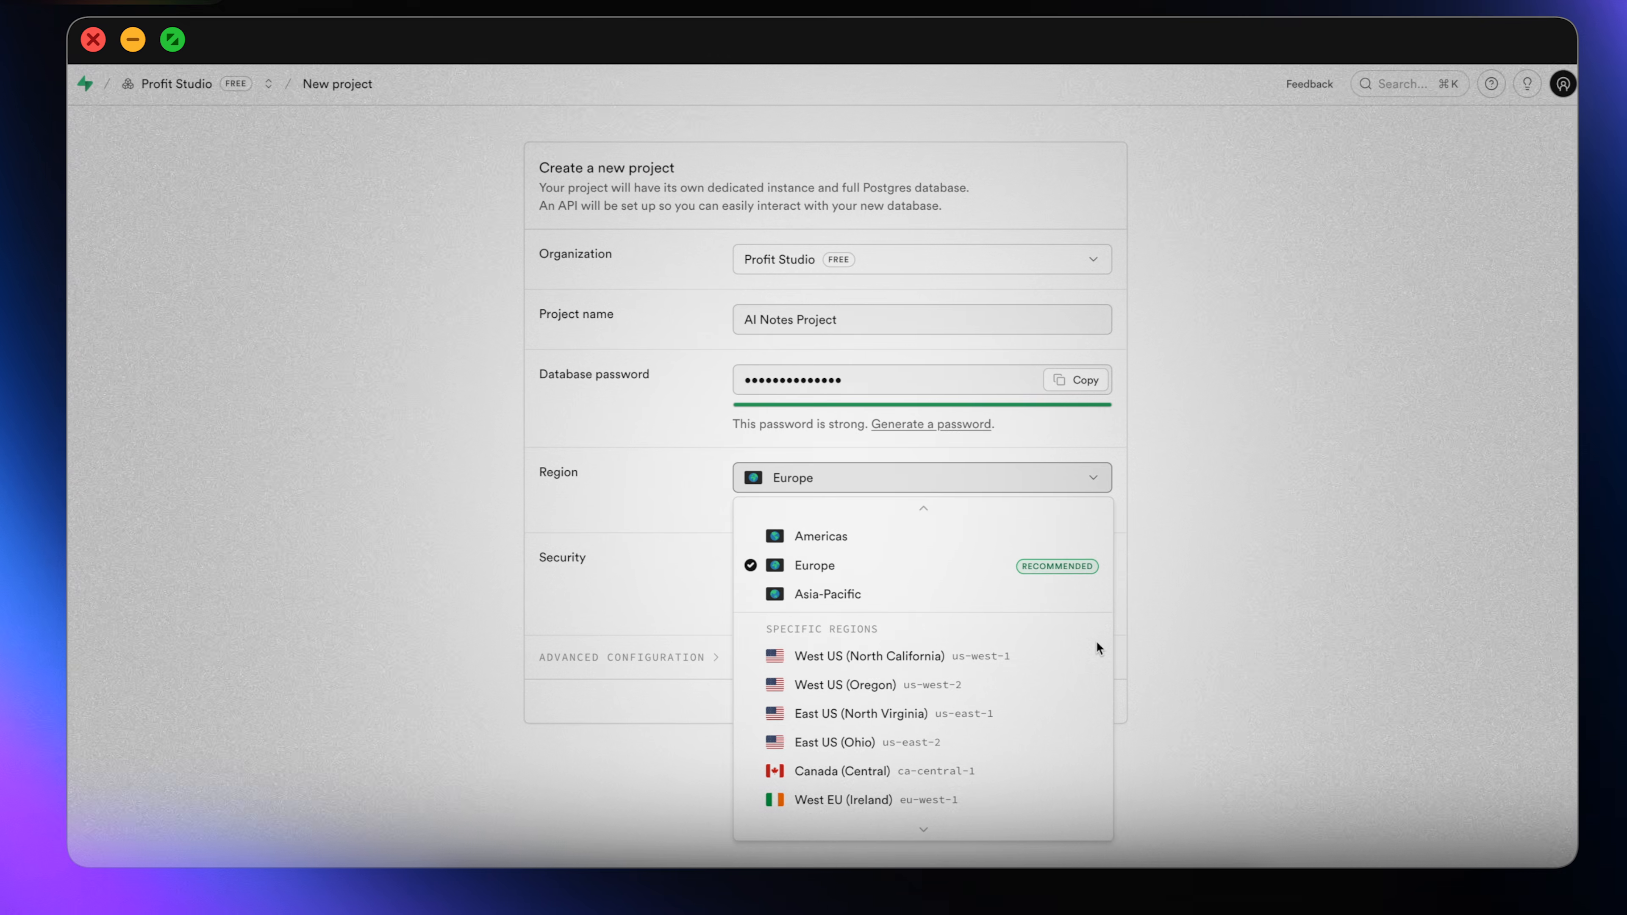
scroll(1094, 643, down, 1)
scroll(1048, 644, down, 5)
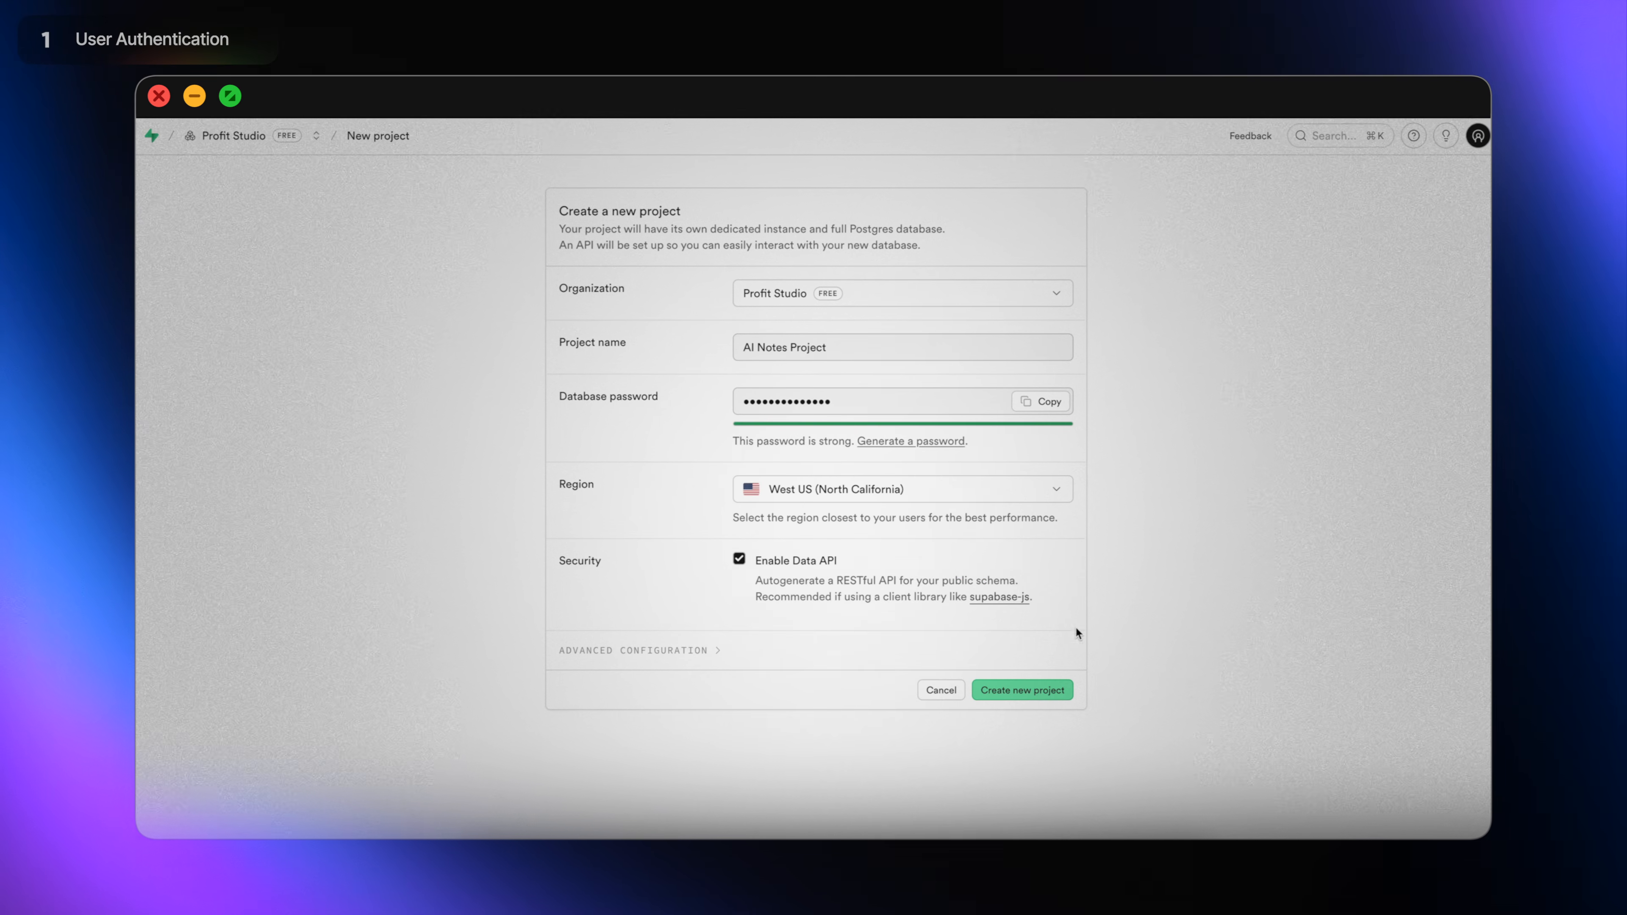
click(1070, 693)
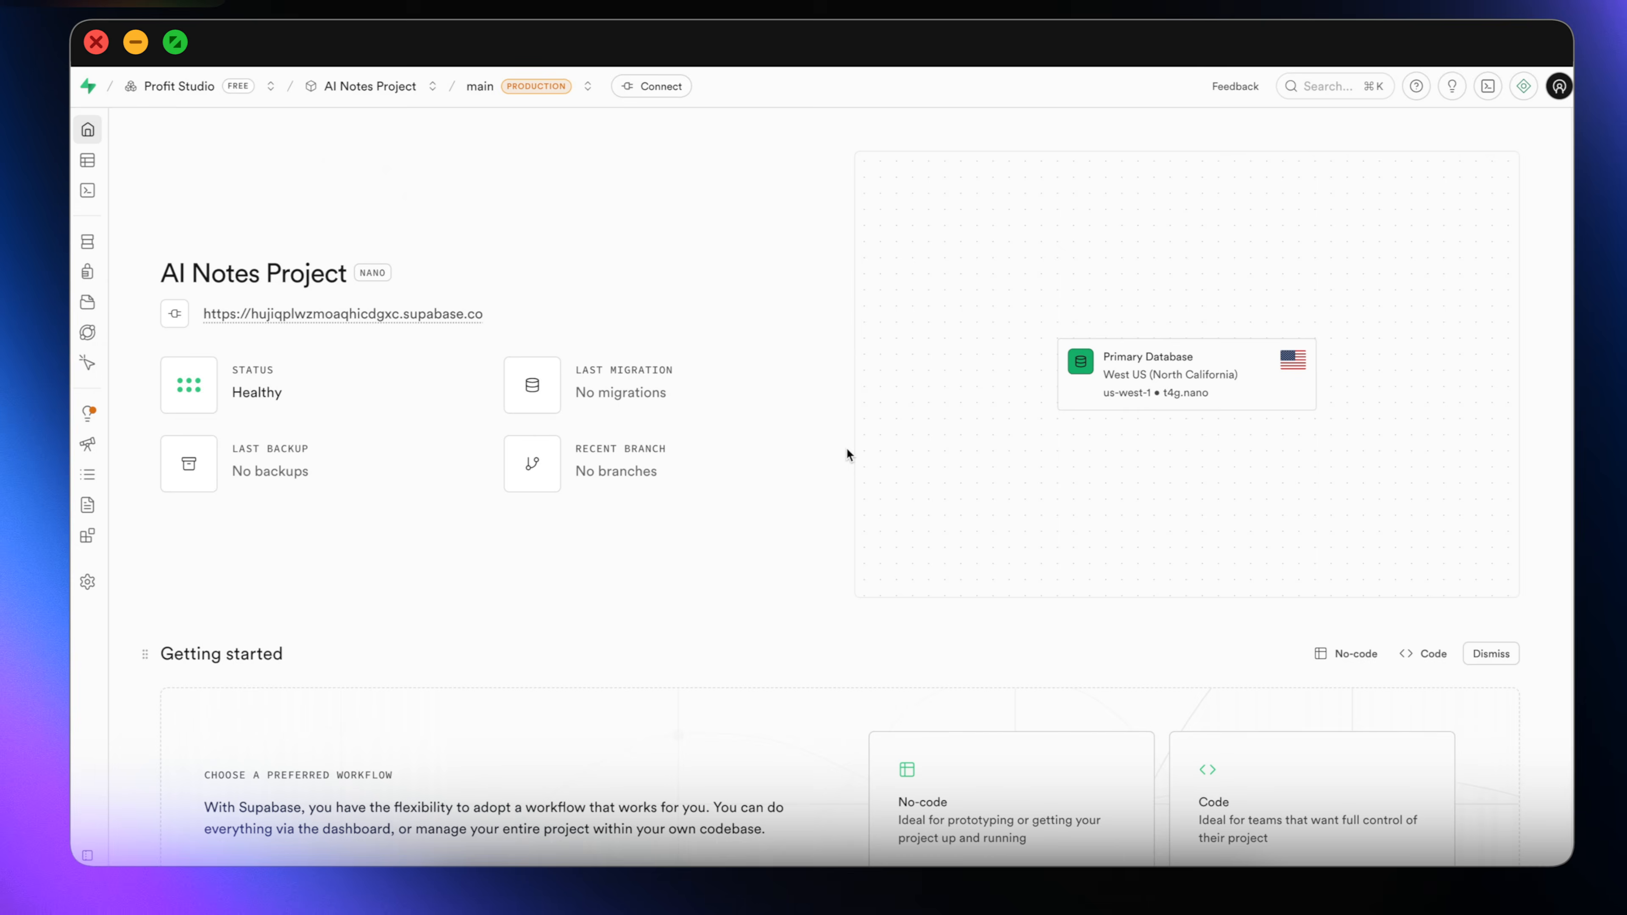
Copy the Project URL from the project's Settings > Data API page.
mouse_move(108, 131)
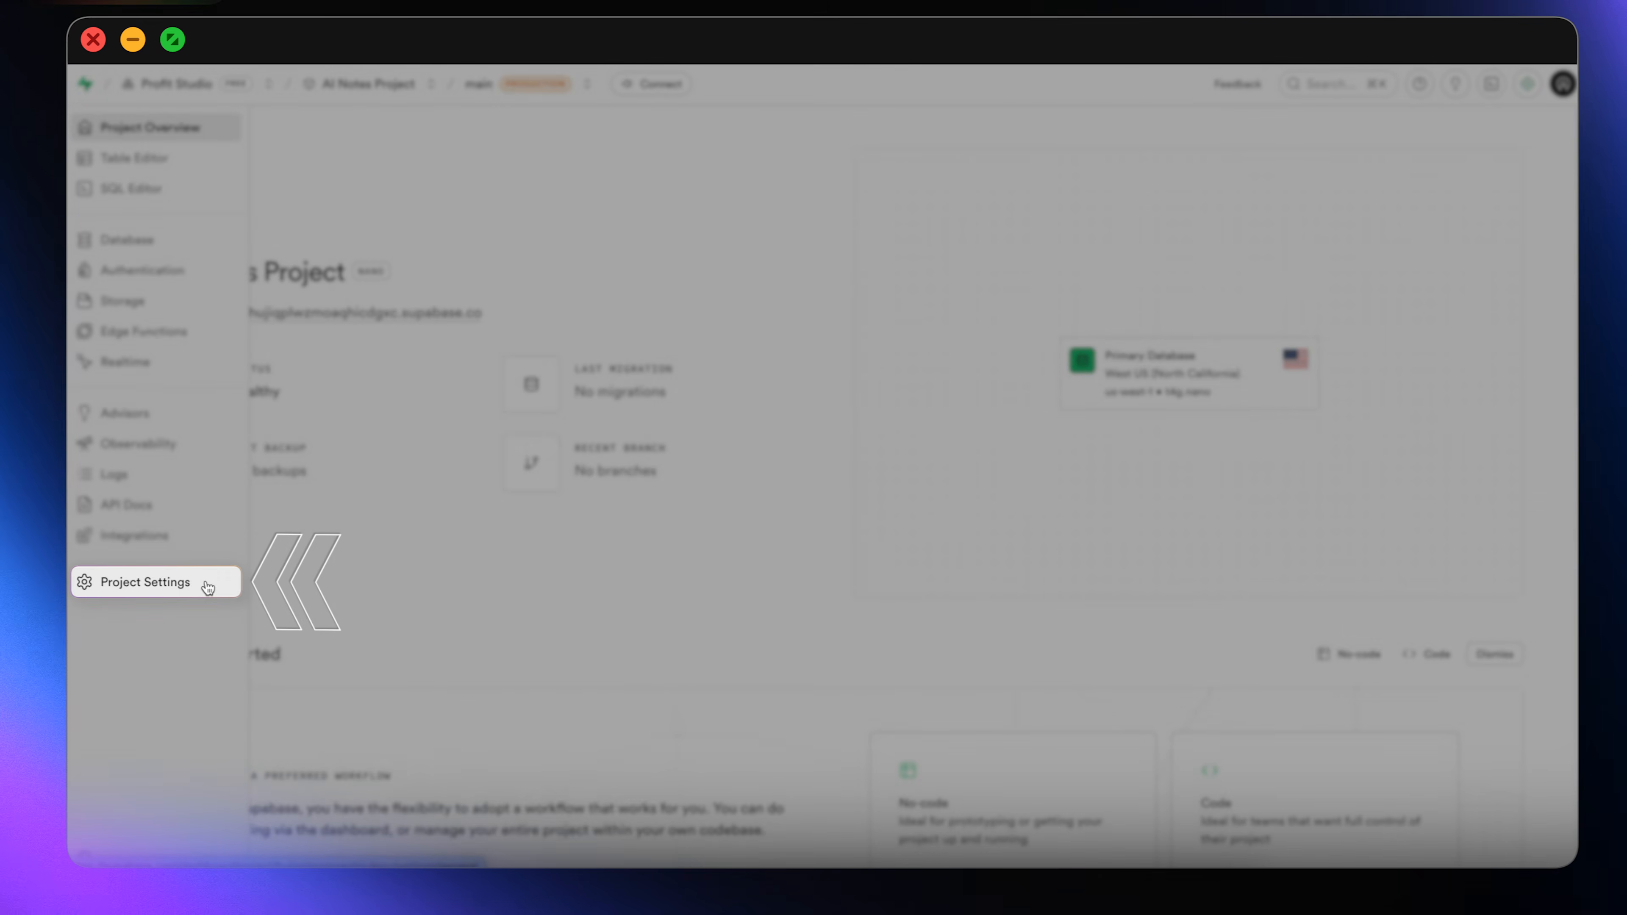
click(207, 581)
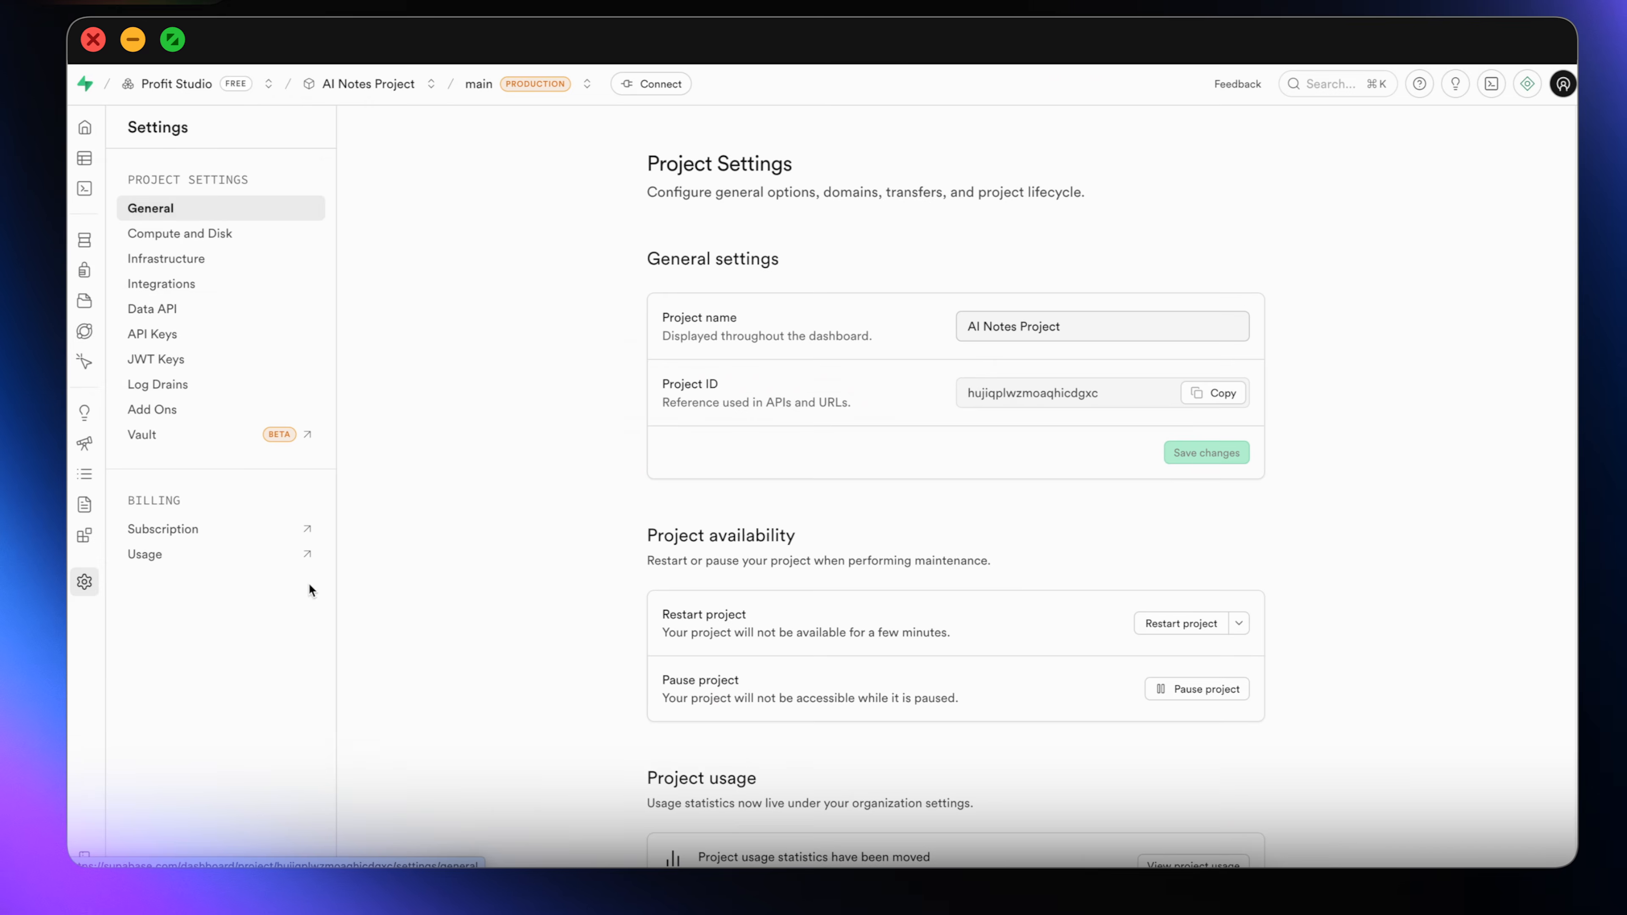
click(190, 309)
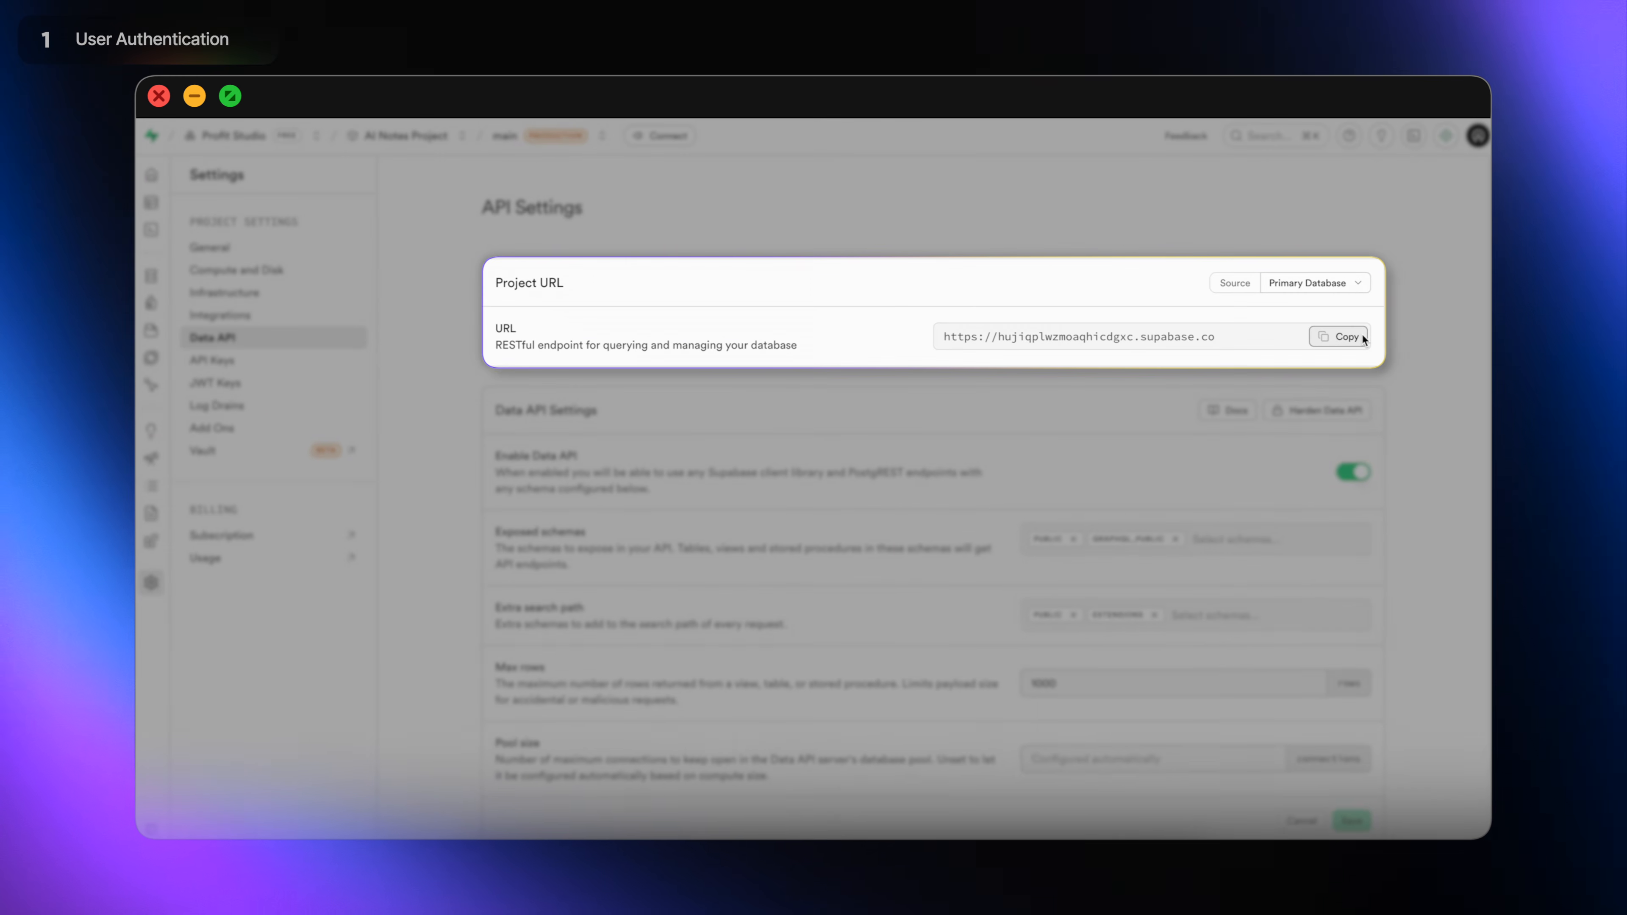
click(1362, 337)
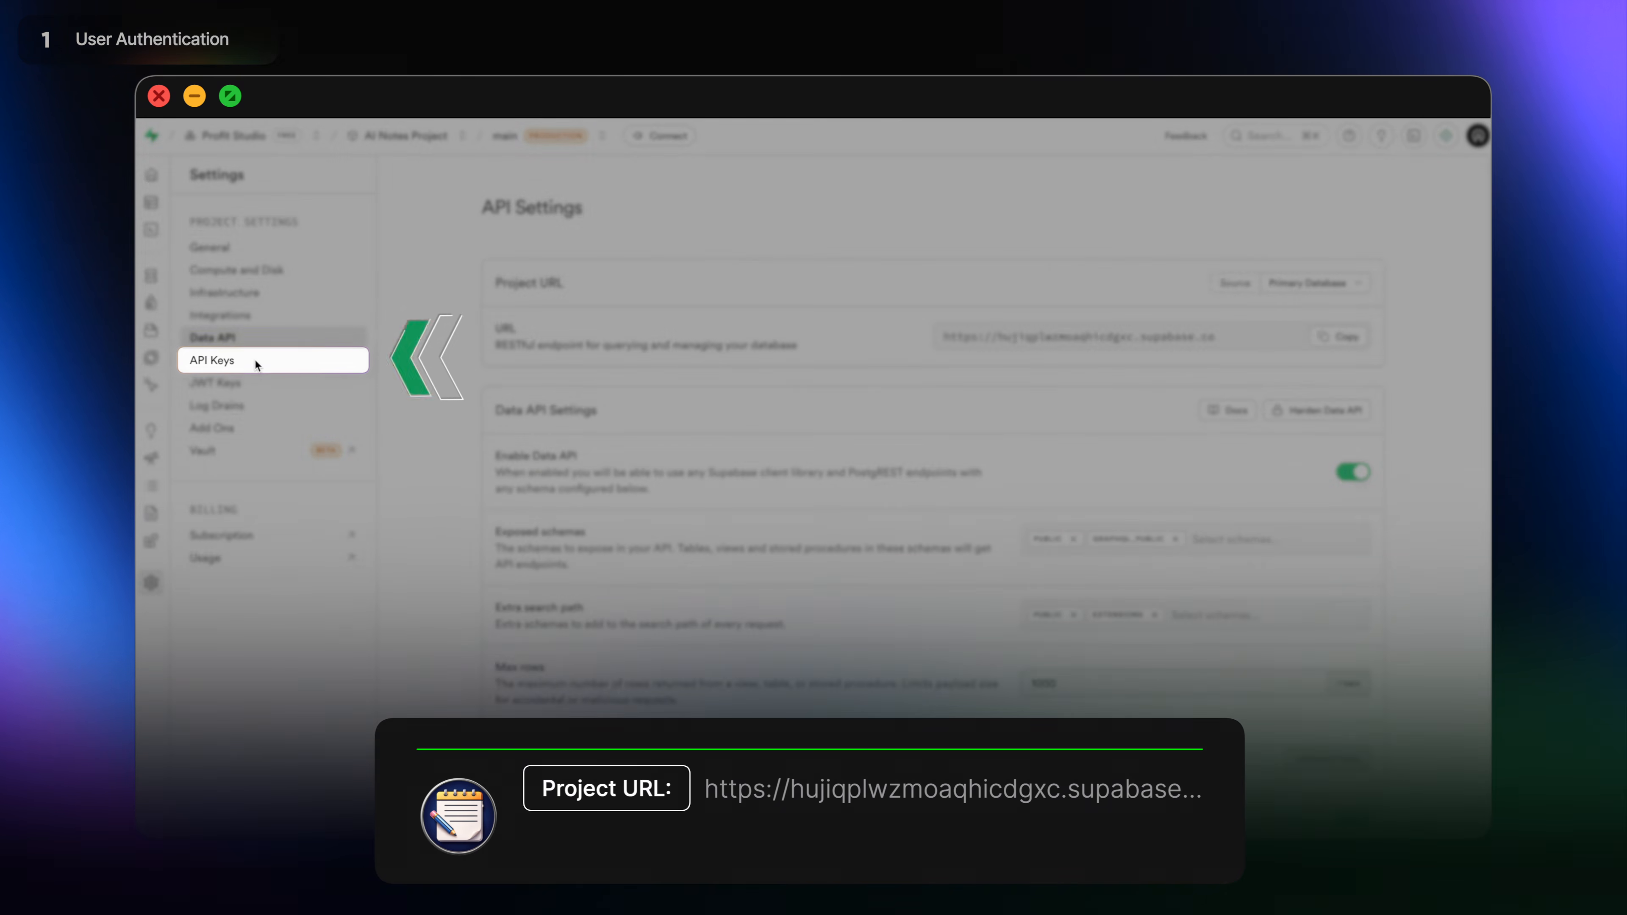
Copy the default publishable key from the project's API Keys settings.
click(255, 363)
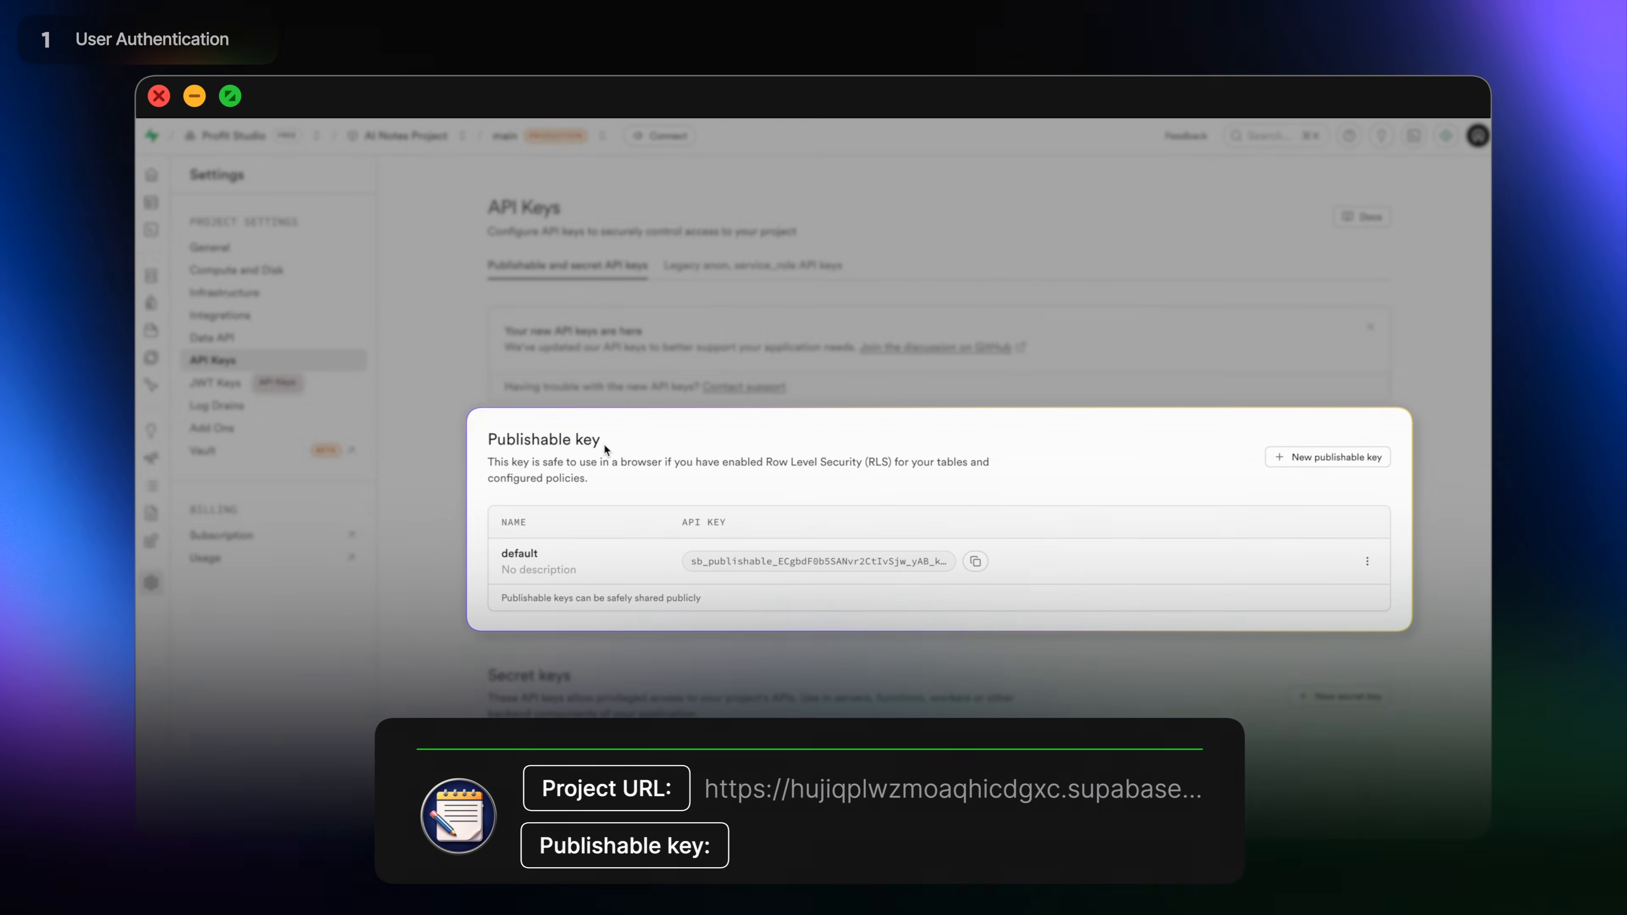
click(978, 561)
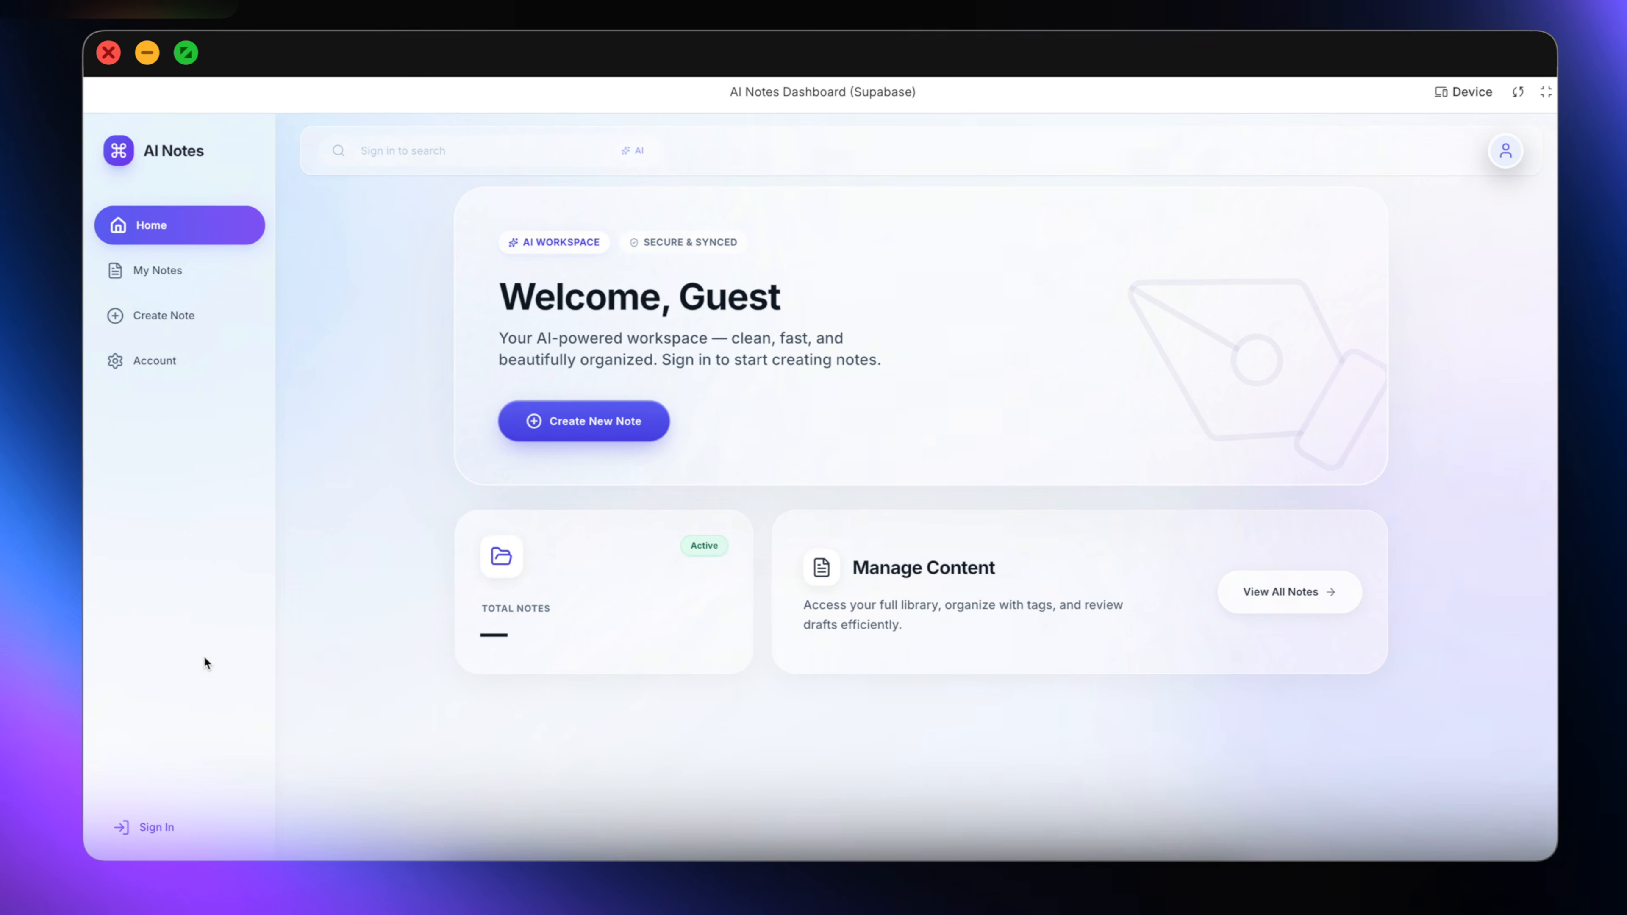
Check the Create New Note sign-up and sign-in forms, then exit full-screen preview.
click(656, 423)
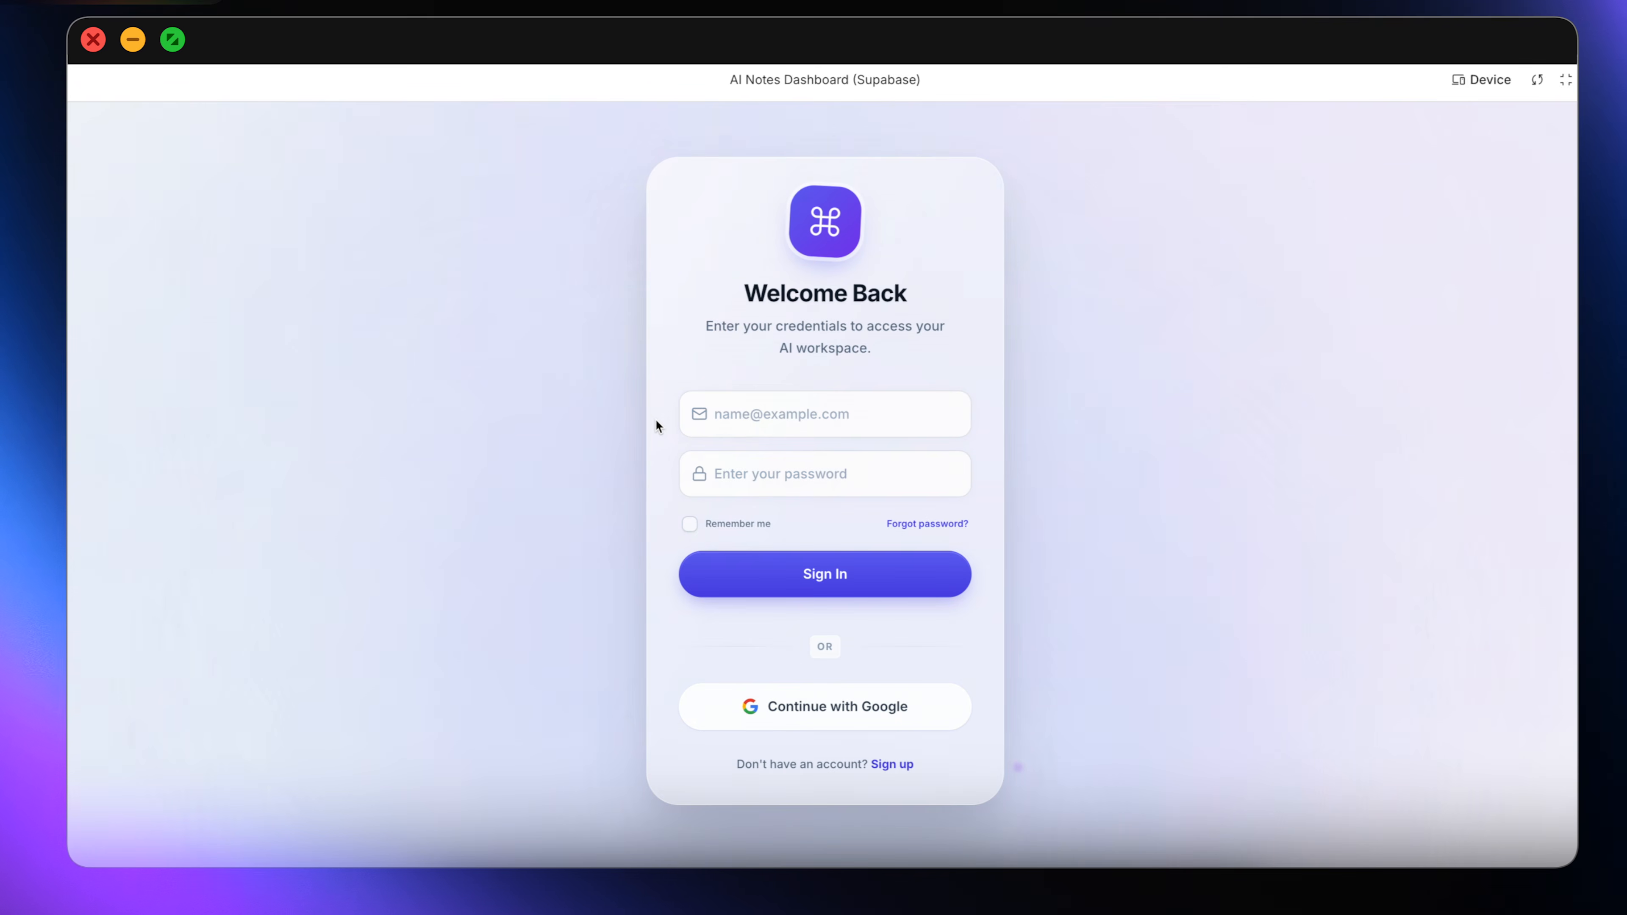
click(900, 766)
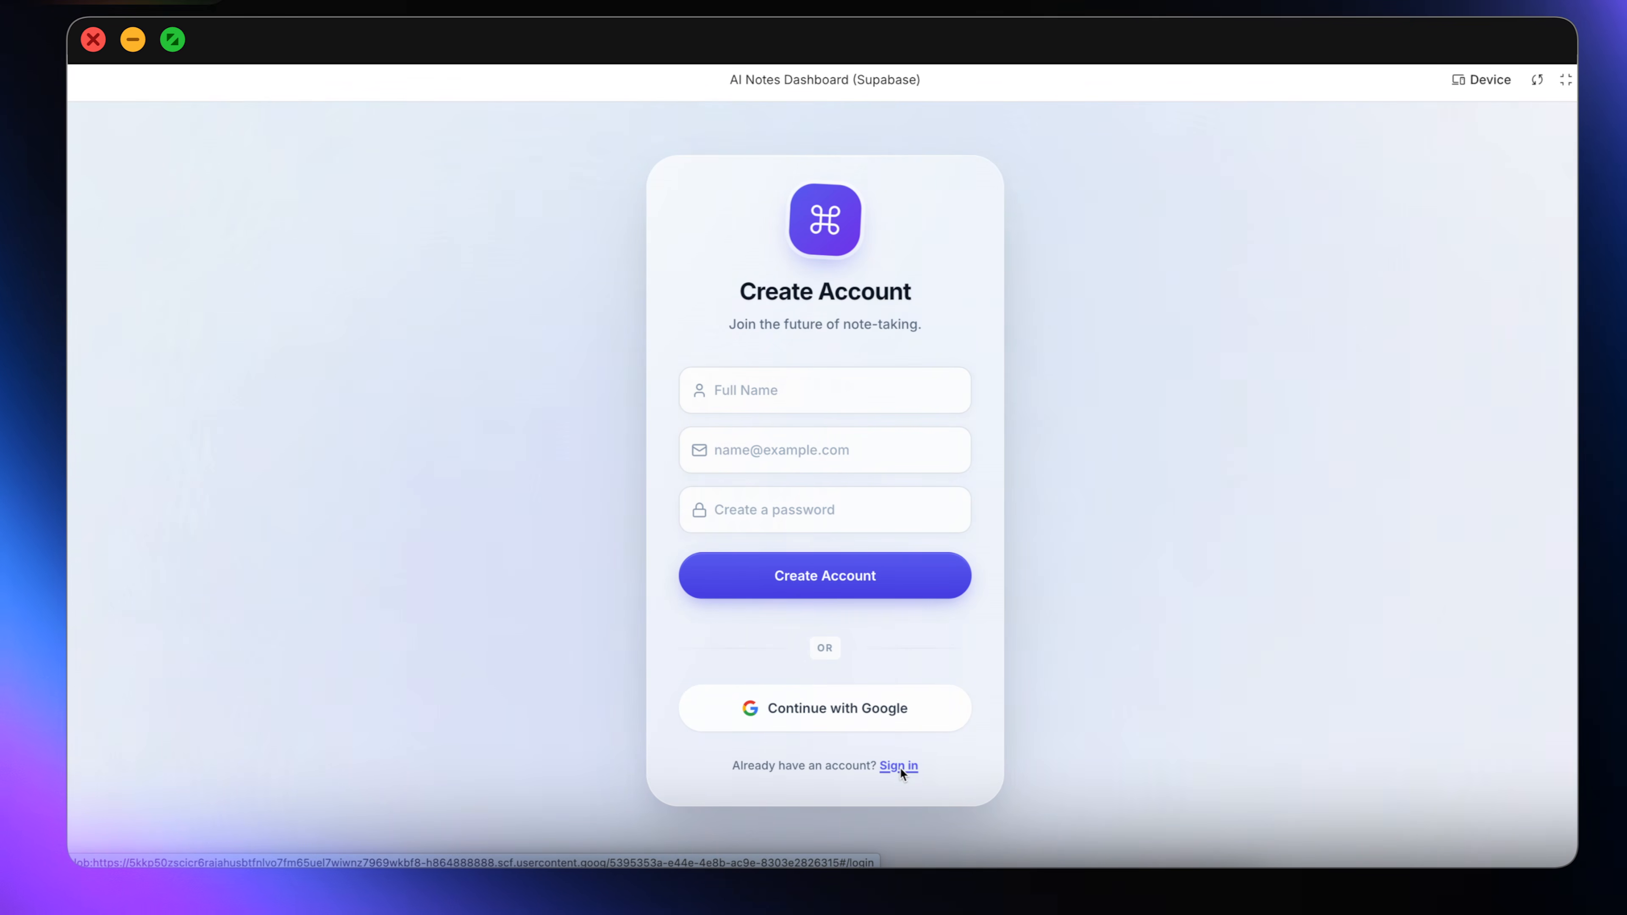
click(900, 766)
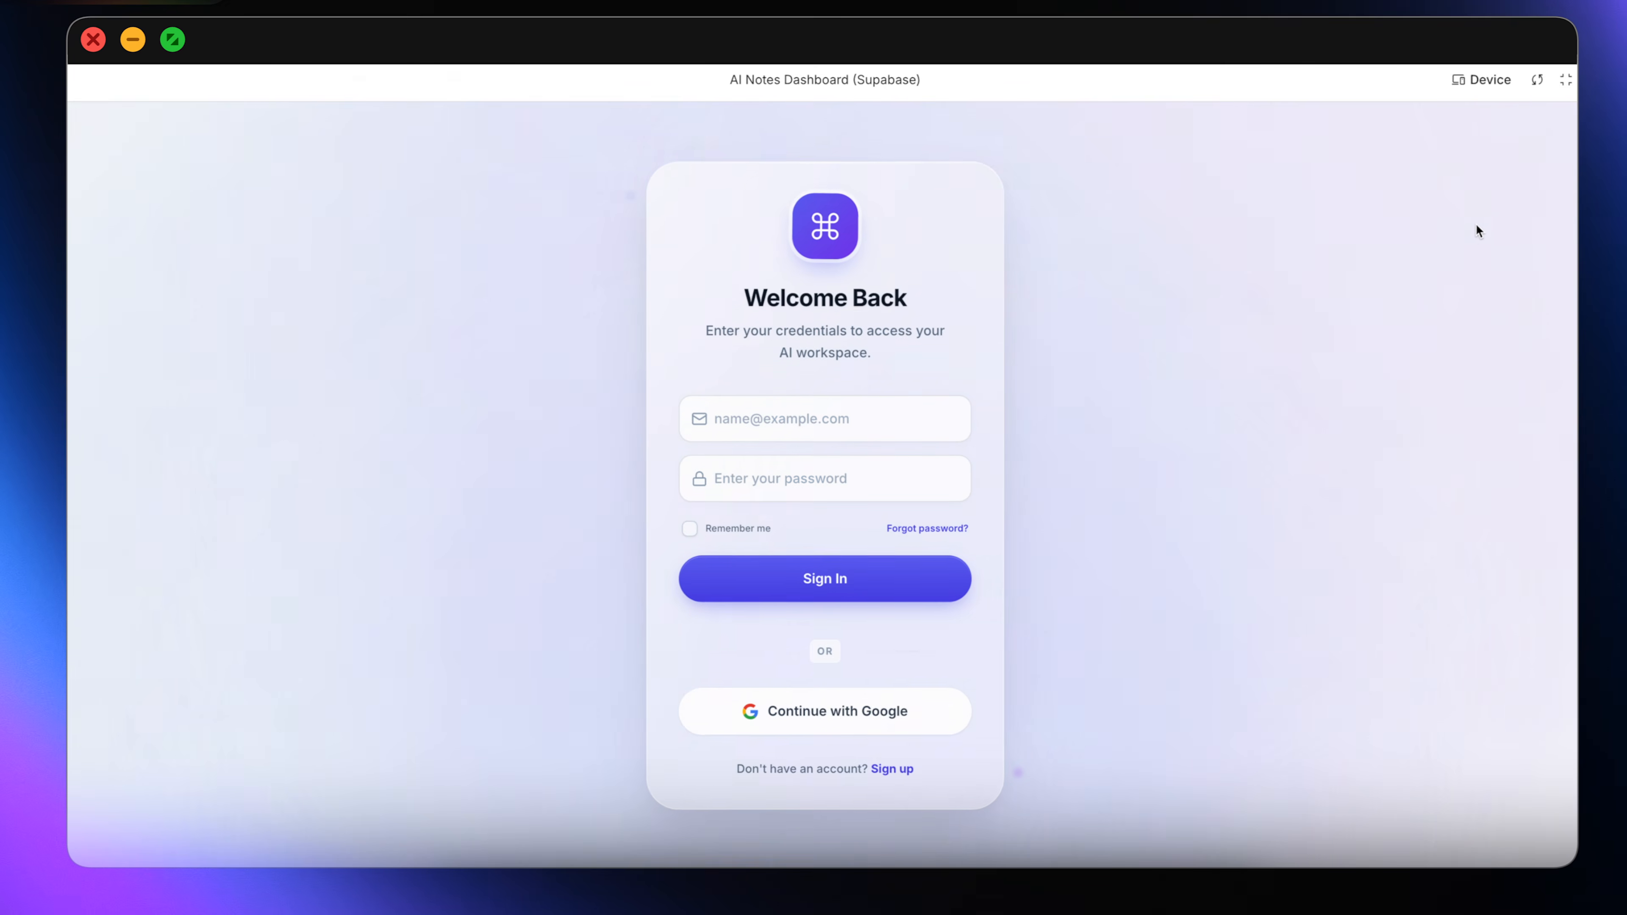
click(1566, 79)
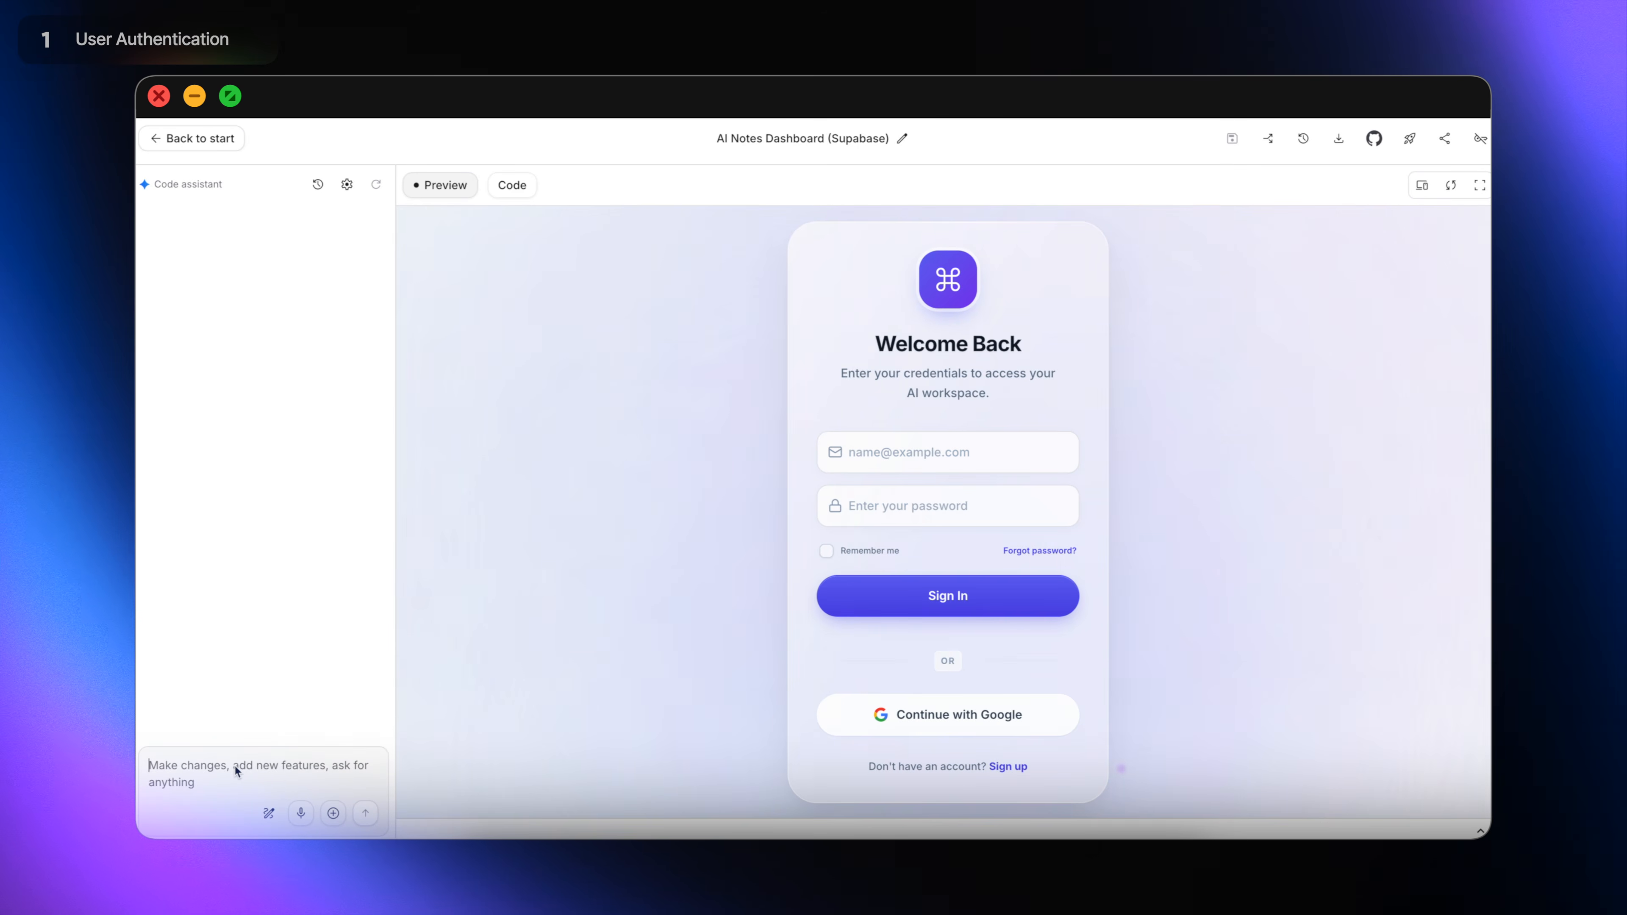
Send the code assistant a prompt wiring SignIn.tsx and SignUp.tsx to Supabase Auth.
key(super+v)
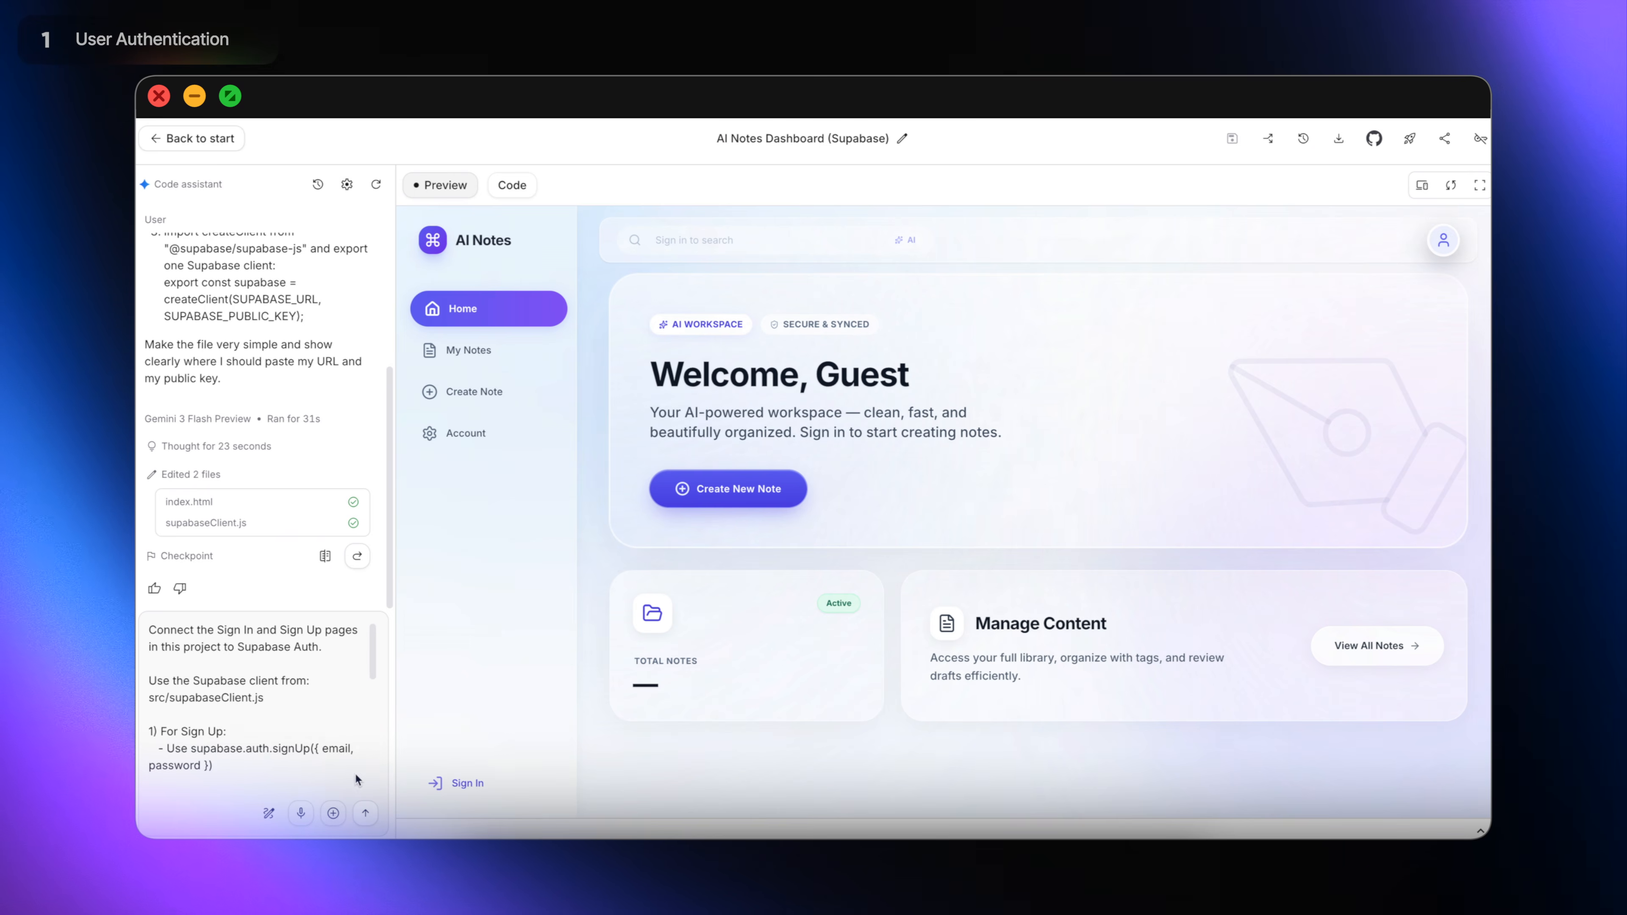
click(365, 813)
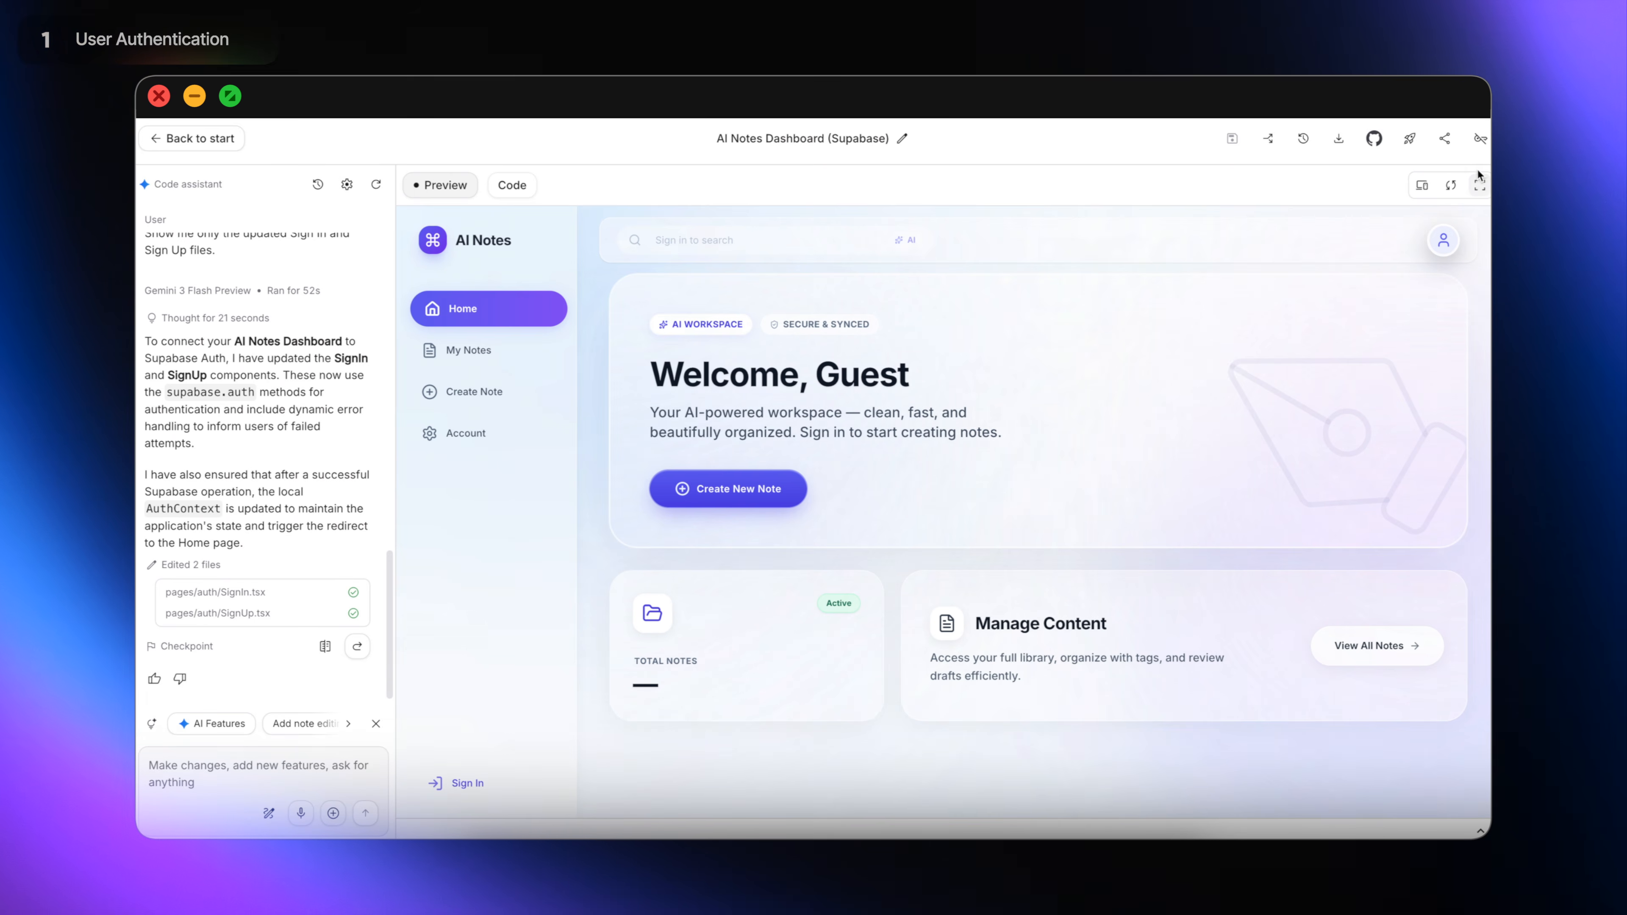
In the full-screen preview, sign up a test account with full name, email and password.
click(1480, 185)
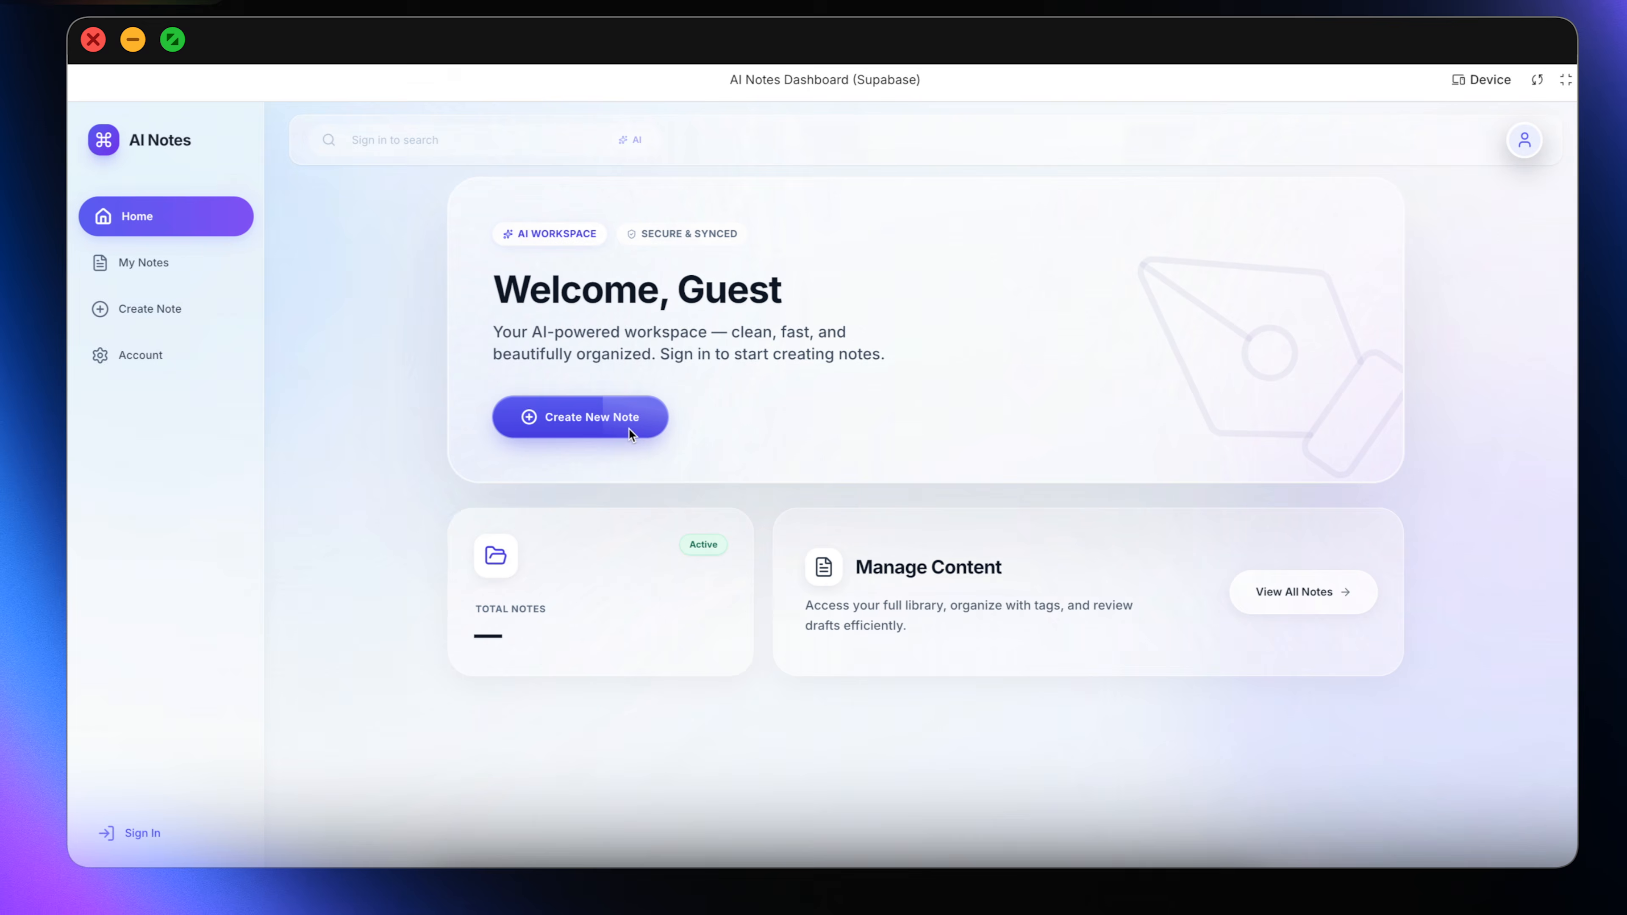
click(643, 430)
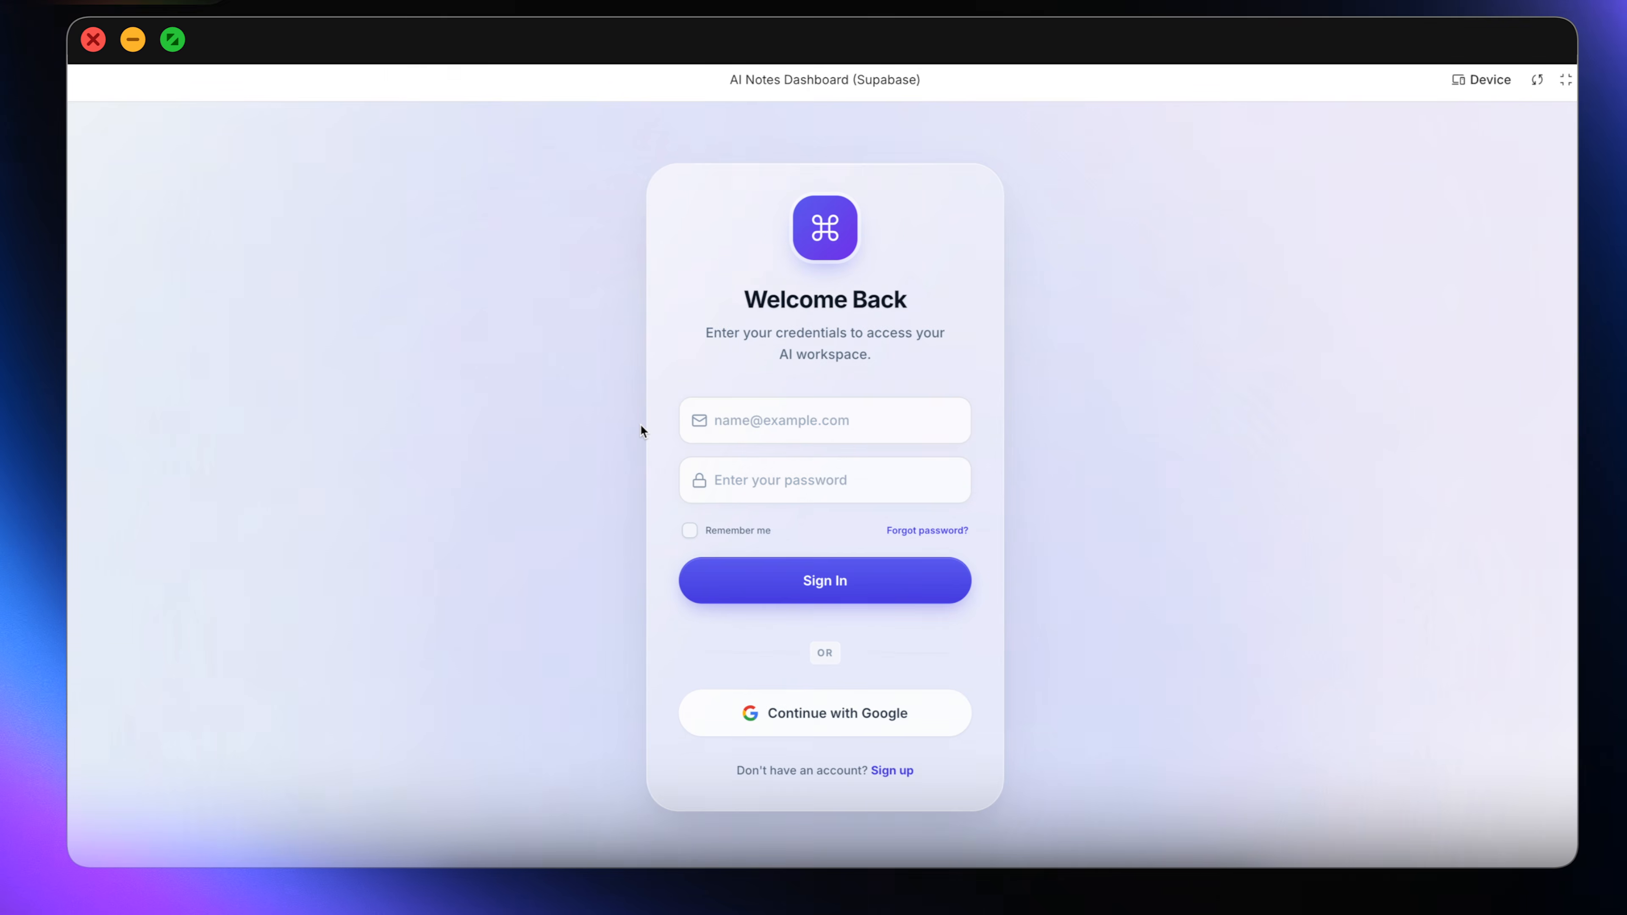
click(903, 767)
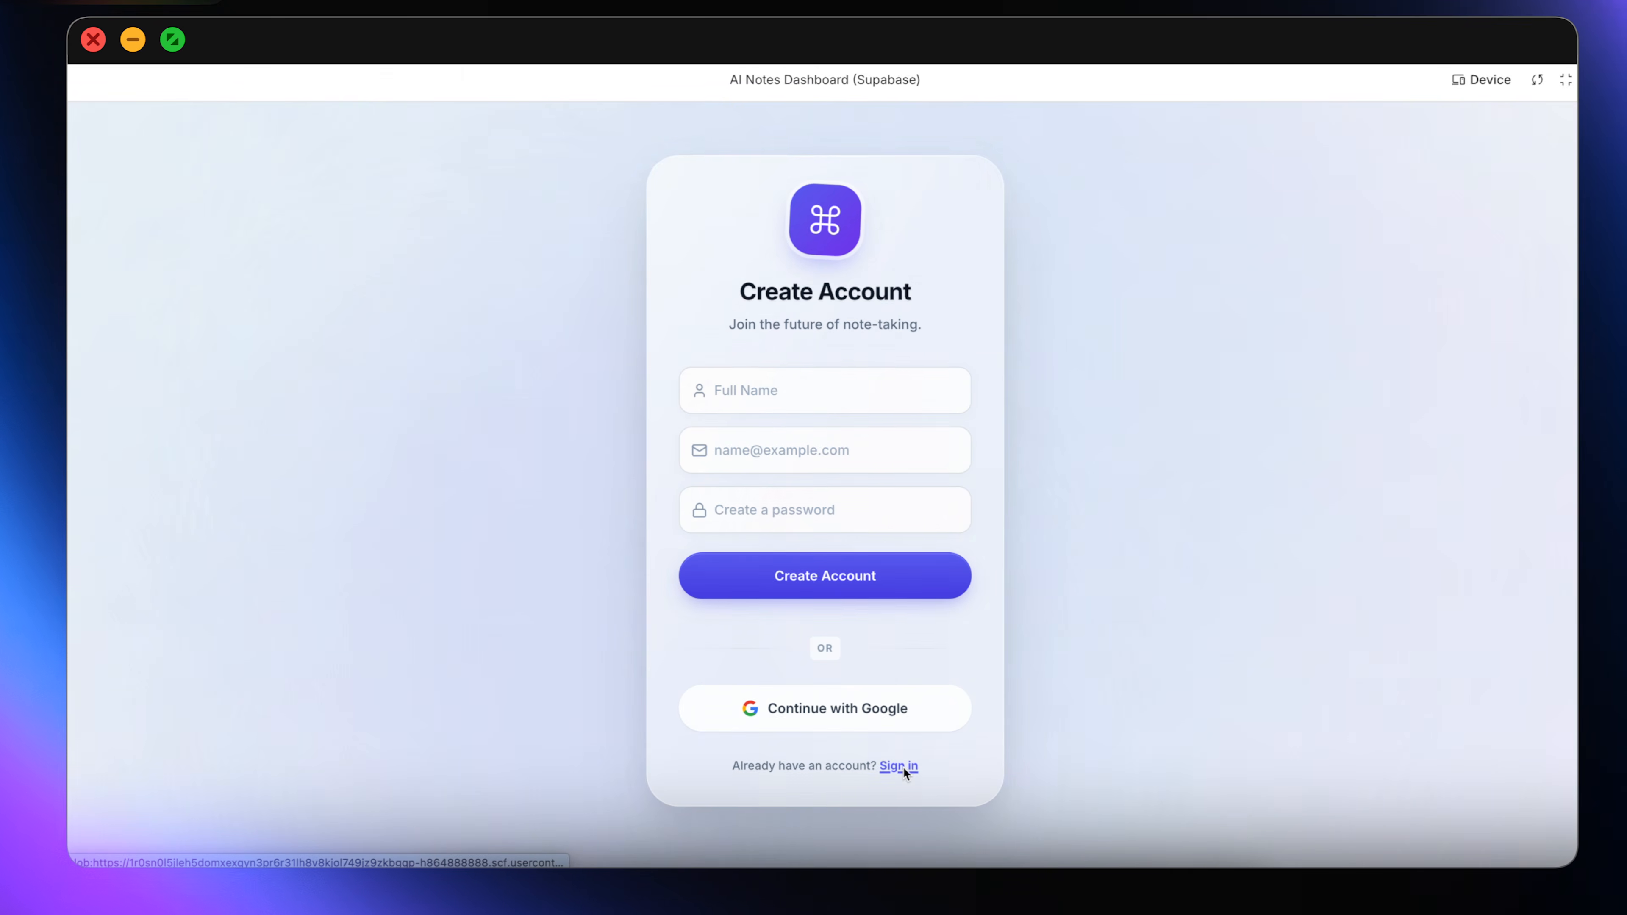
click(817, 395)
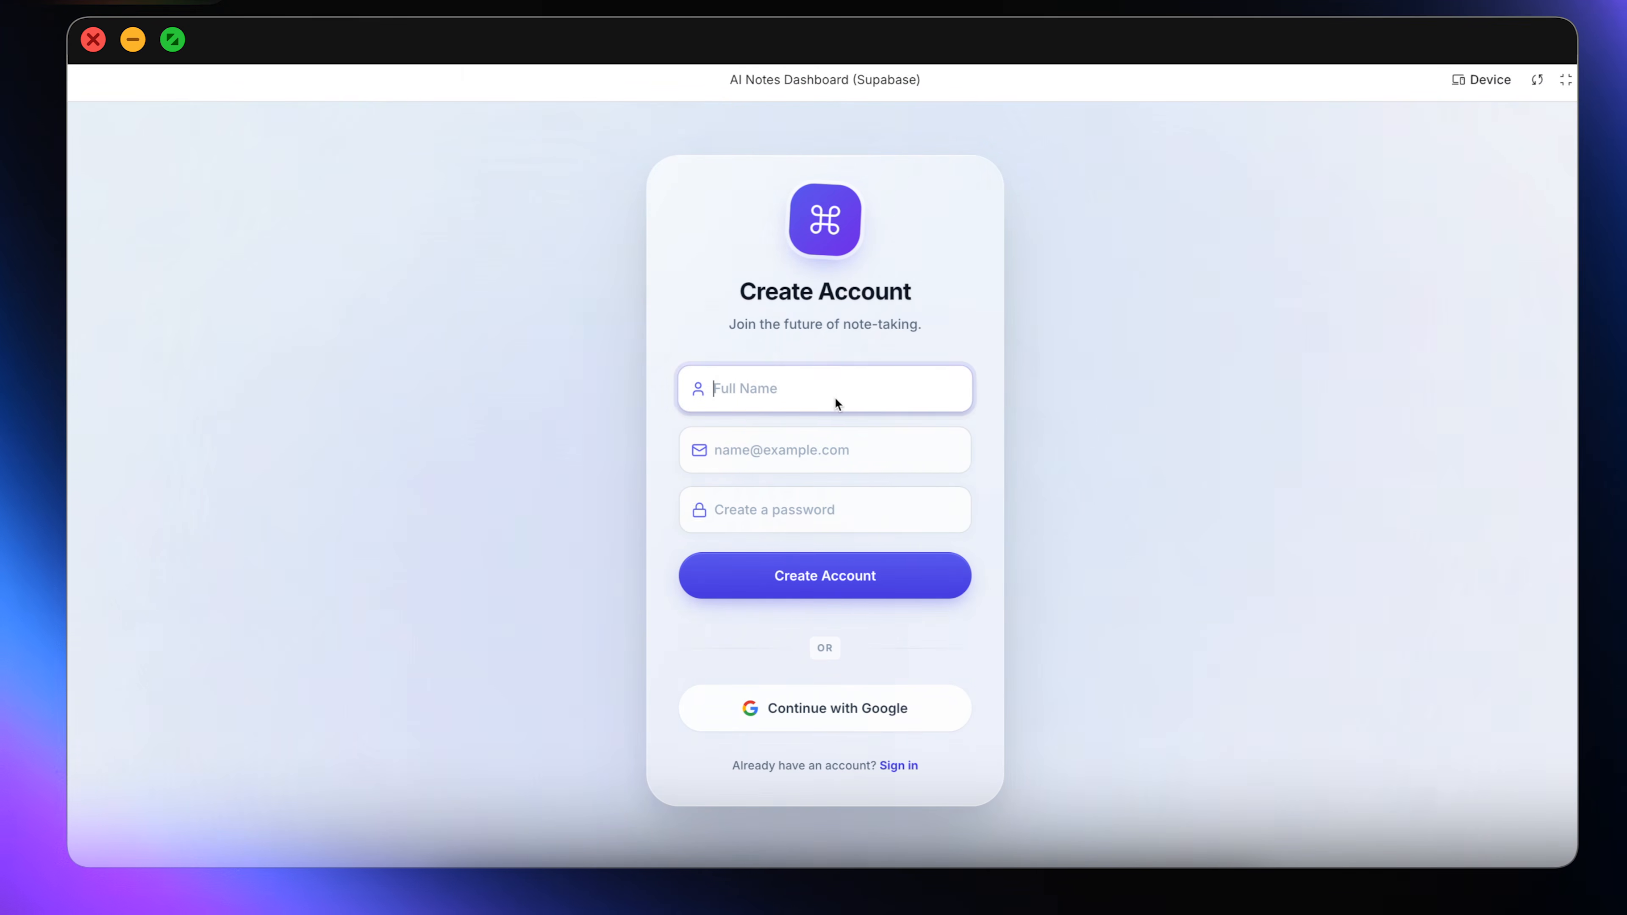
key(Tab)
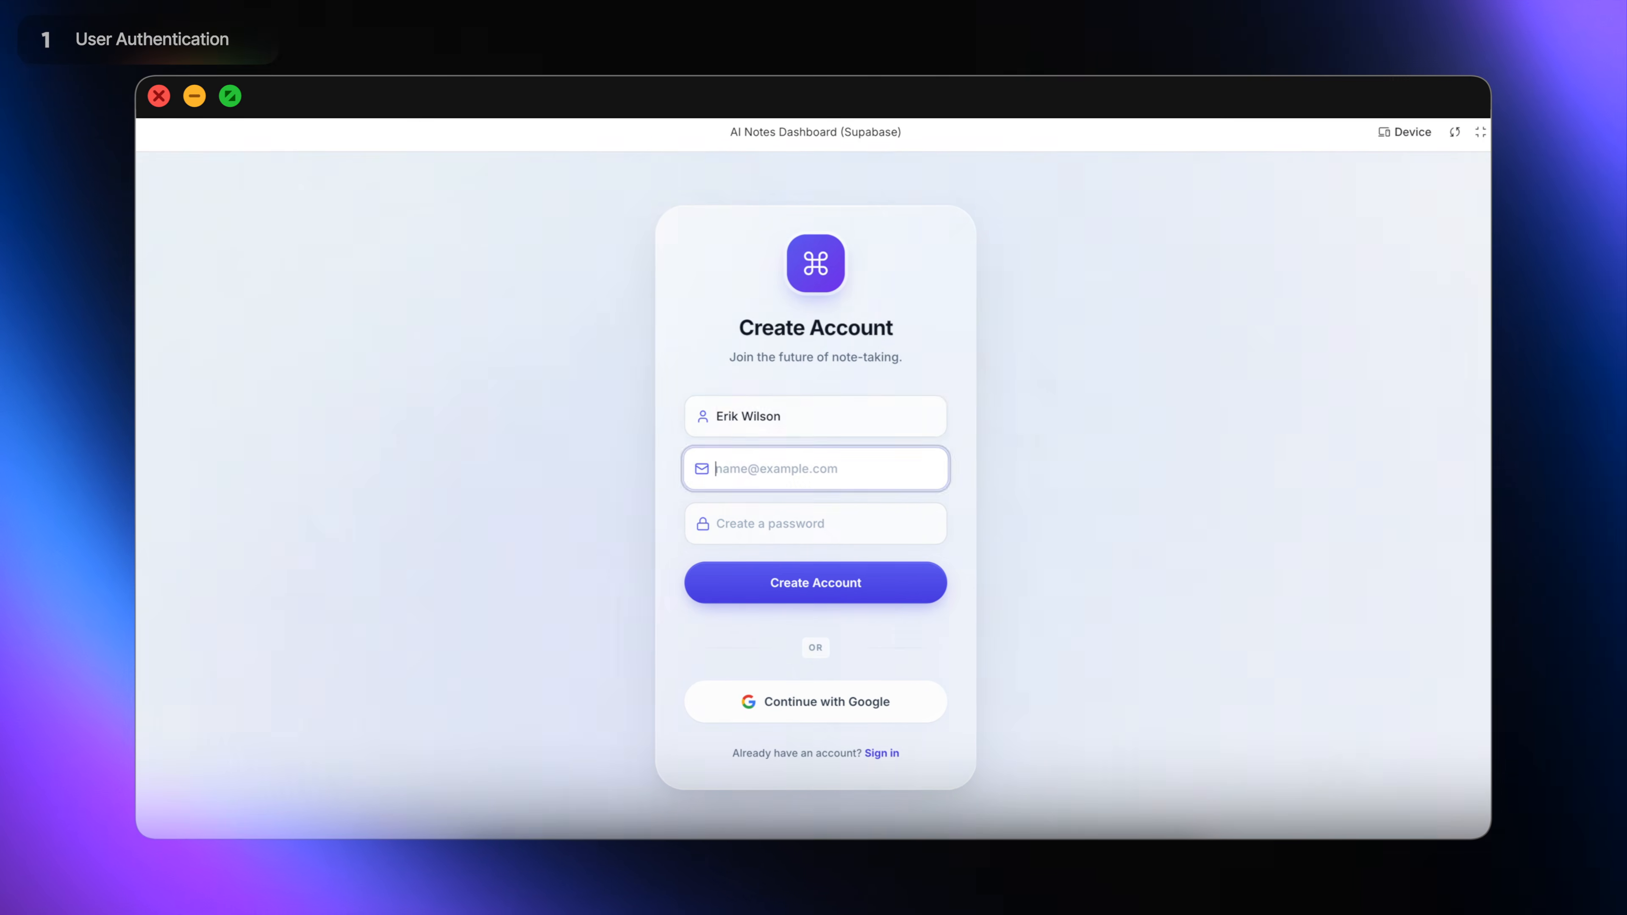
key(Tab)
text(••••••••••••••)
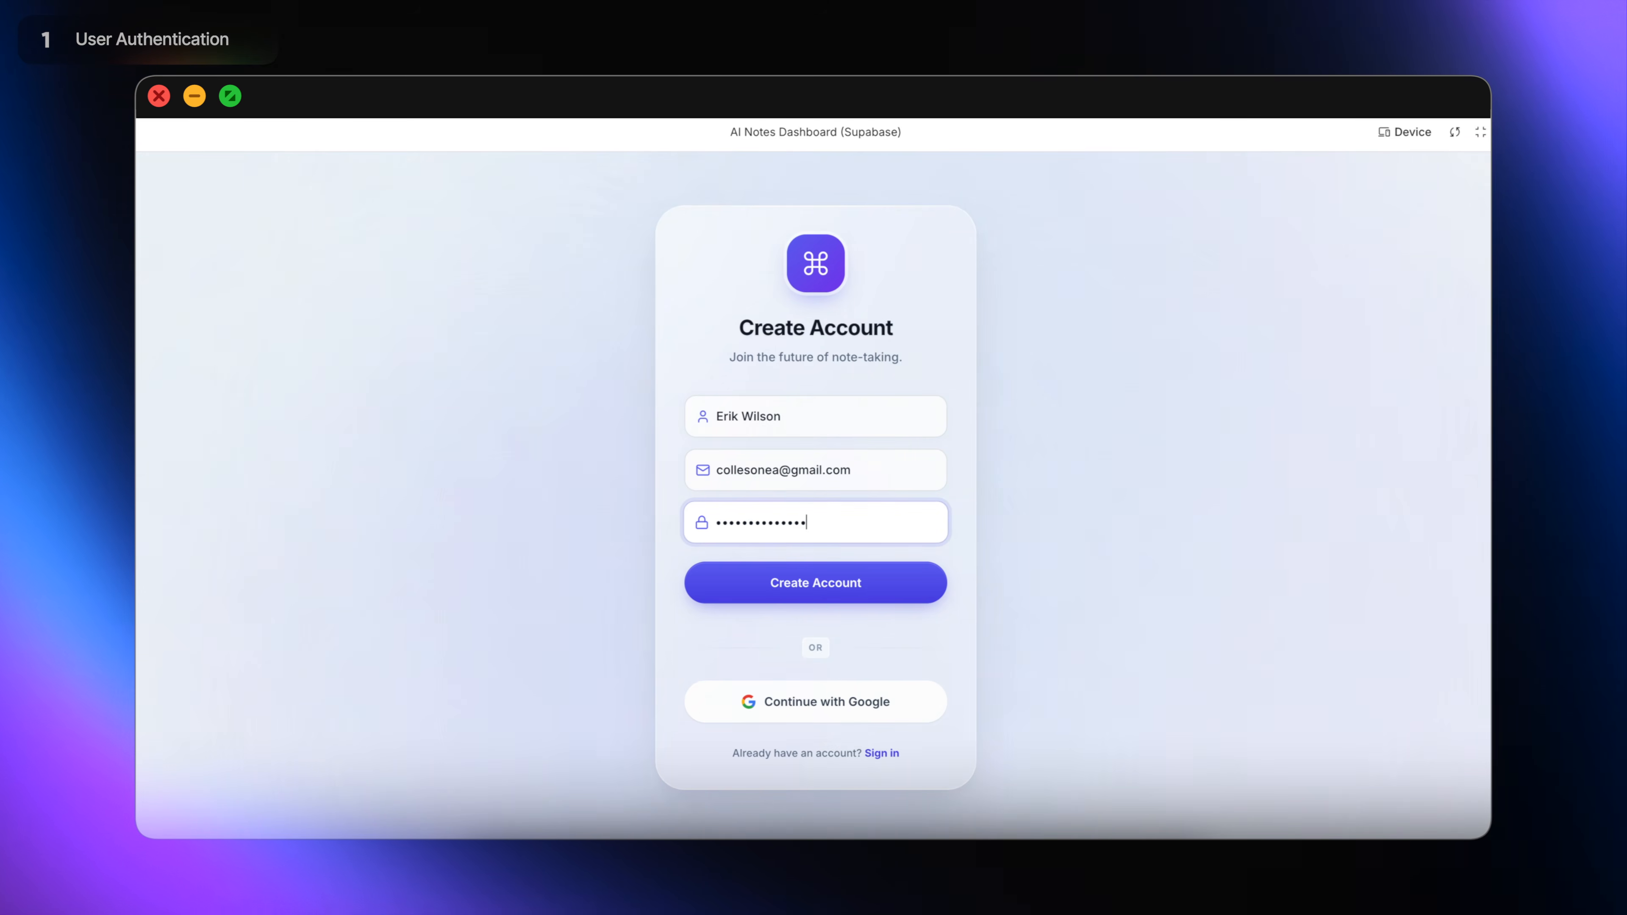
key(Return)
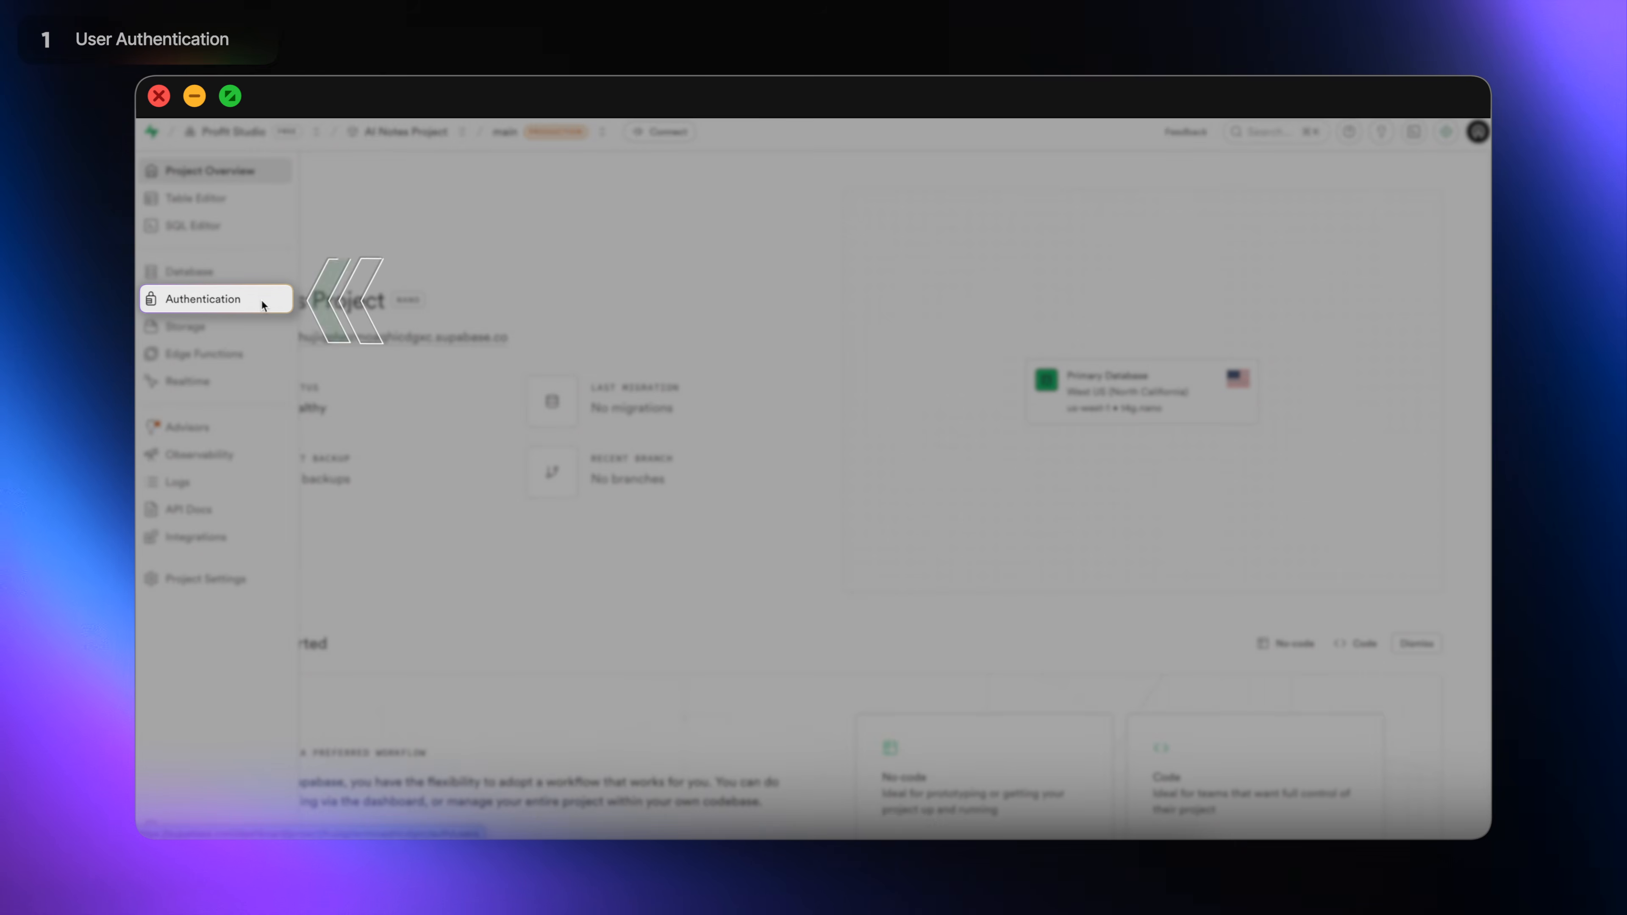
View the Authentication > Users table, scrolling across to Created at and Last sign in.
click(262, 300)
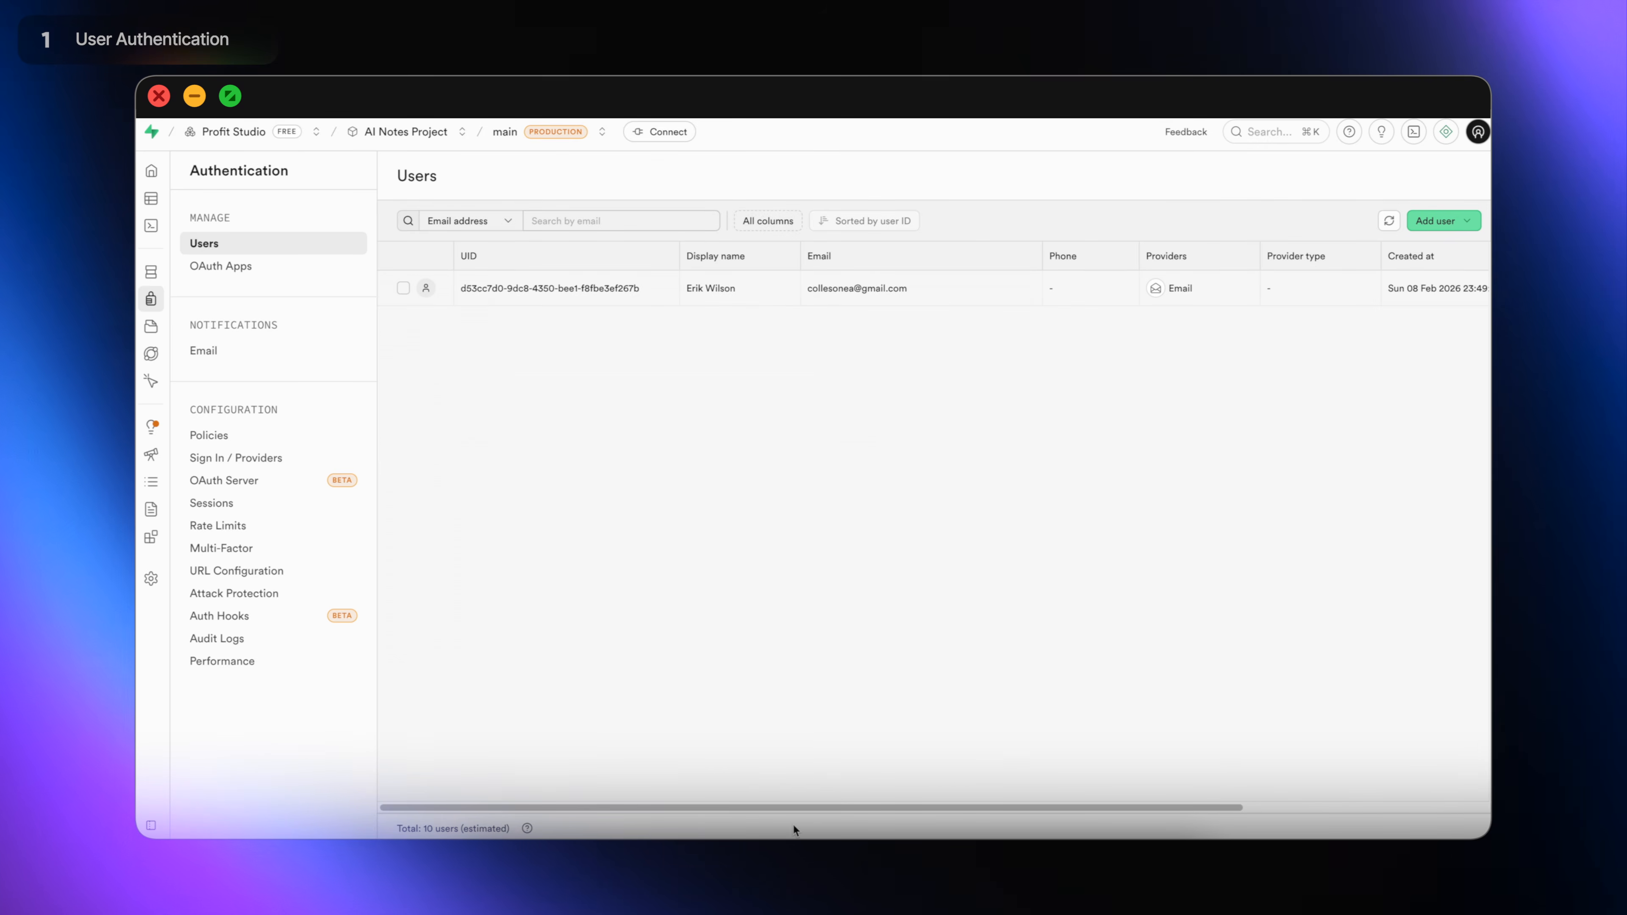
drag(778, 806, 1080, 824)
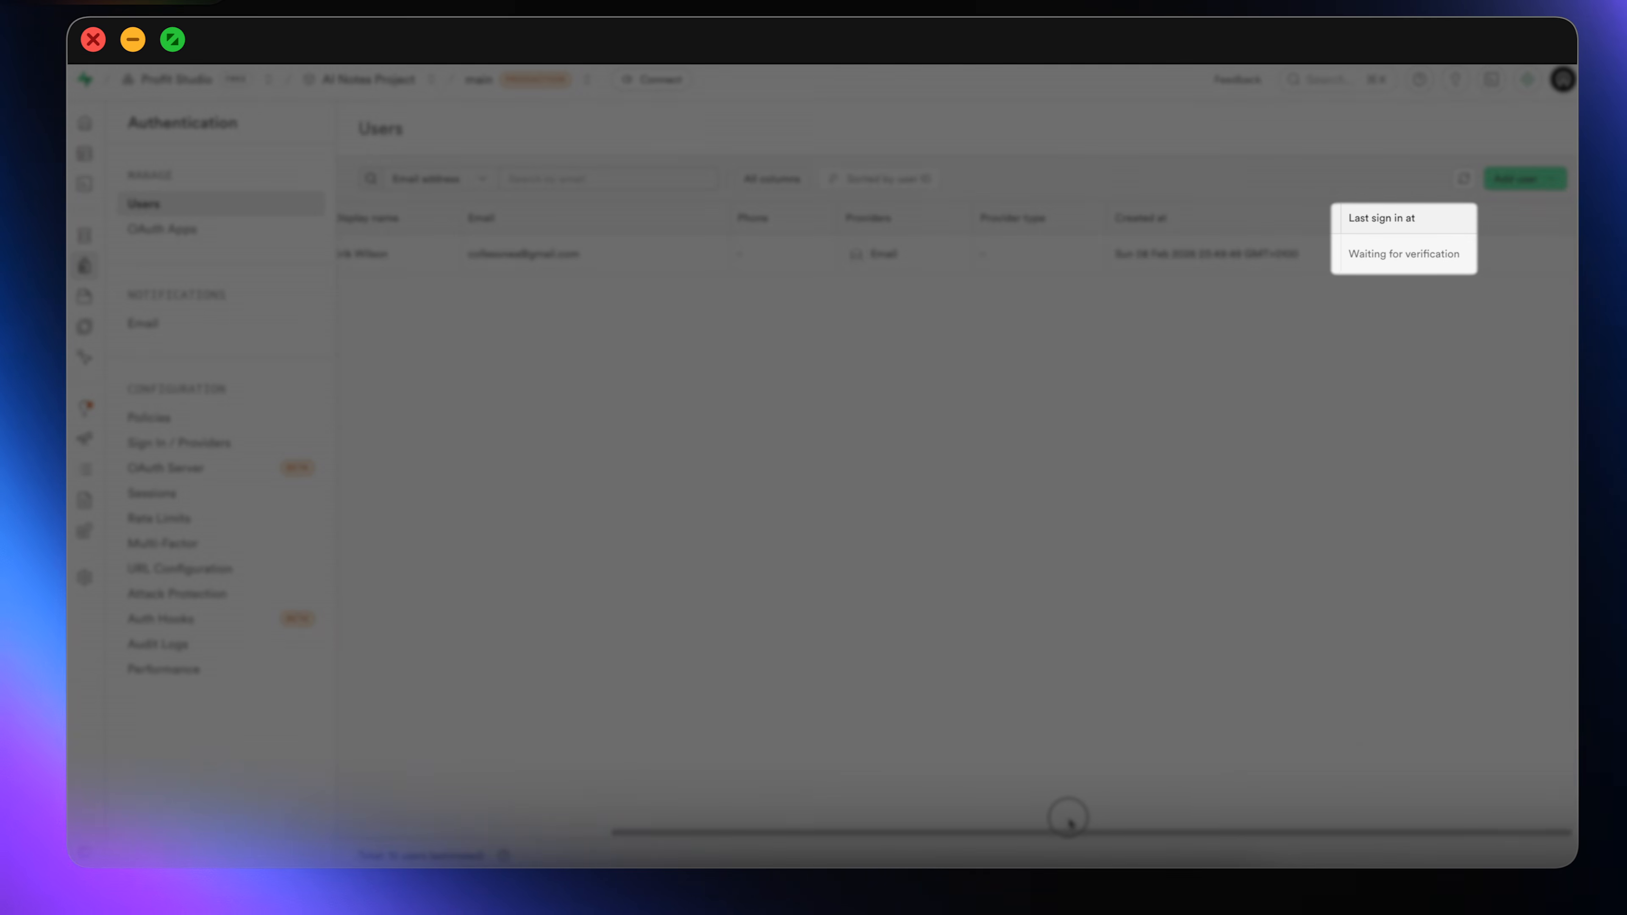
drag(1054, 824, 777, 805)
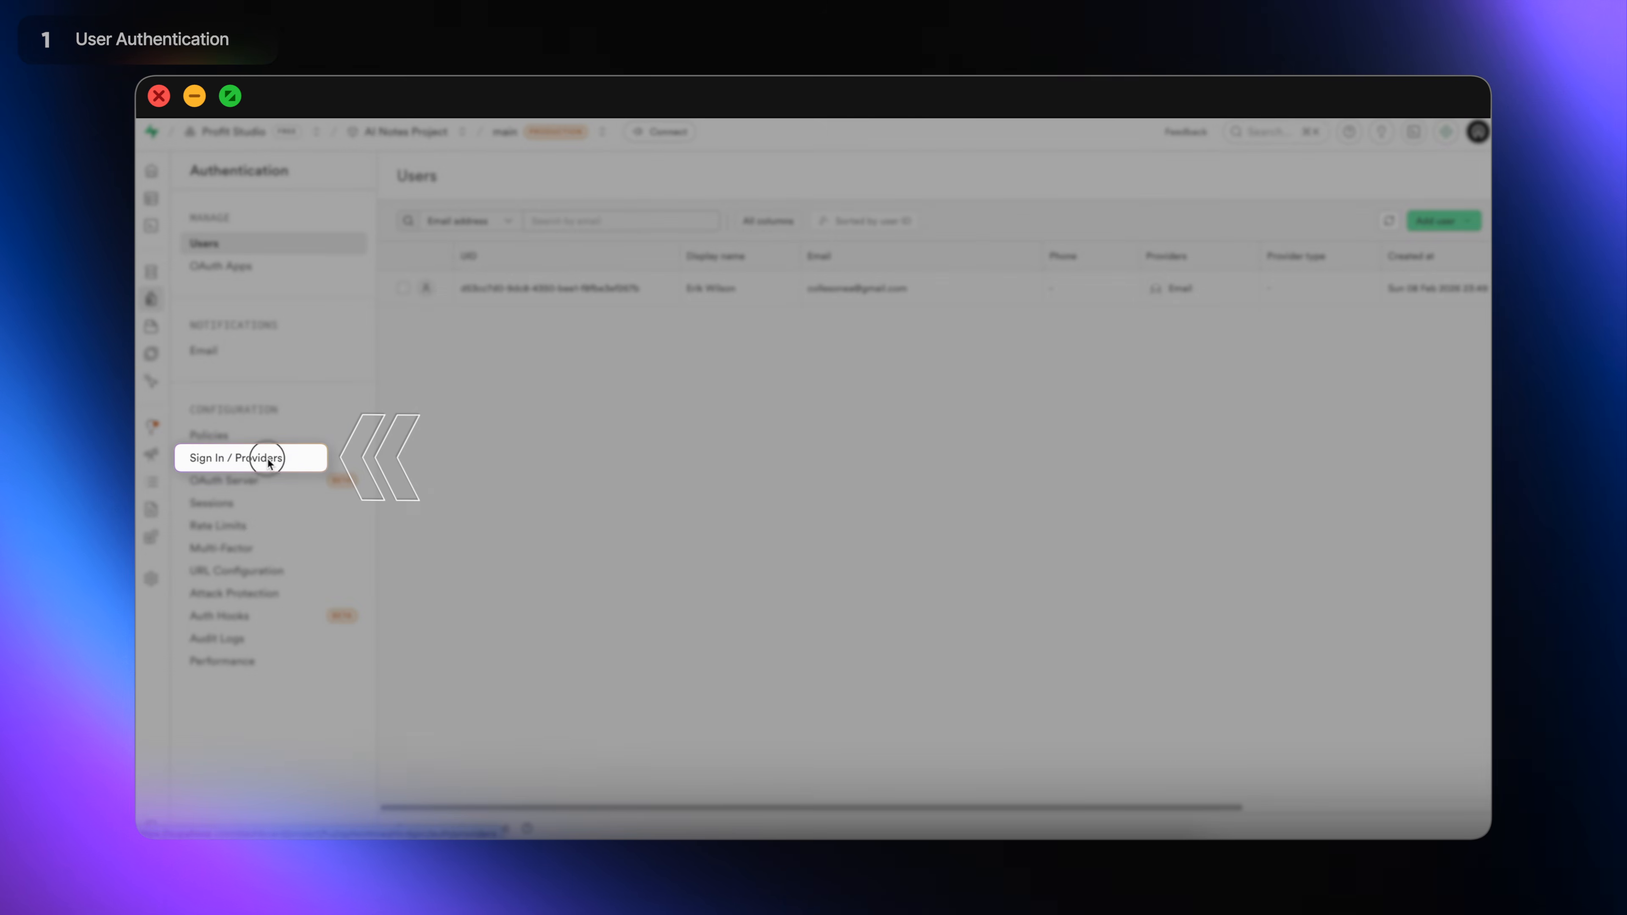
Review Sign In / Providers settings down to the Auth Providers list with Email enabled.
click(267, 459)
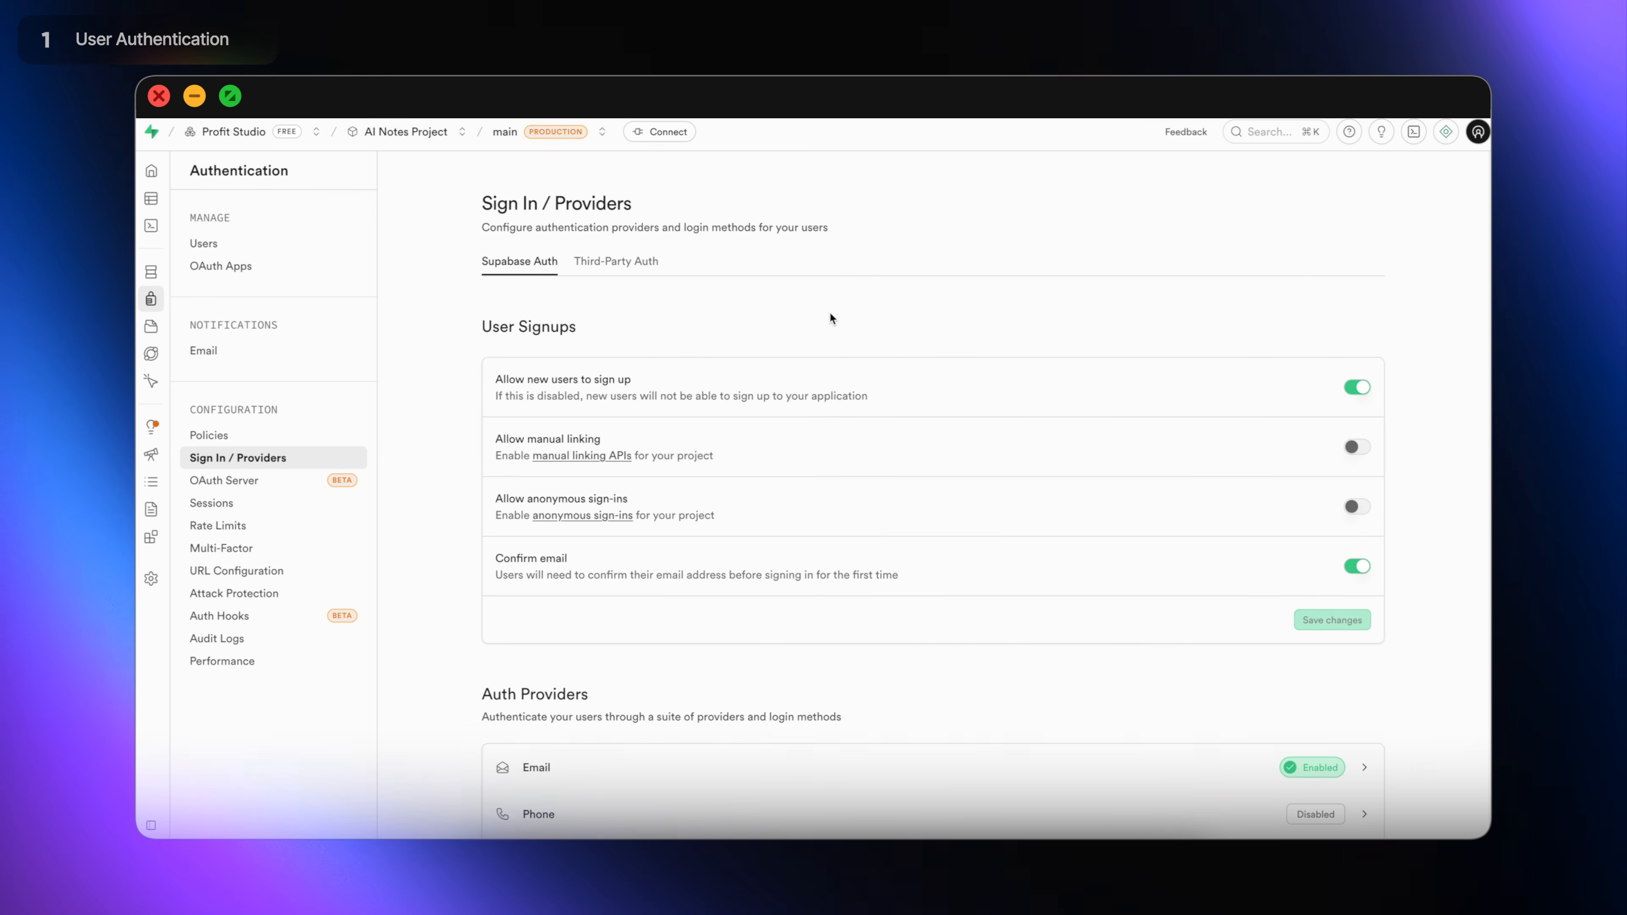
scroll(830, 318, down, 5)
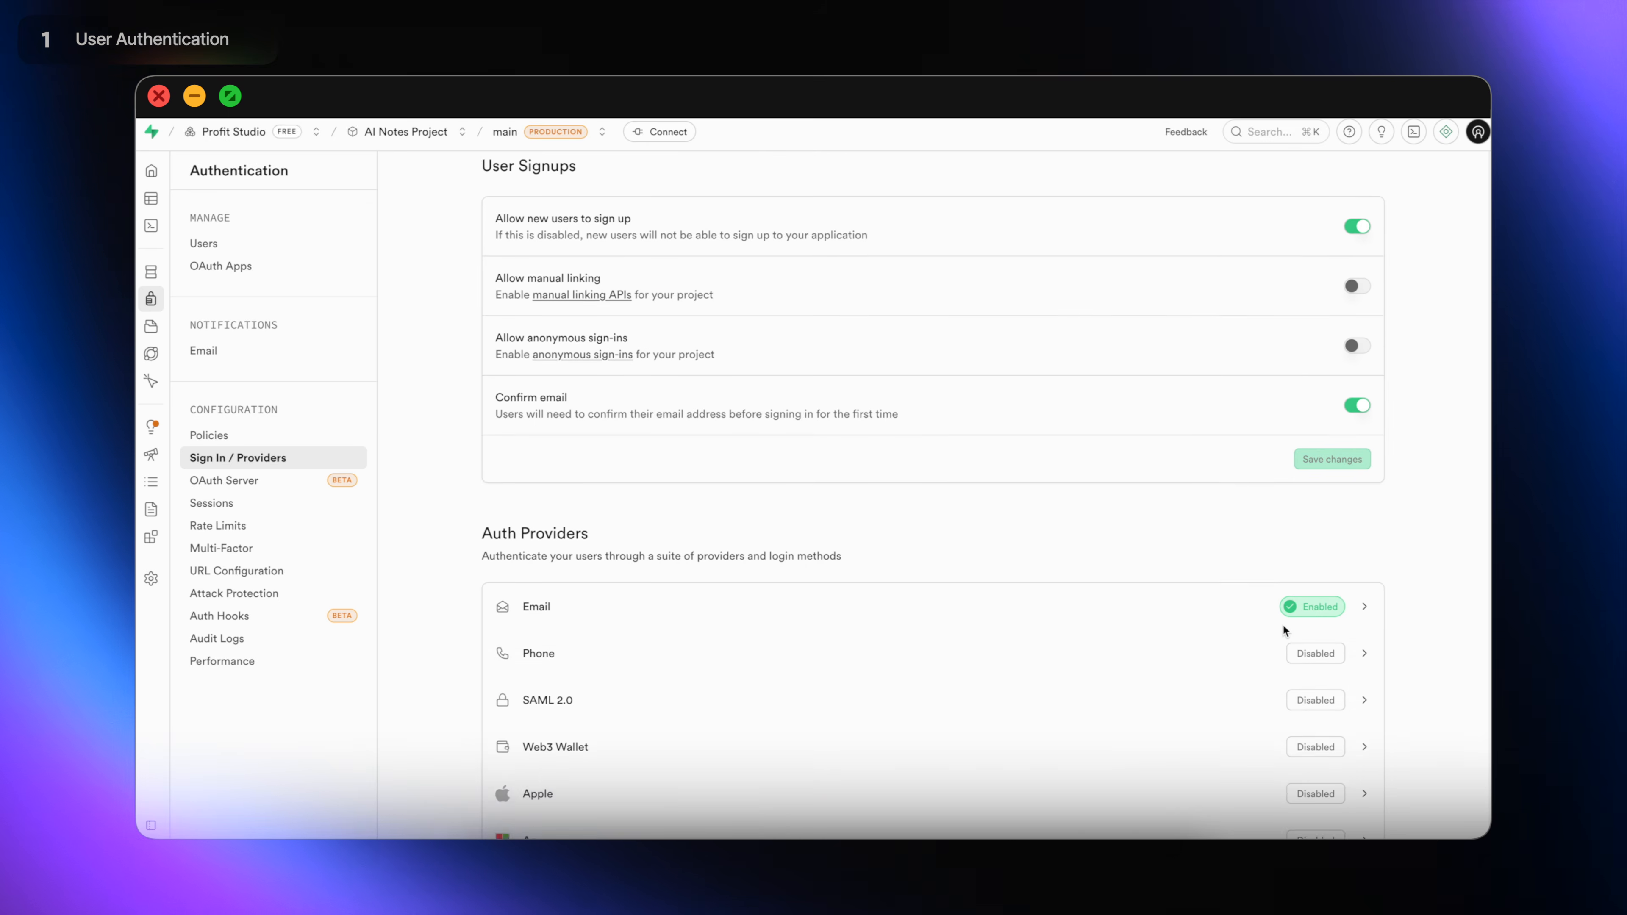
scroll(1283, 626, down, 3)
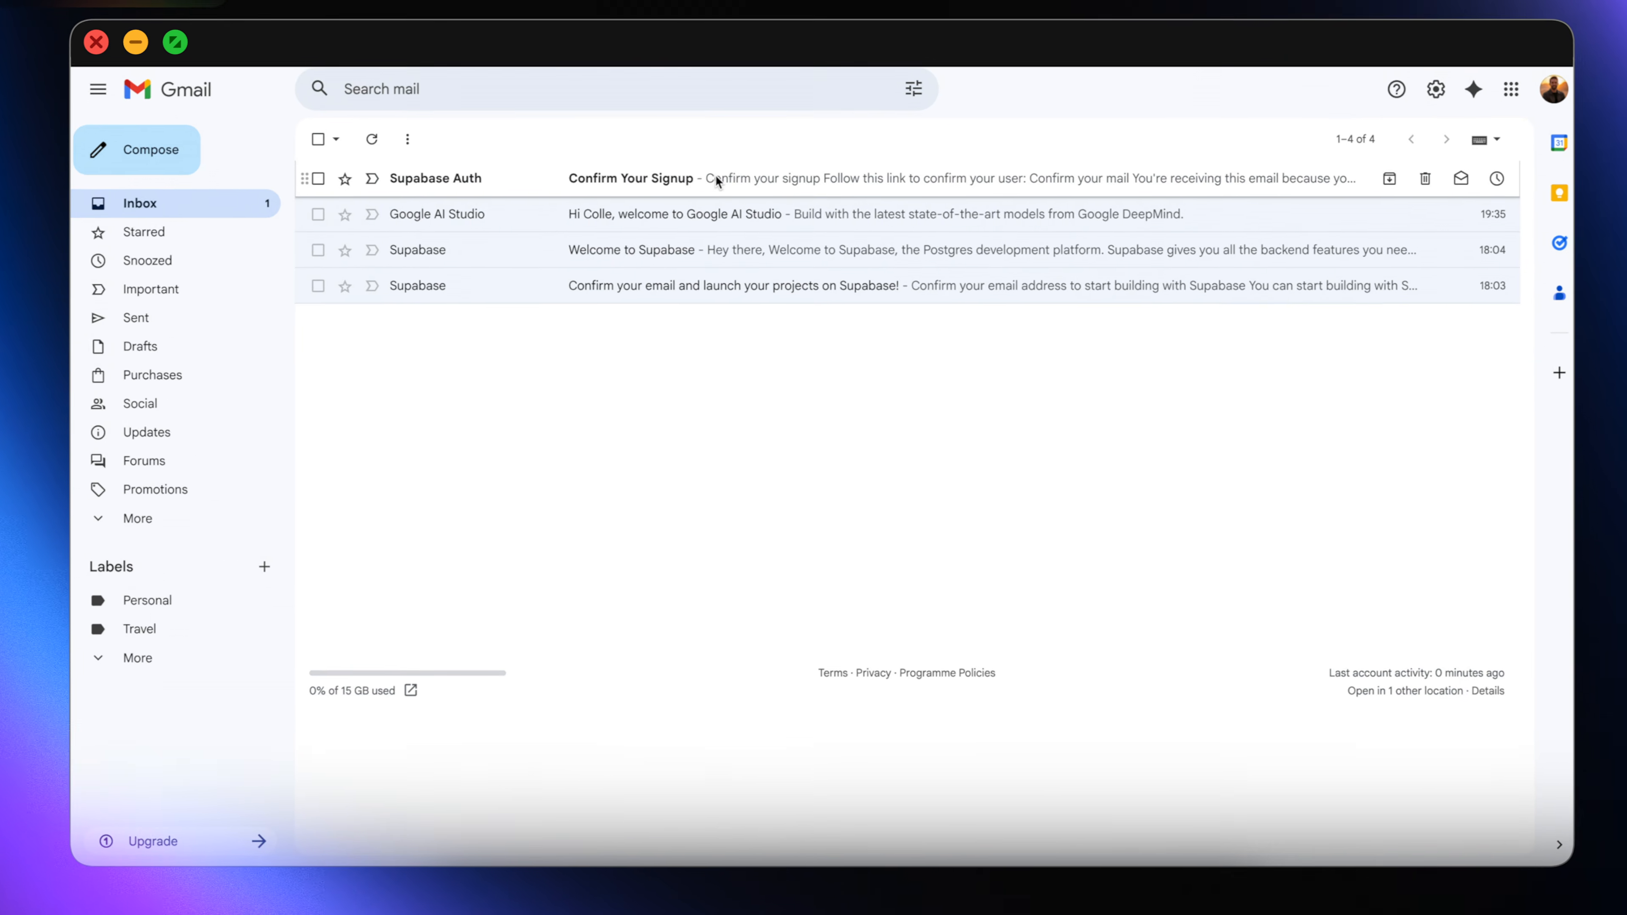
Confirm the new account via the 'Confirm your mail' link in the Confirm Your Signup email.
click(717, 217)
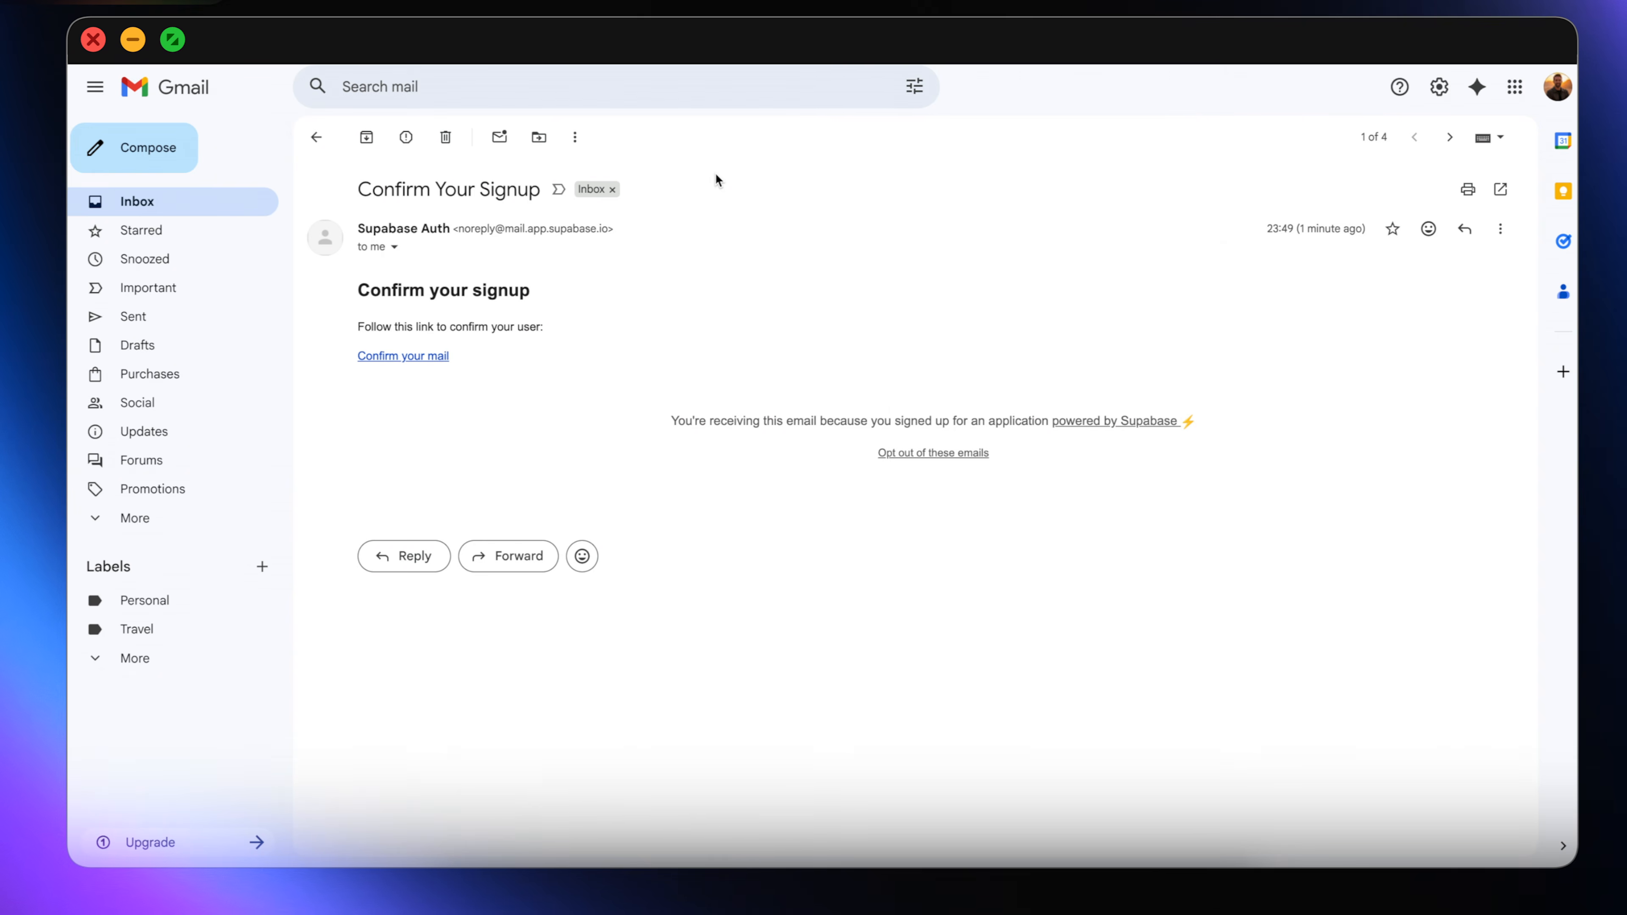
click(426, 355)
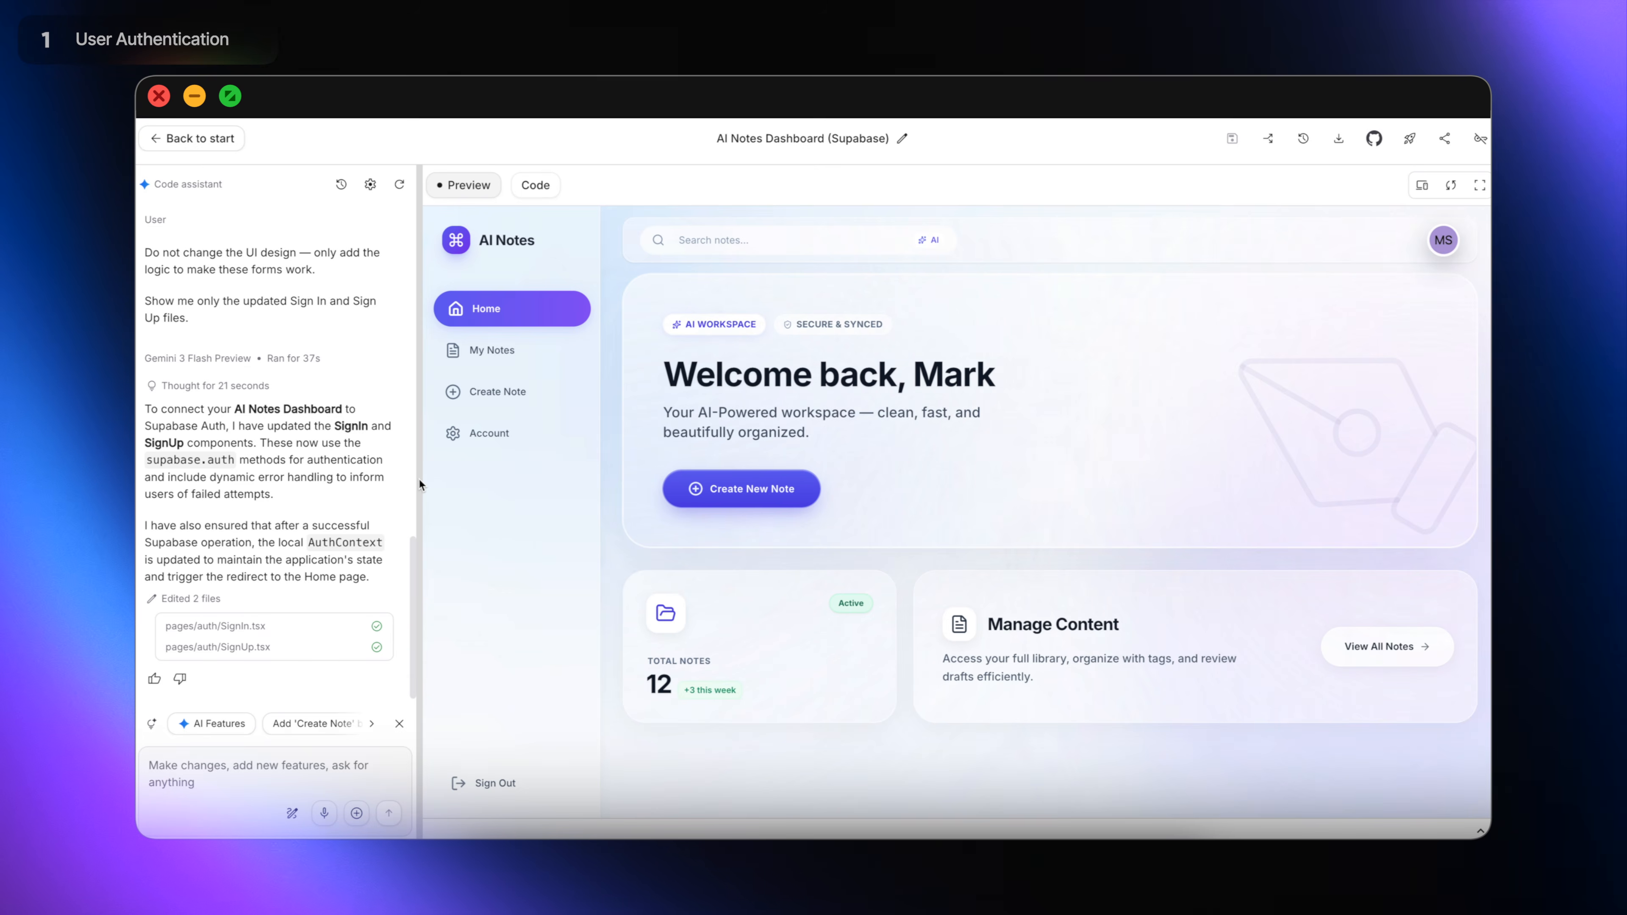
Send the code assistant the prompt fixing the sign-up confirmation flow, then try creating a note signed out.
click(284, 768)
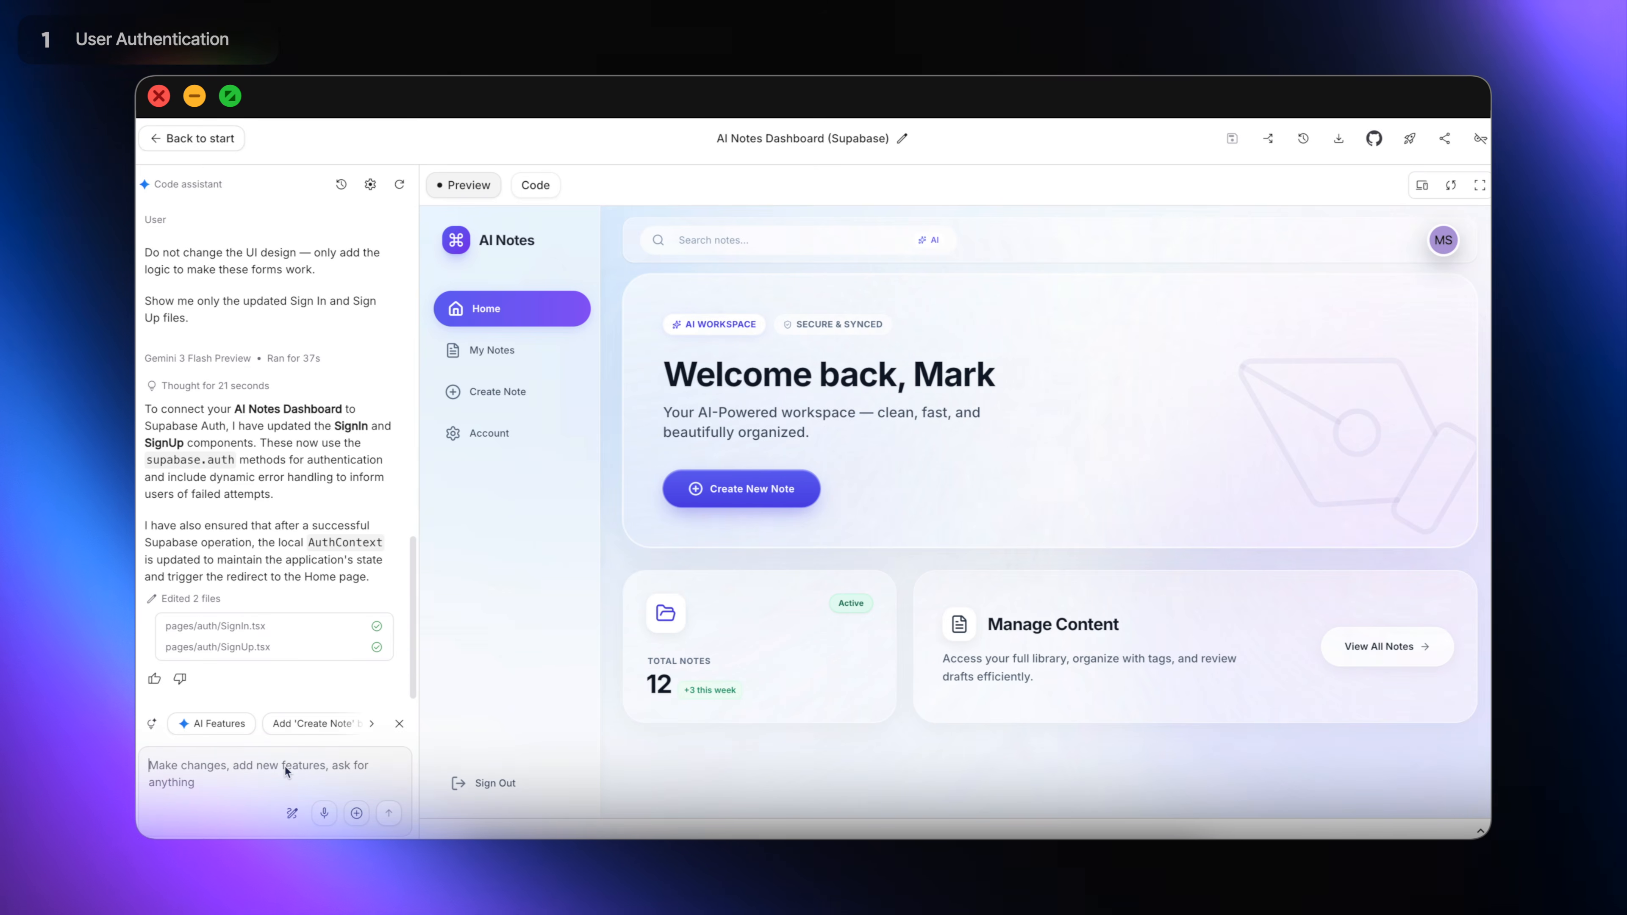
key(super+v)
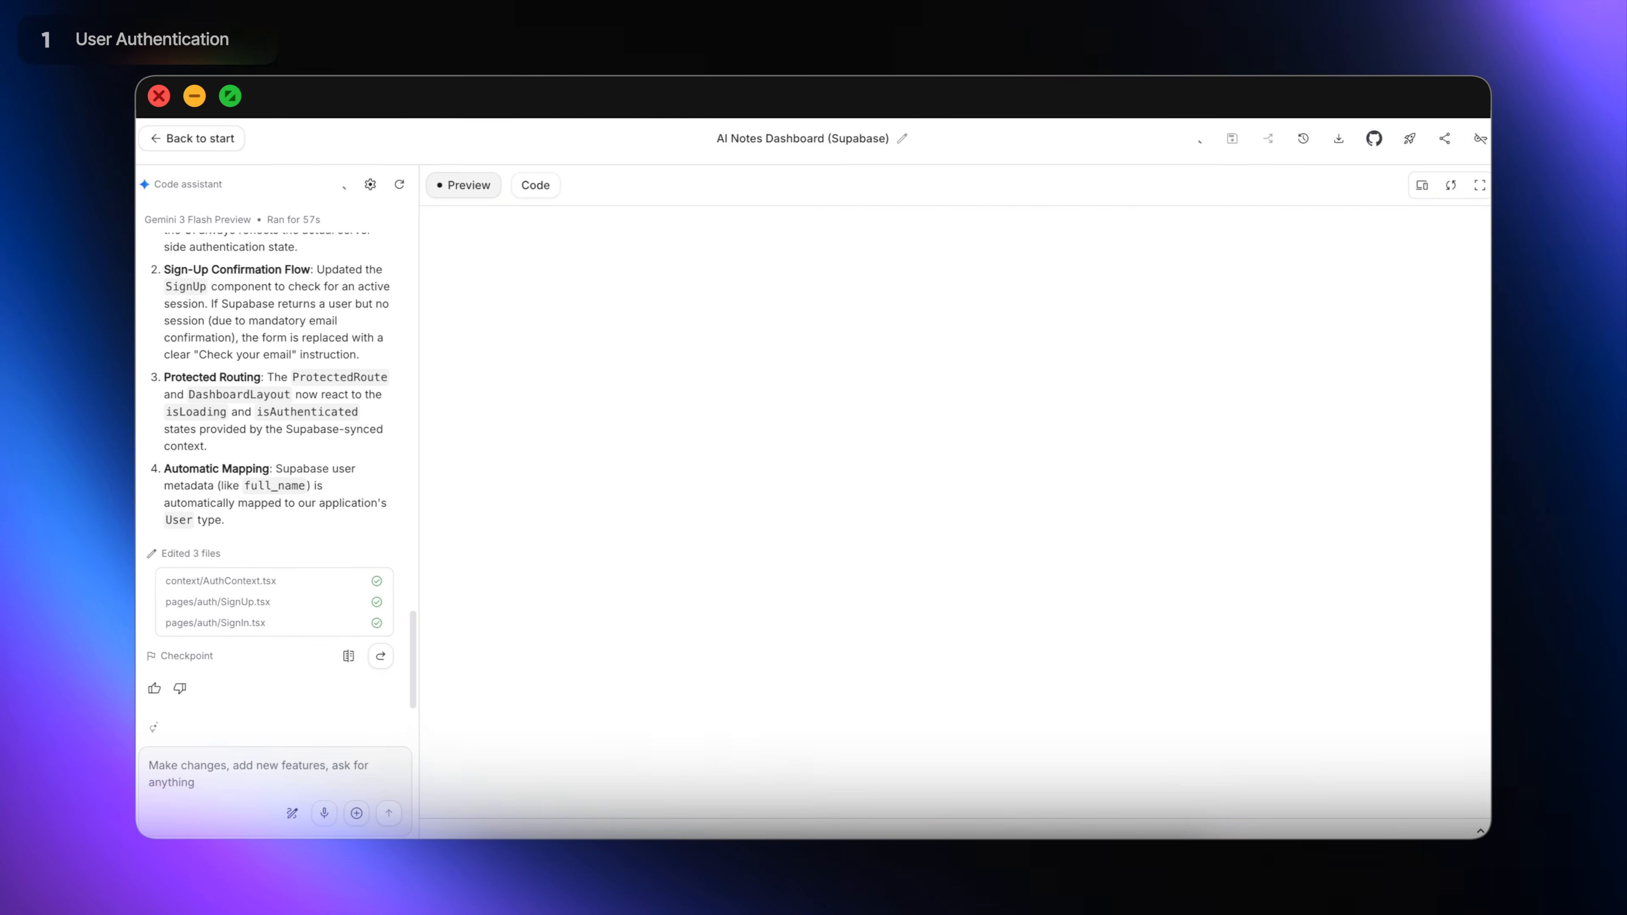
click(810, 489)
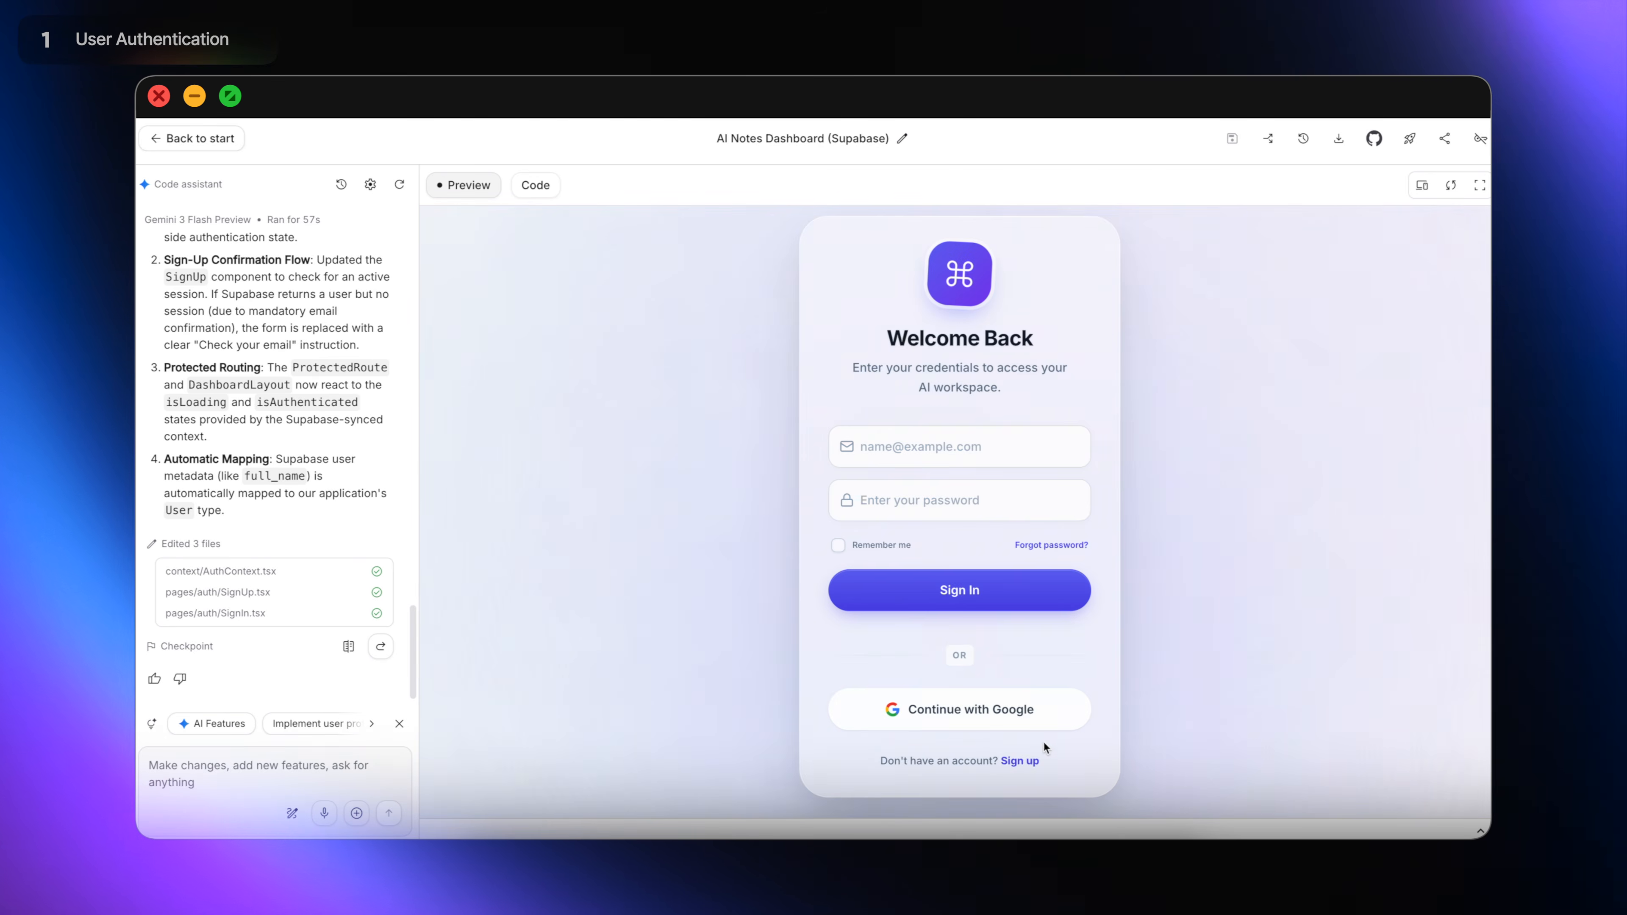
Sign up a second test user with full name, email and password, then return to Sign In.
click(1021, 761)
click(999, 487)
key(Tab)
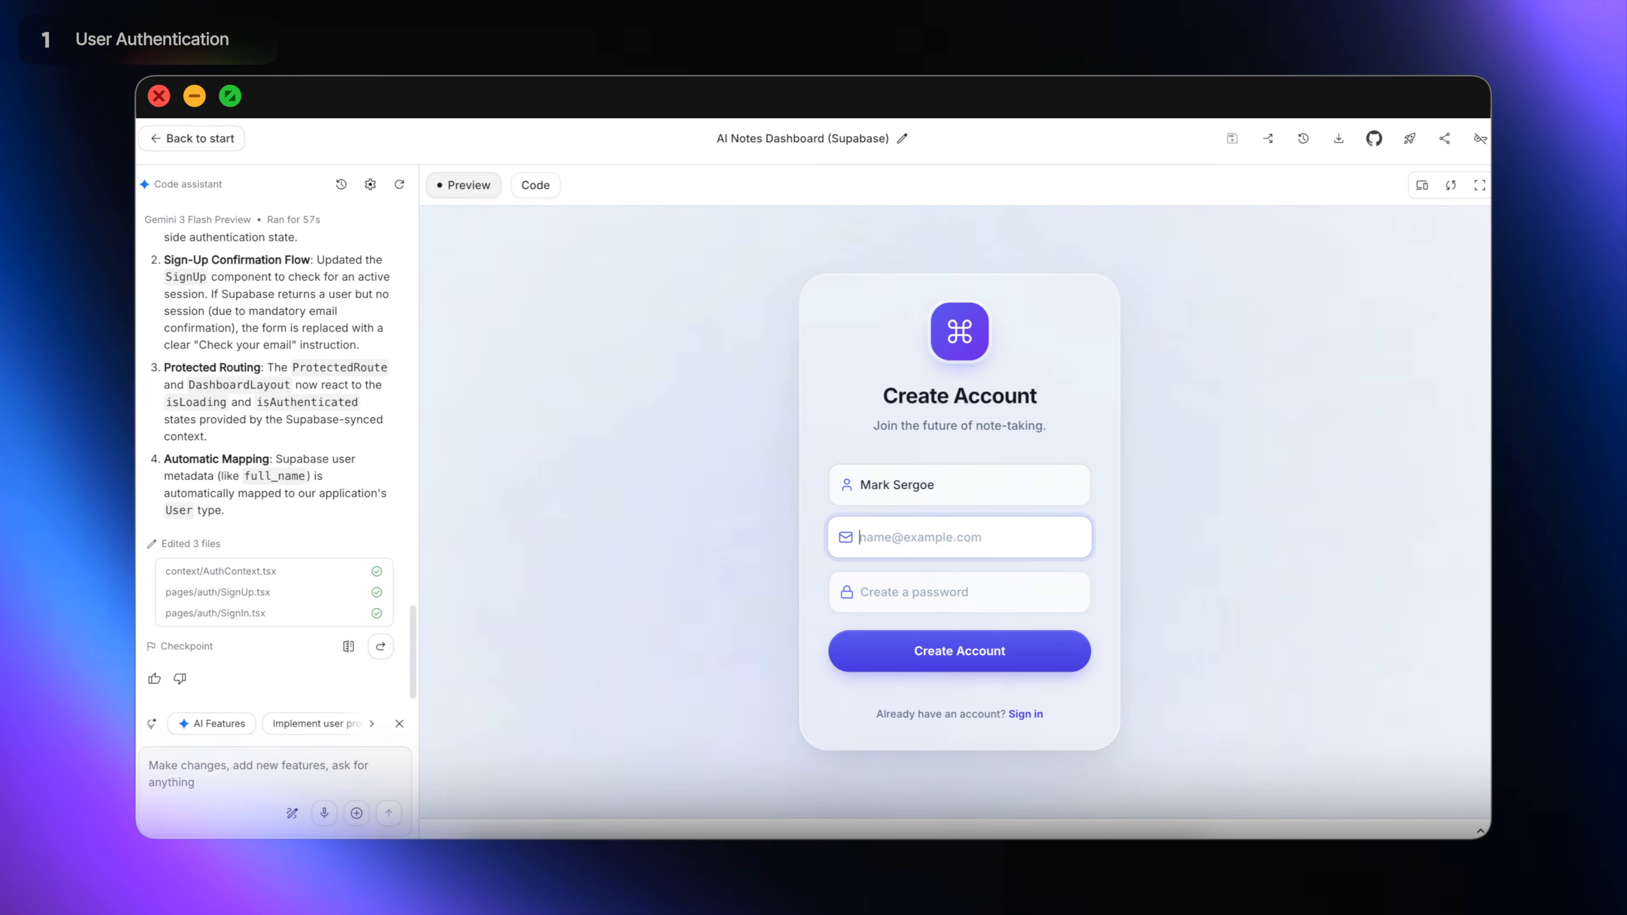
key(Tab)
text(**************)
key(Return)
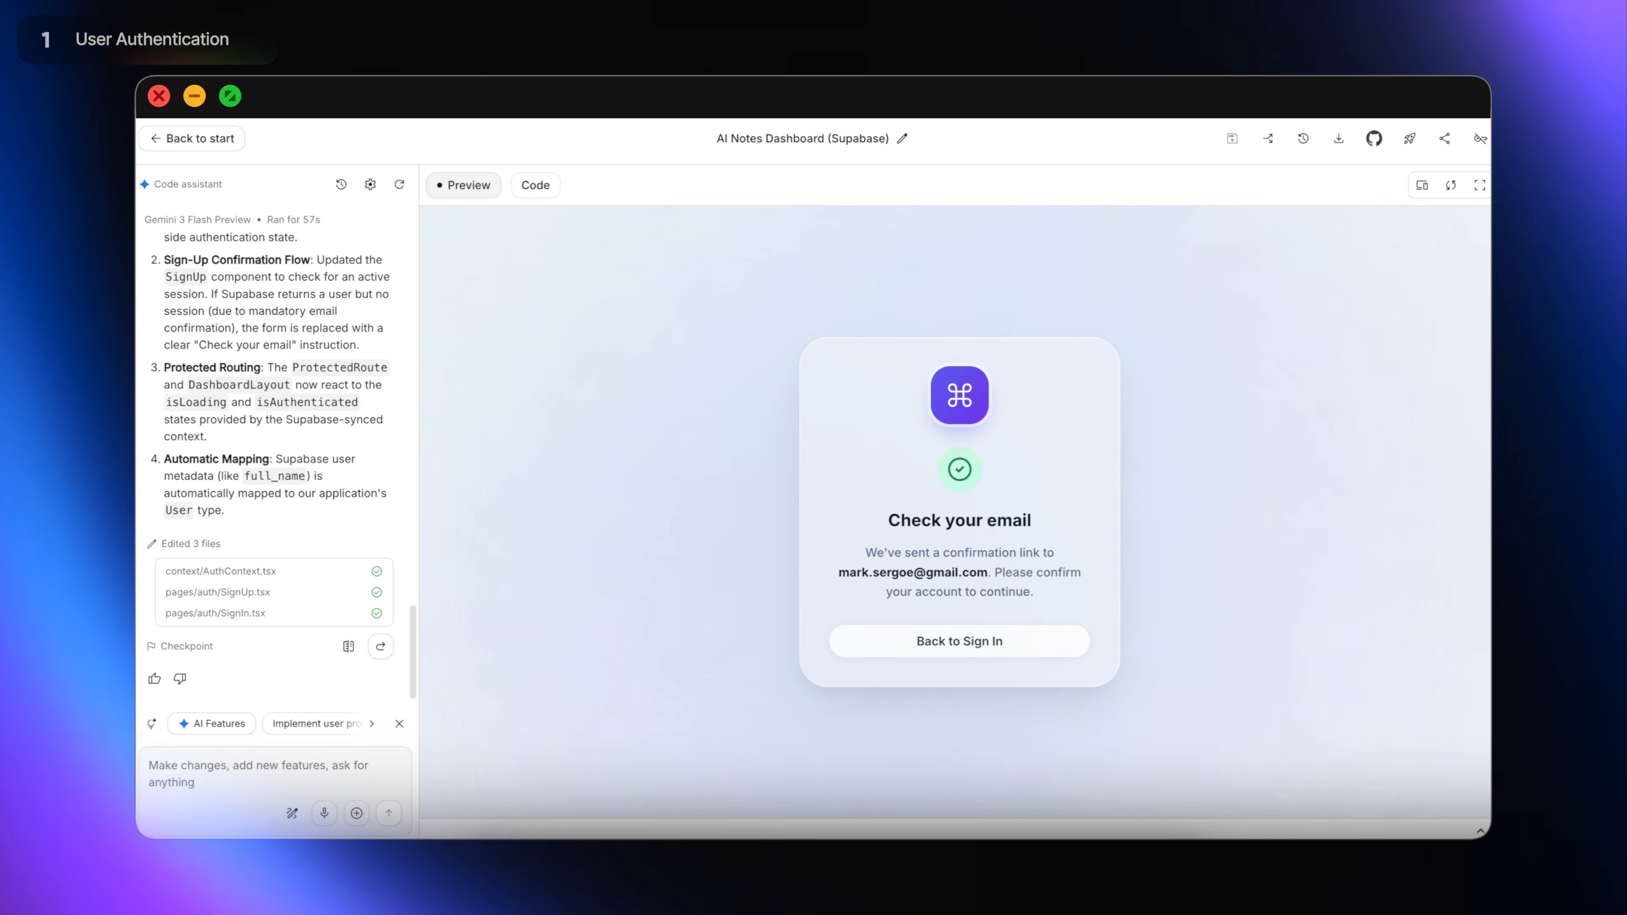
click(1023, 644)
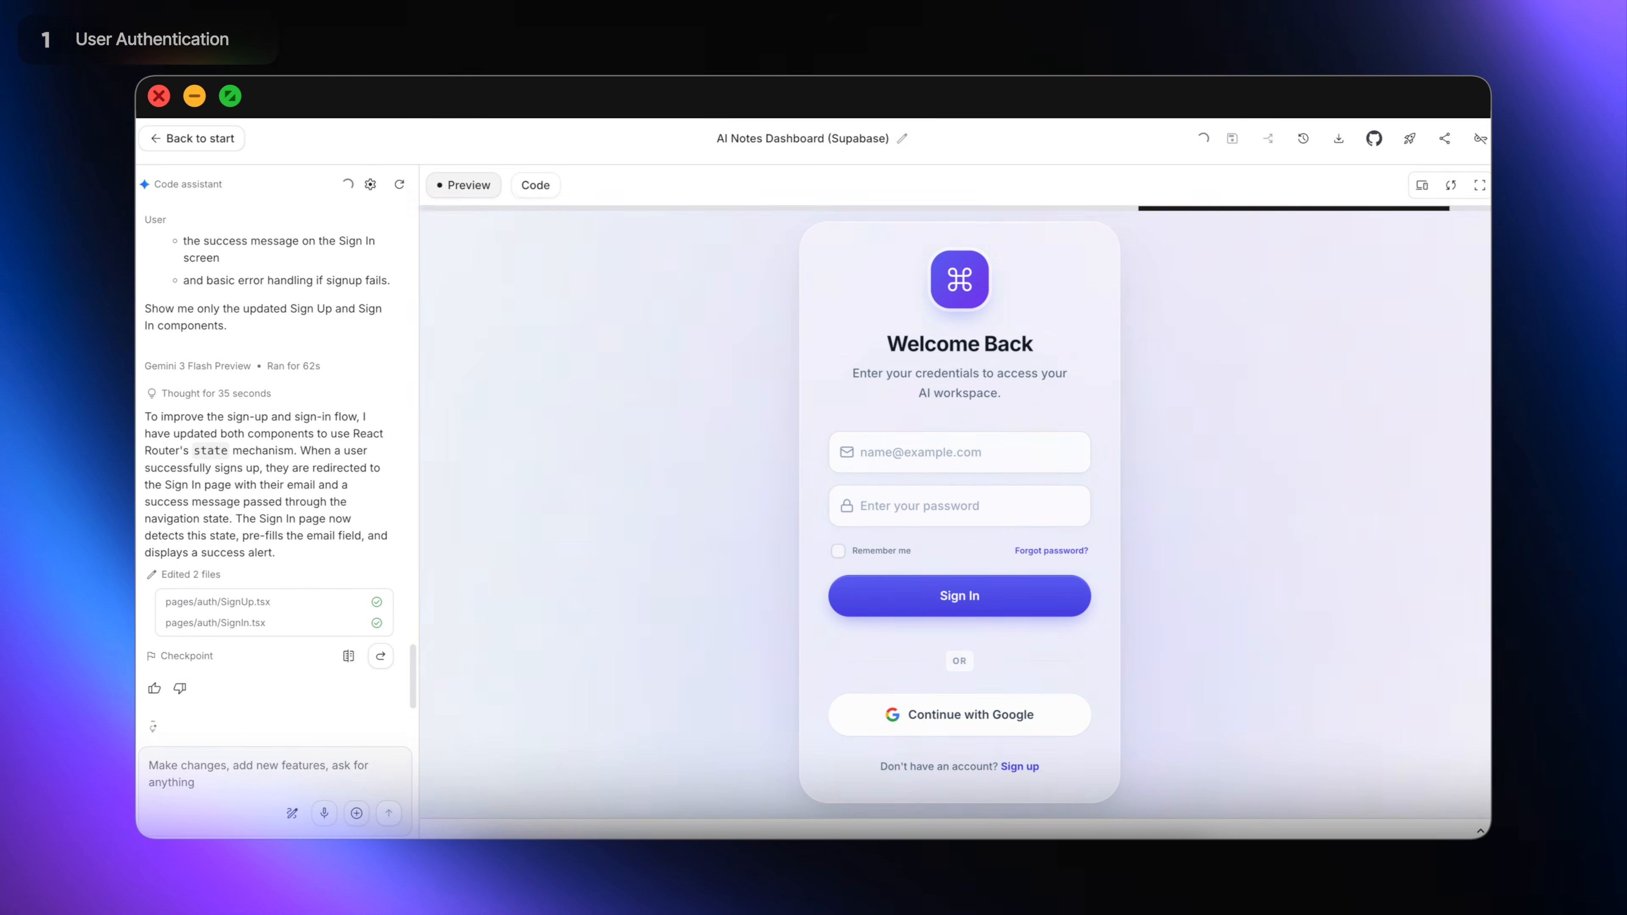
In the expanded preview, submit another test user's name, email and password.
click(1479, 185)
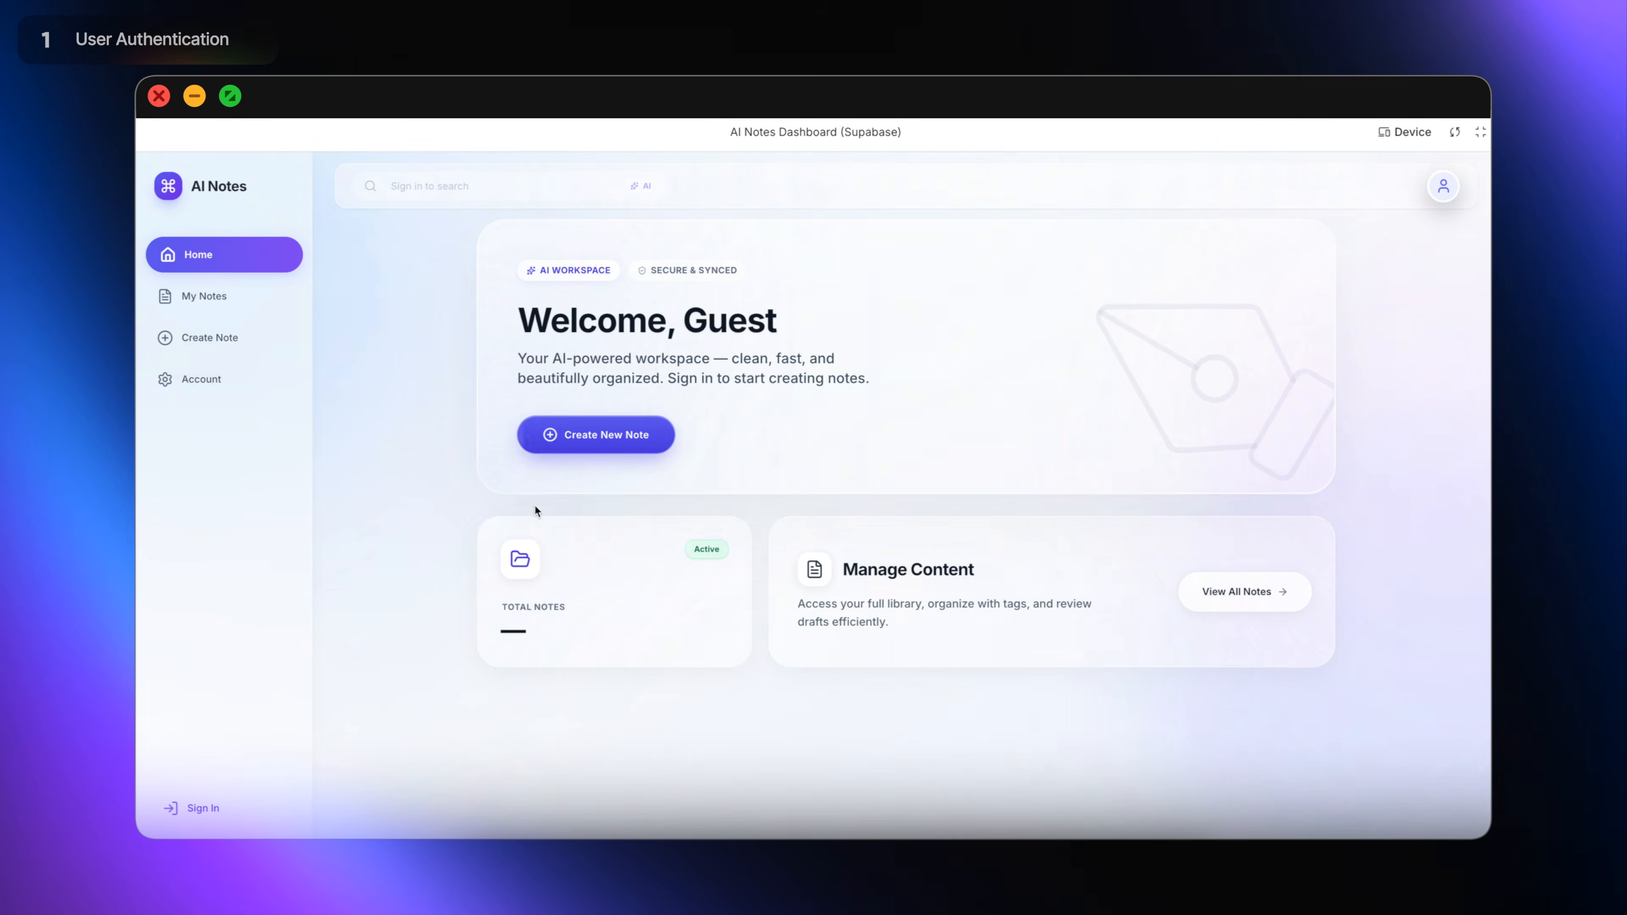
click(634, 432)
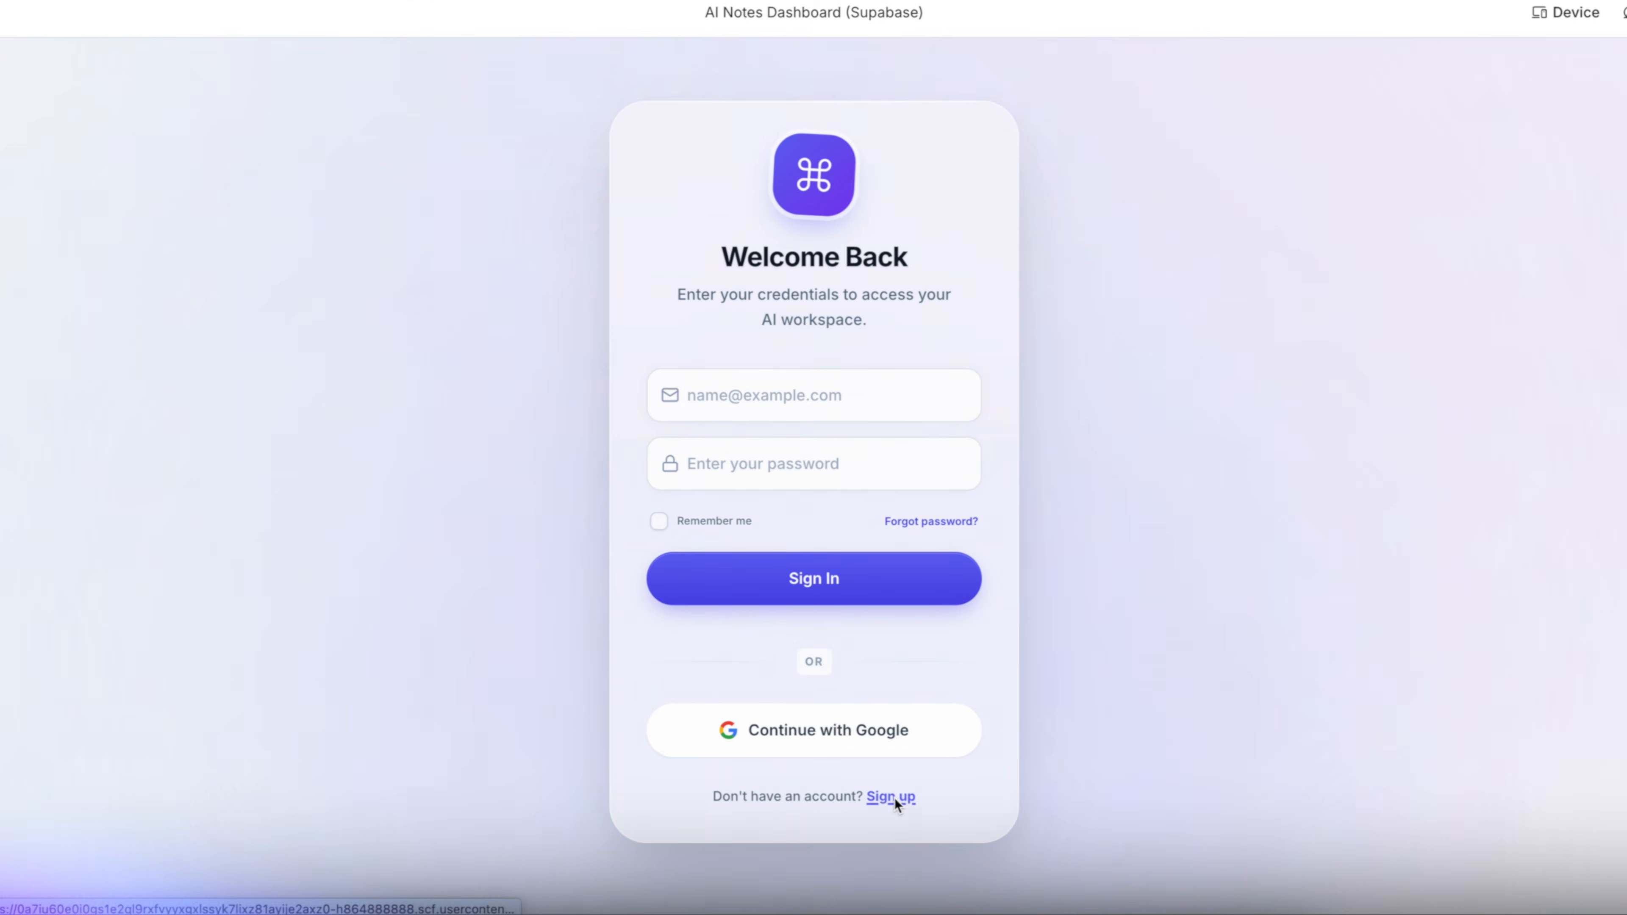
click(895, 795)
key(Tab)
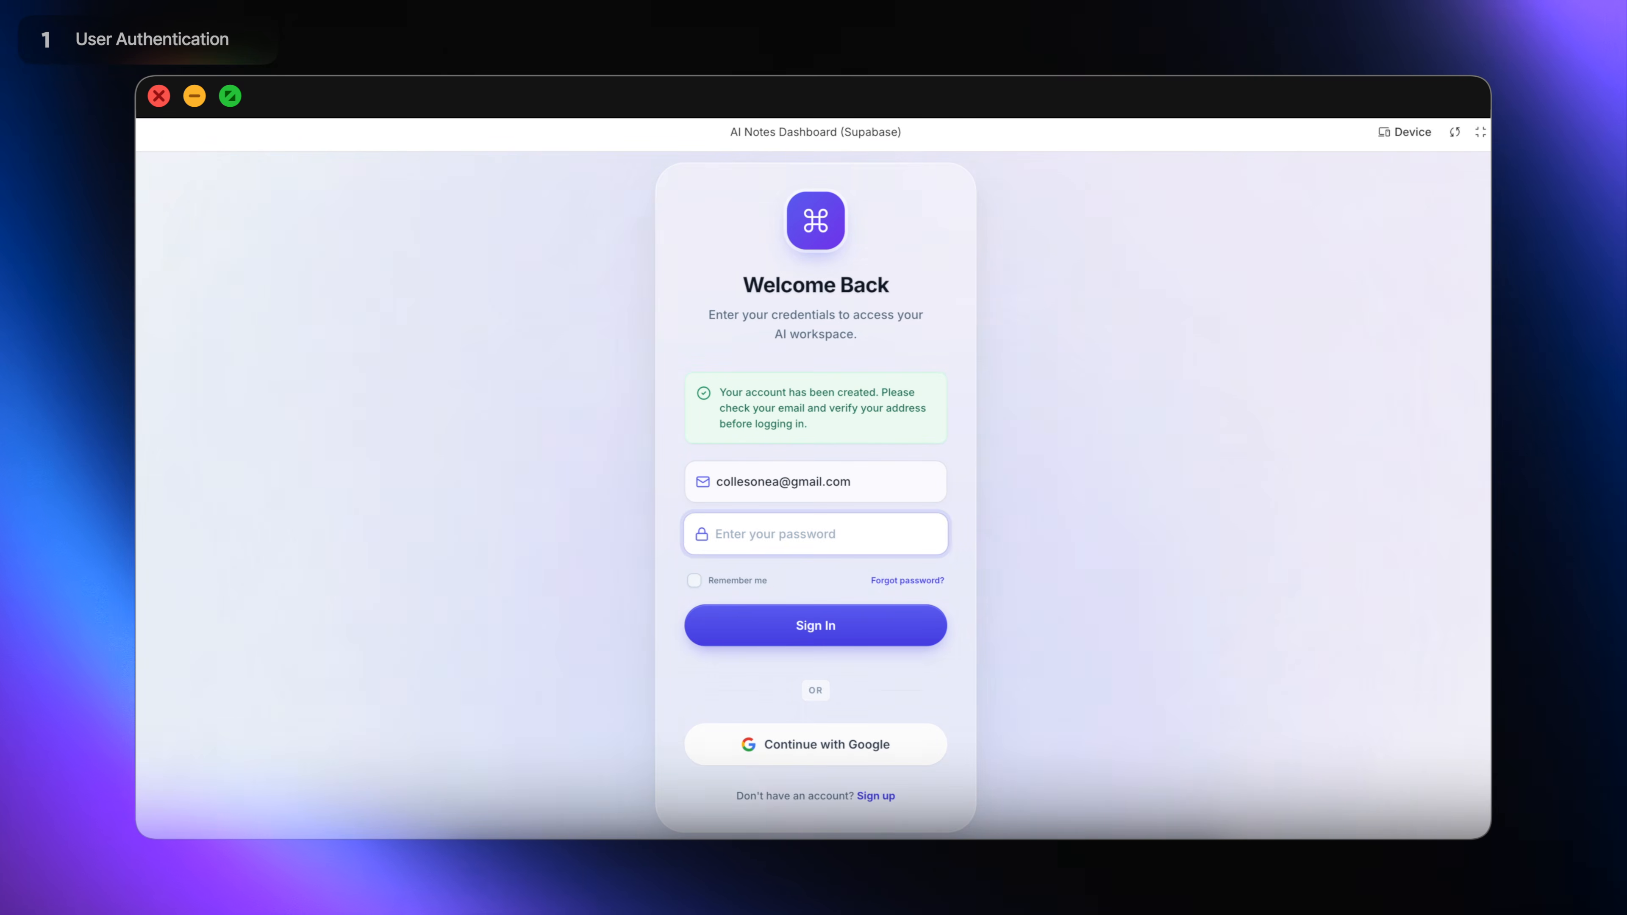
text(••••••••••••)
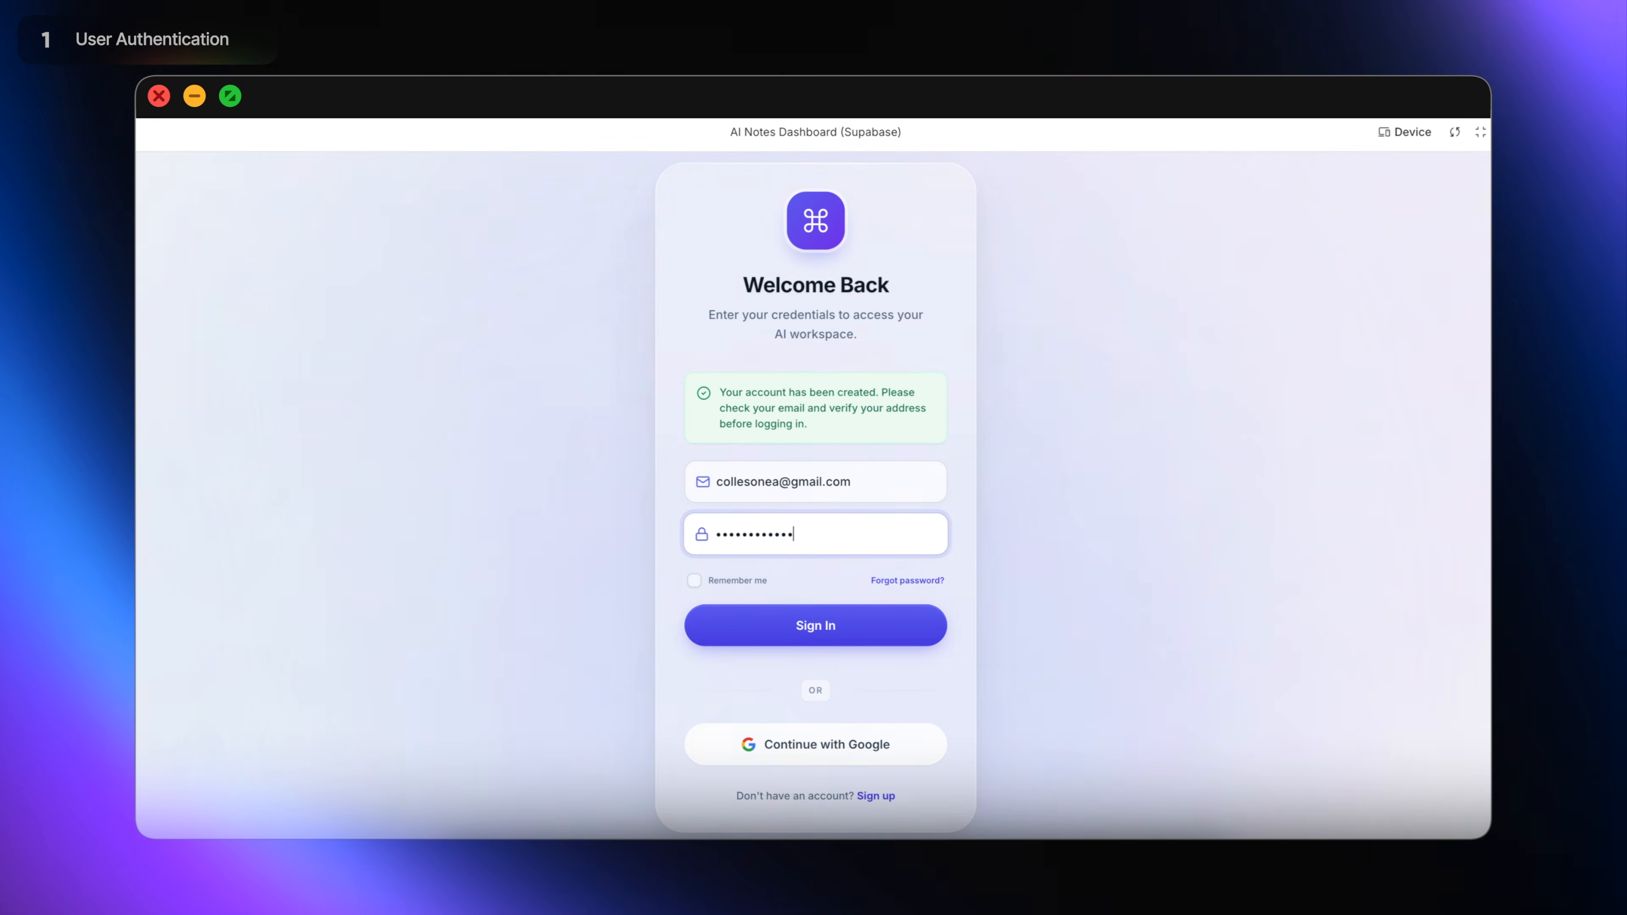
key(Return)
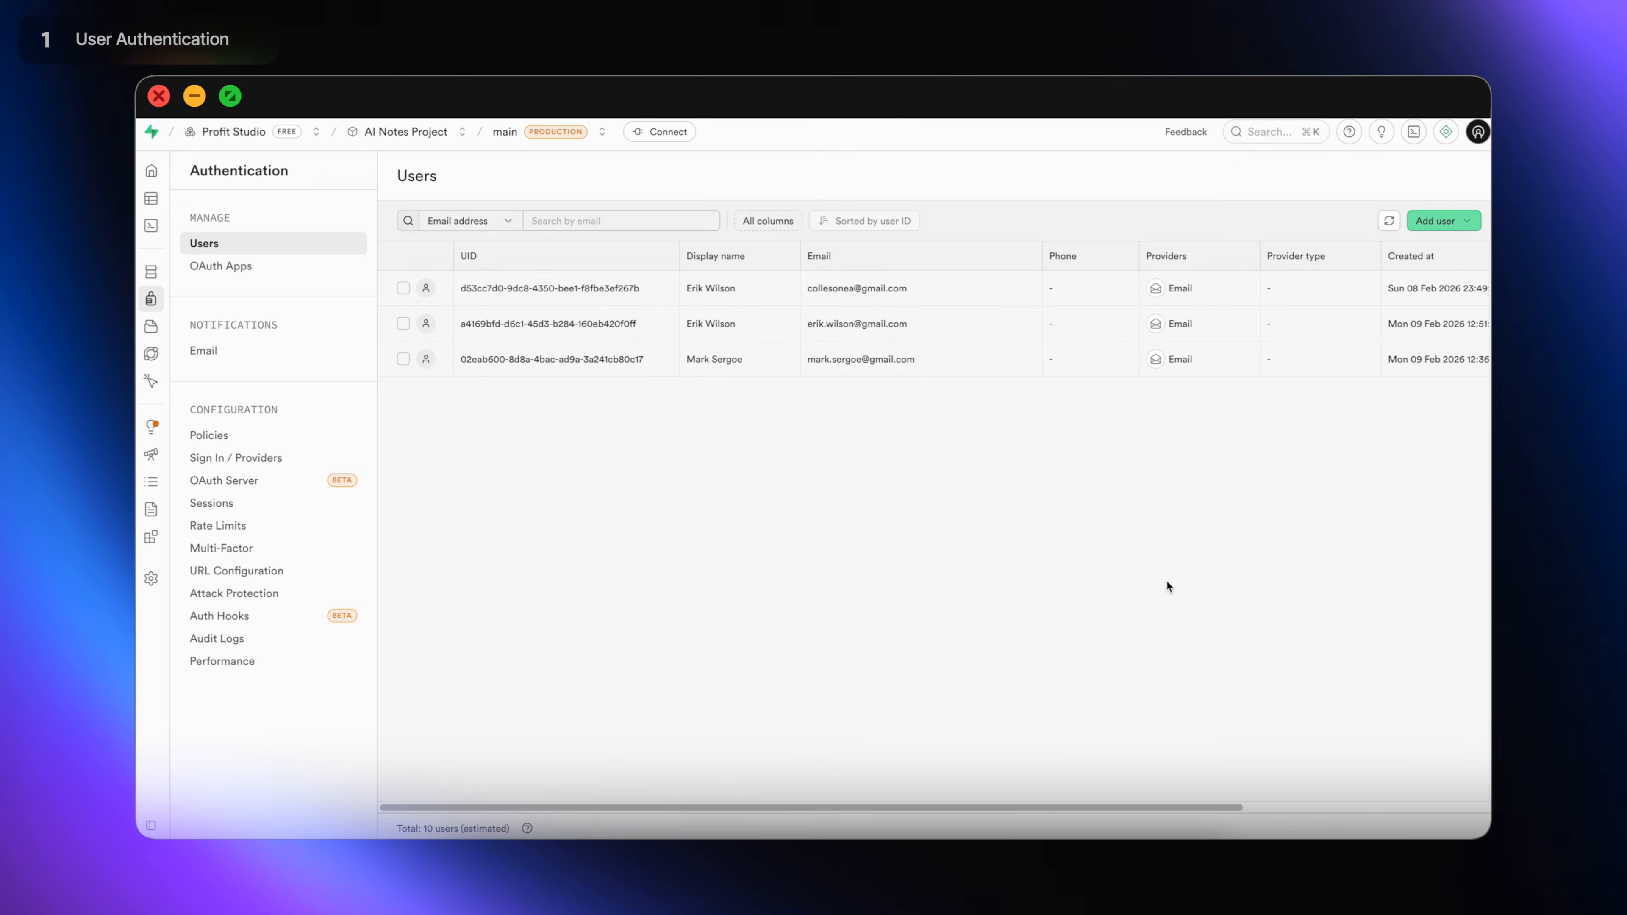
mouse_move(142, 199)
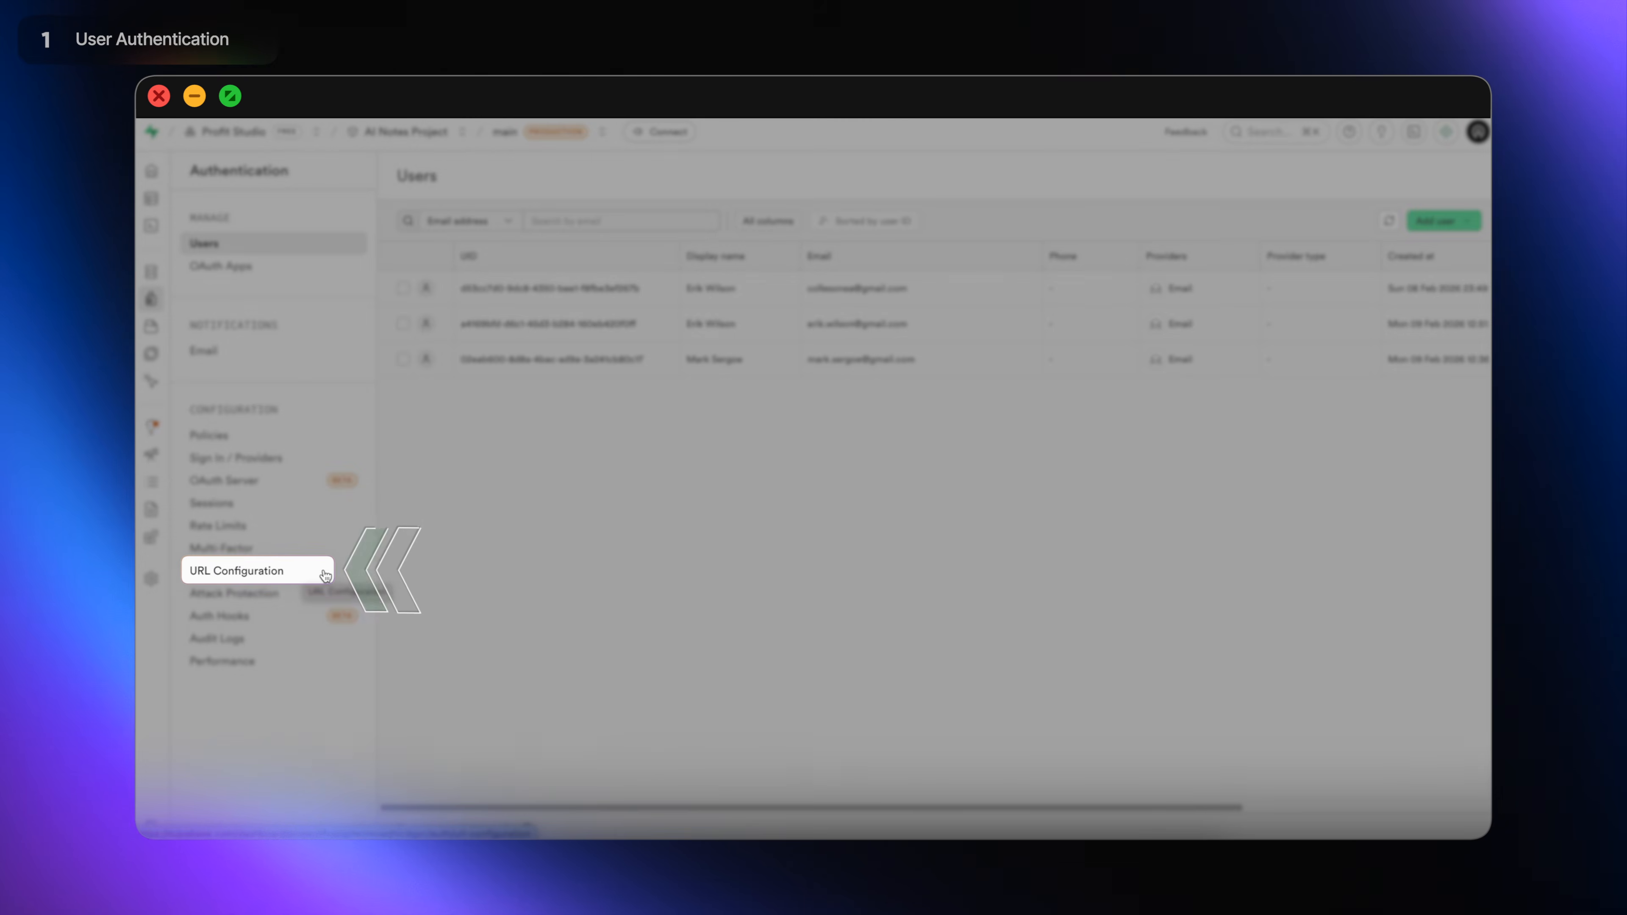
click(326, 573)
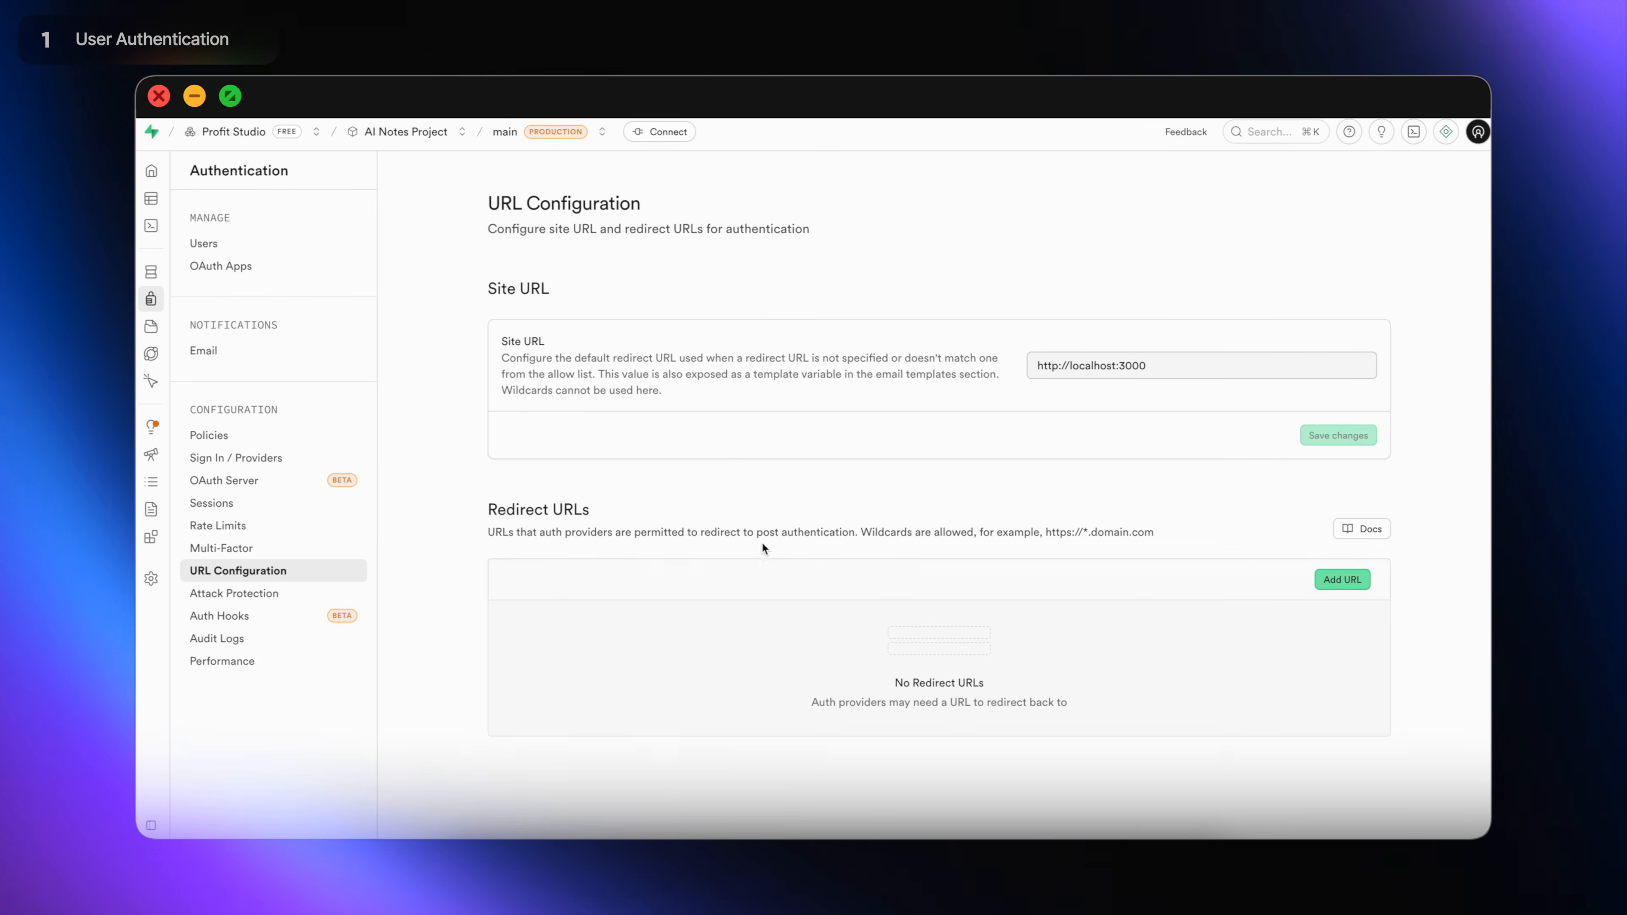
drag(1180, 365, 1035, 365)
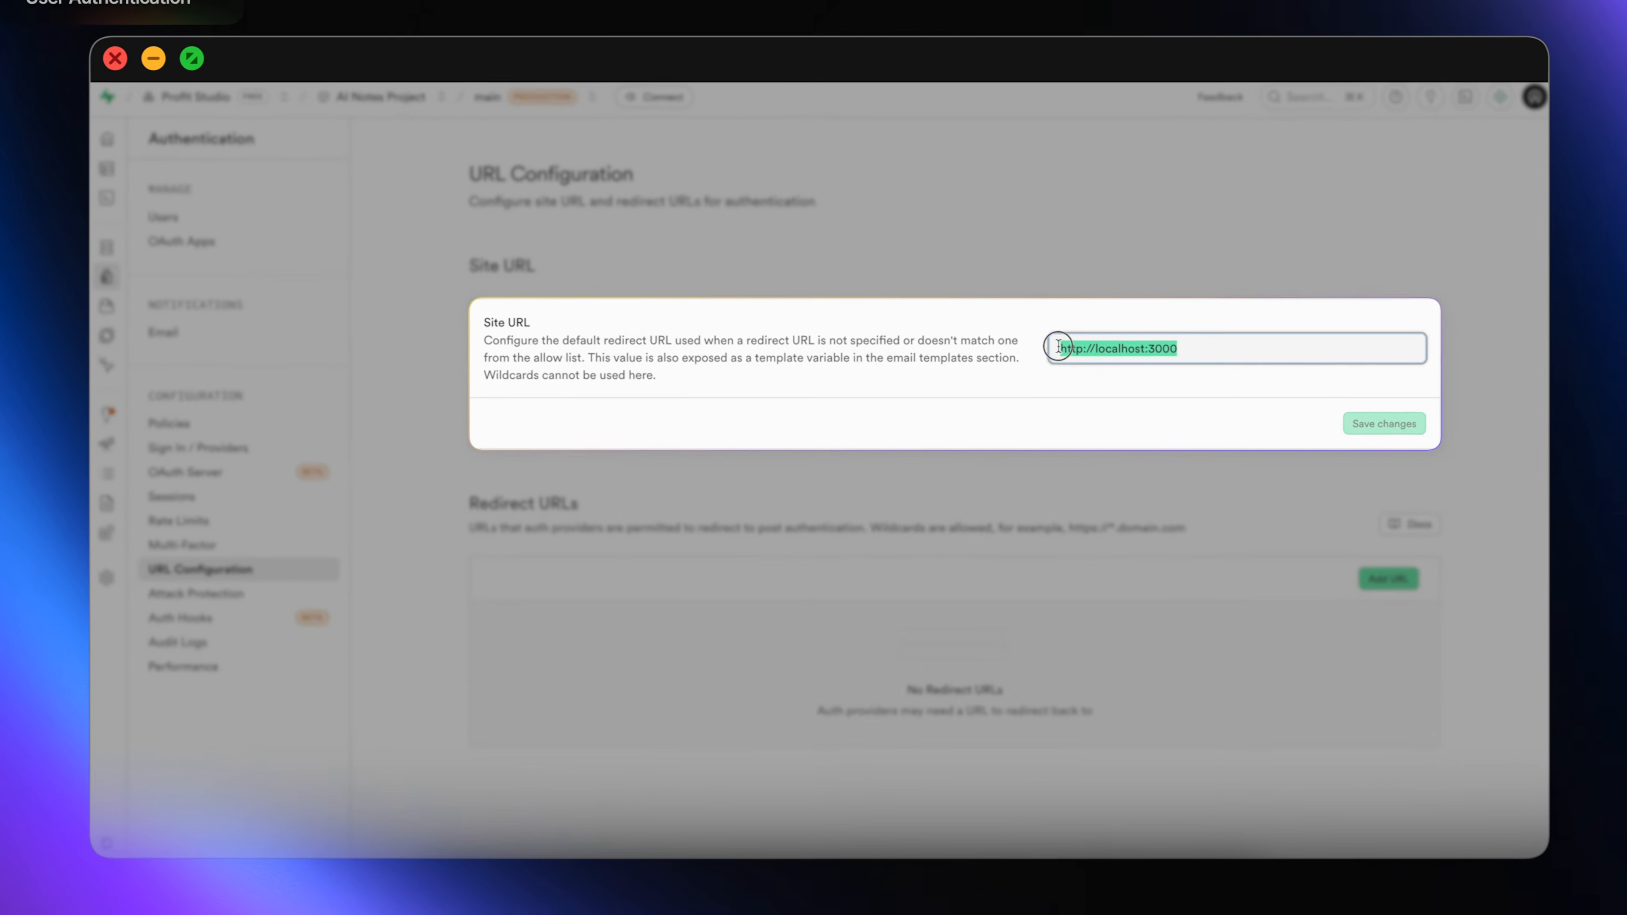
key(BackSpace)
text(https://www.vloma.com)
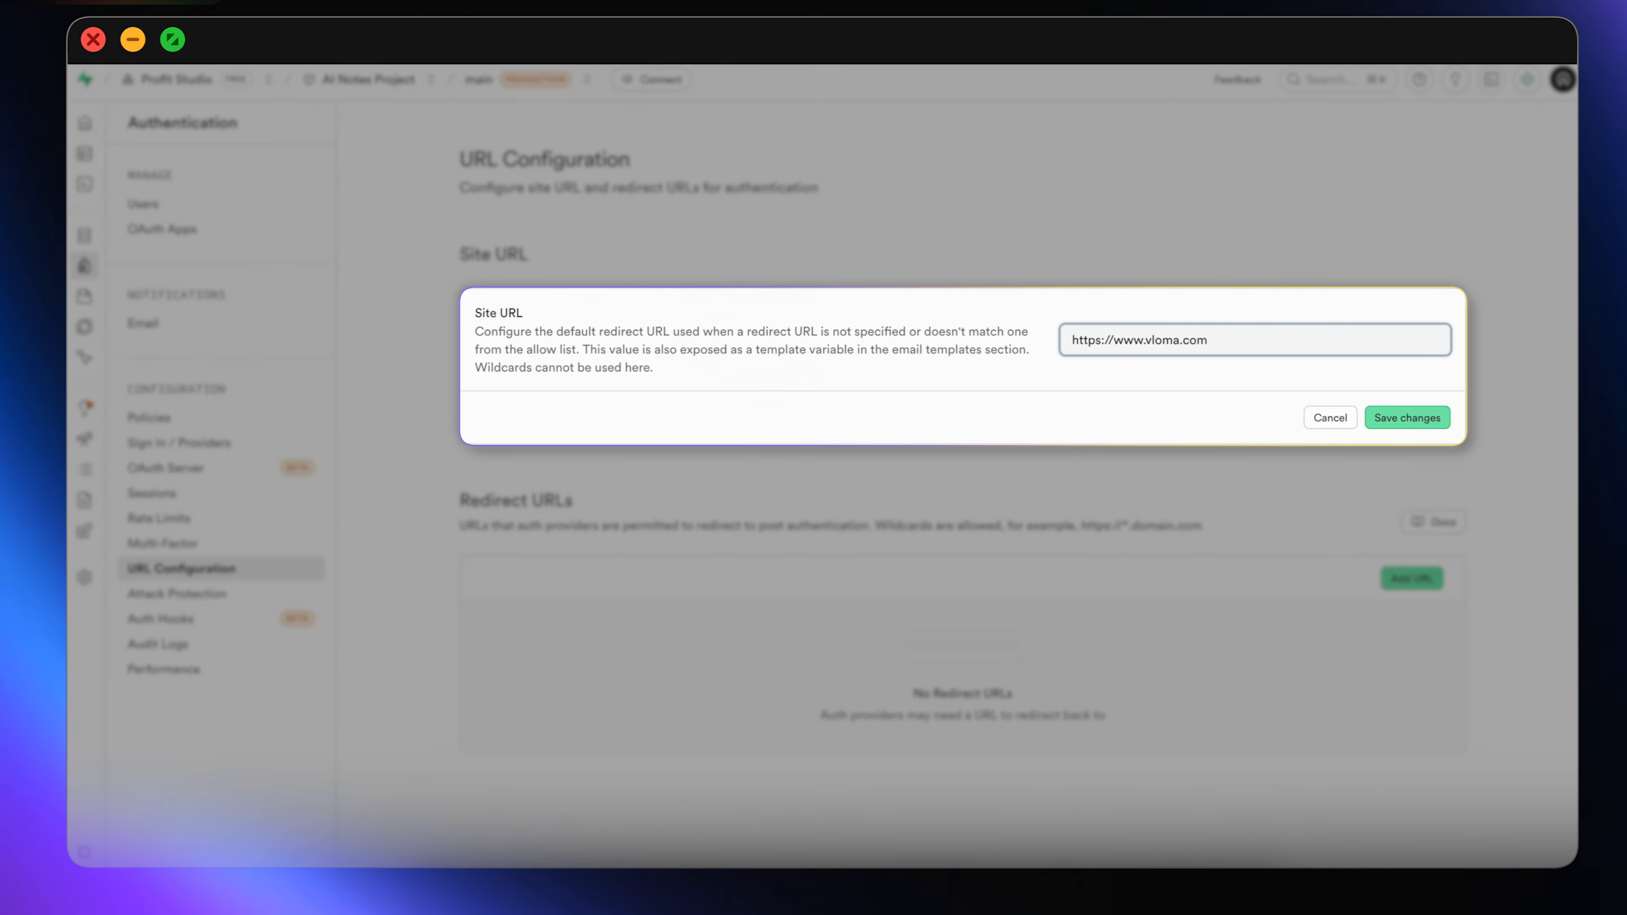
click(1441, 416)
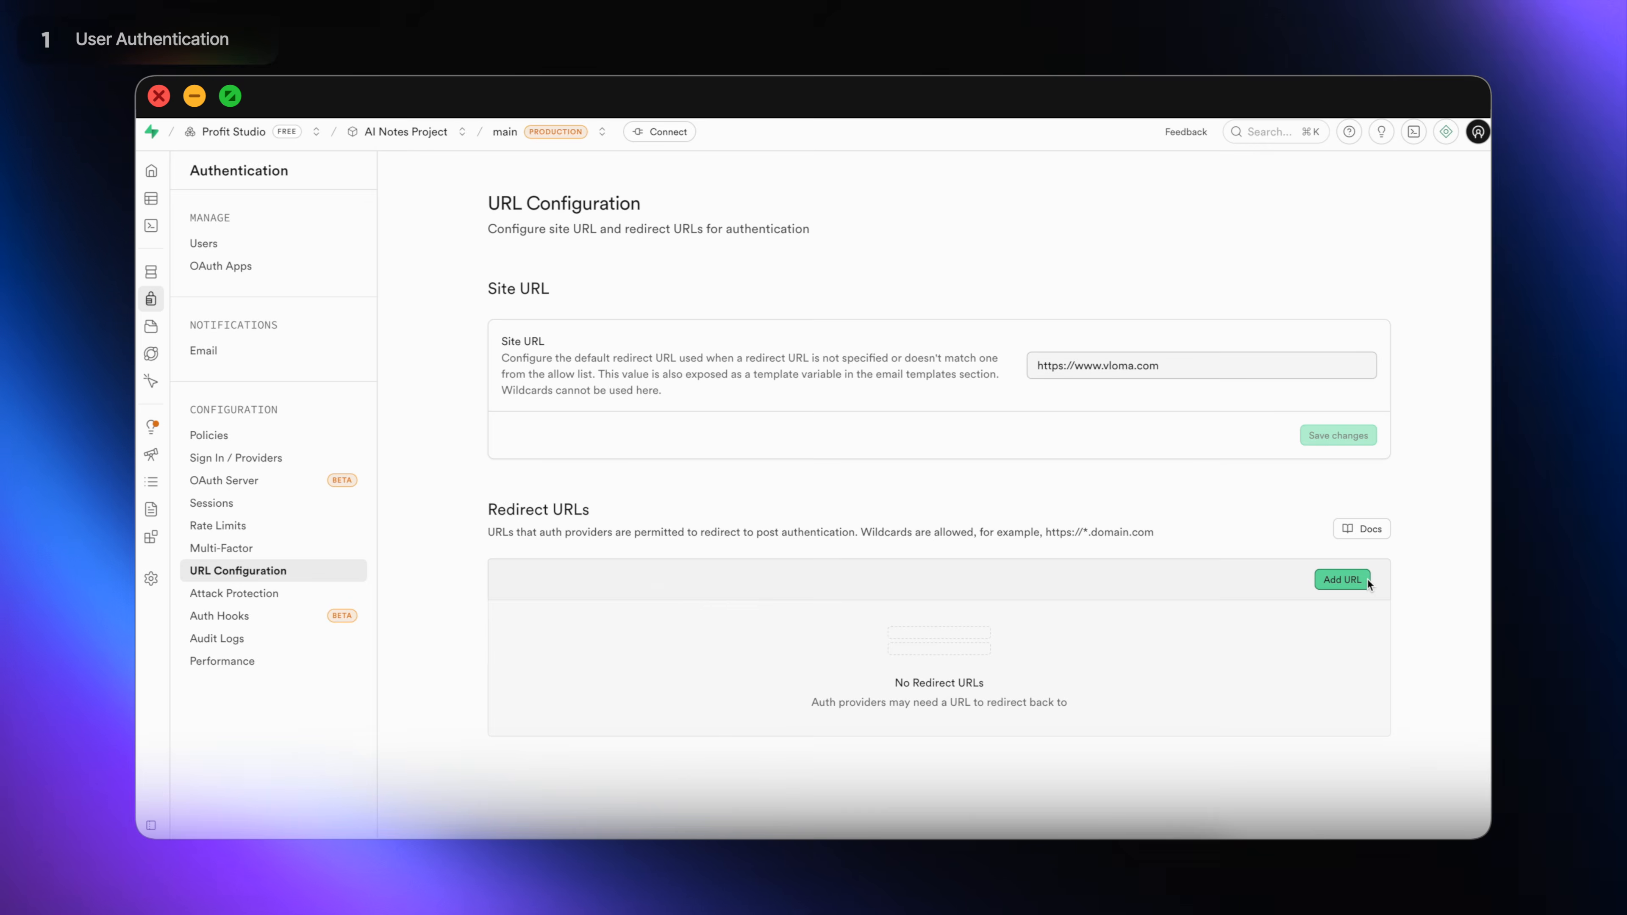
click(1342, 580)
click(780, 486)
text(https://www.vloma.com)
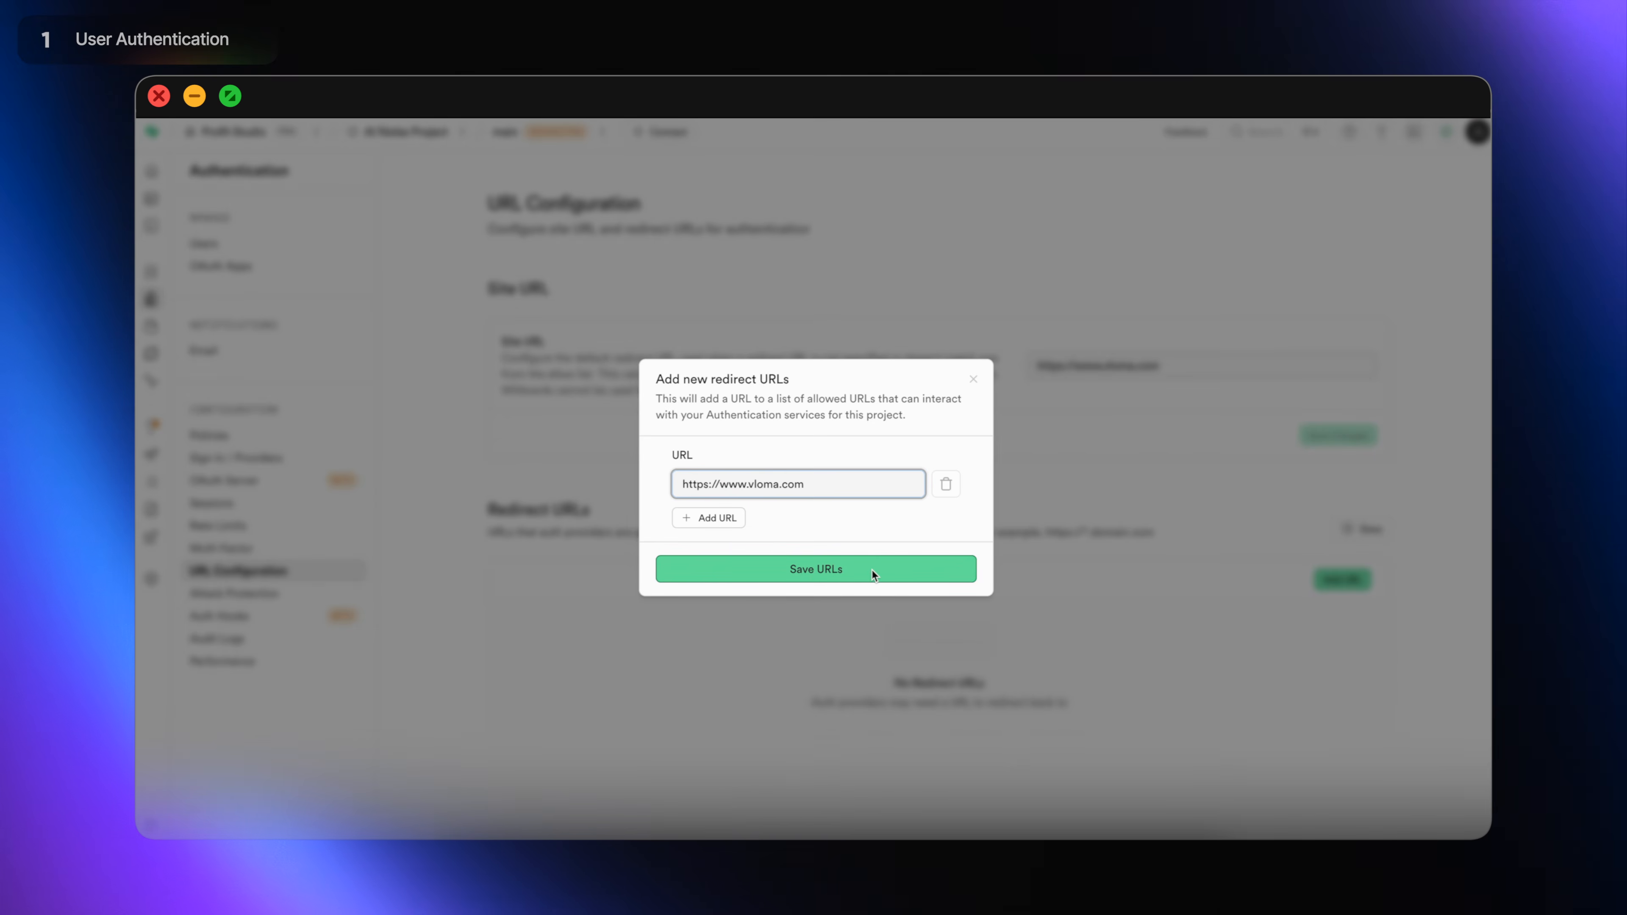
click(872, 570)
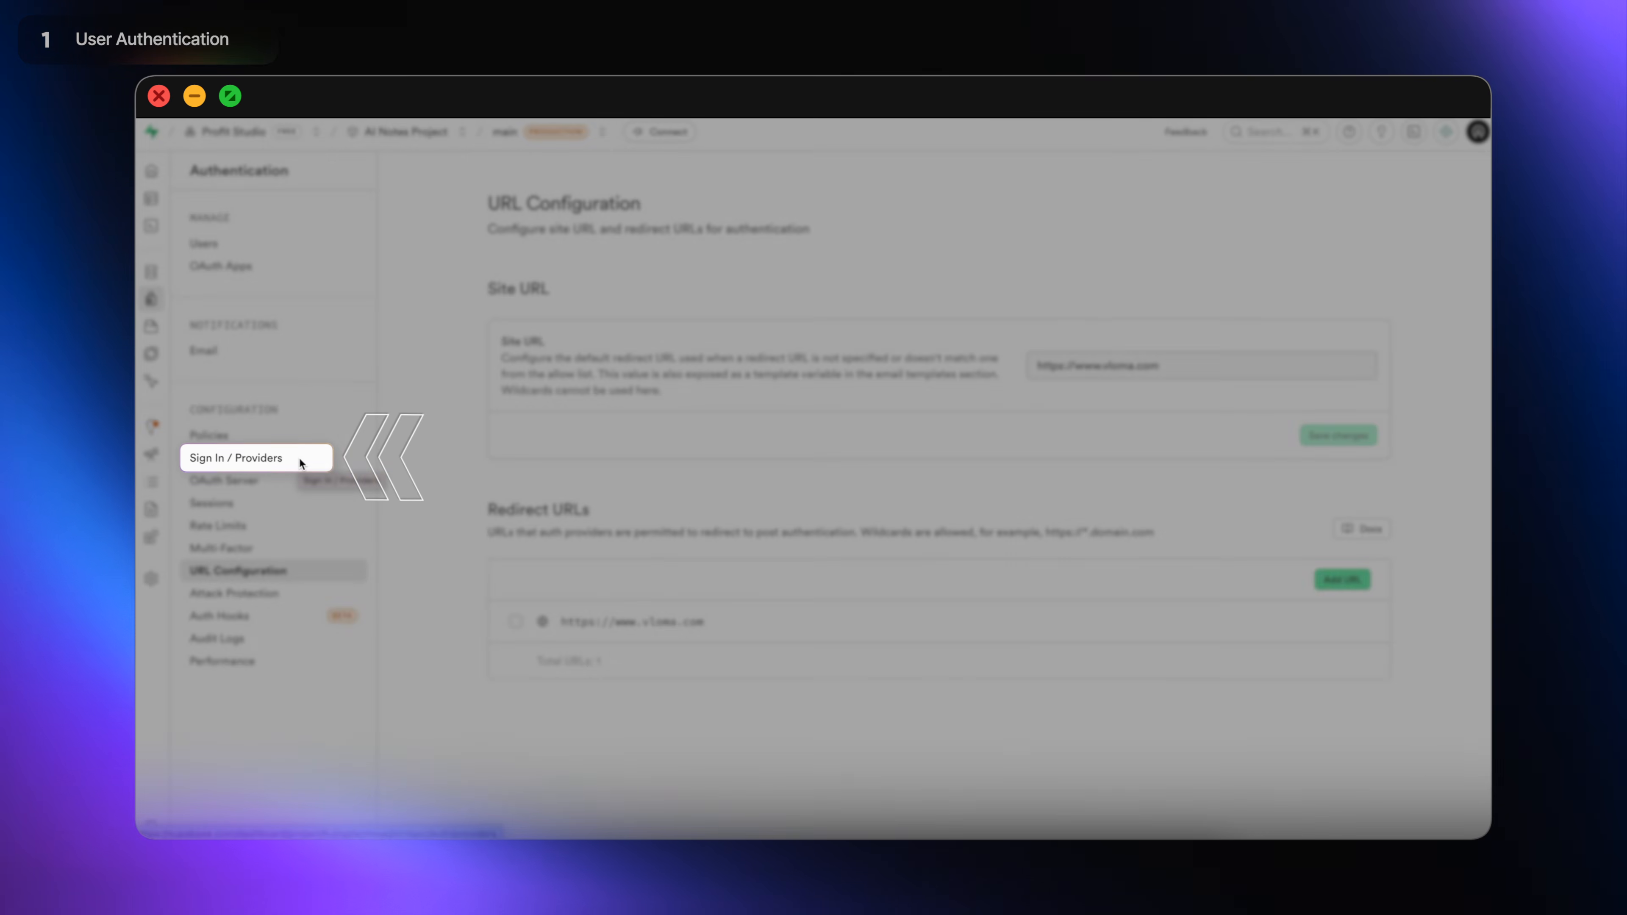
Open Sign In / Providers and select the Google provider from the list.
click(299, 456)
scroll(1267, 637, down, 3)
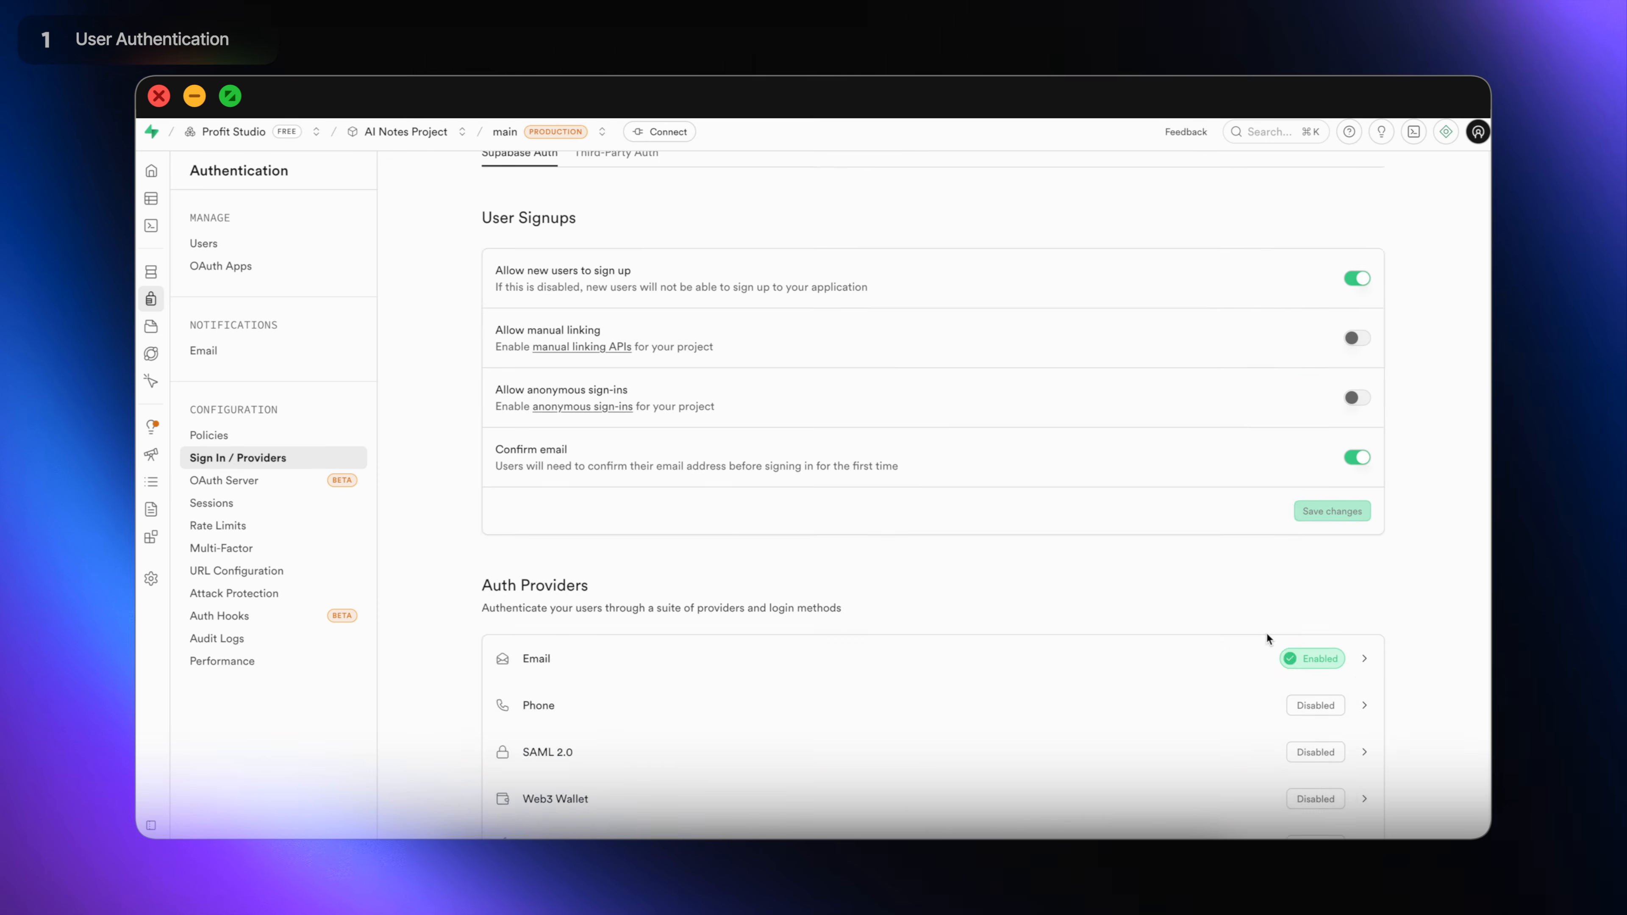
scroll(1267, 637, down, 10)
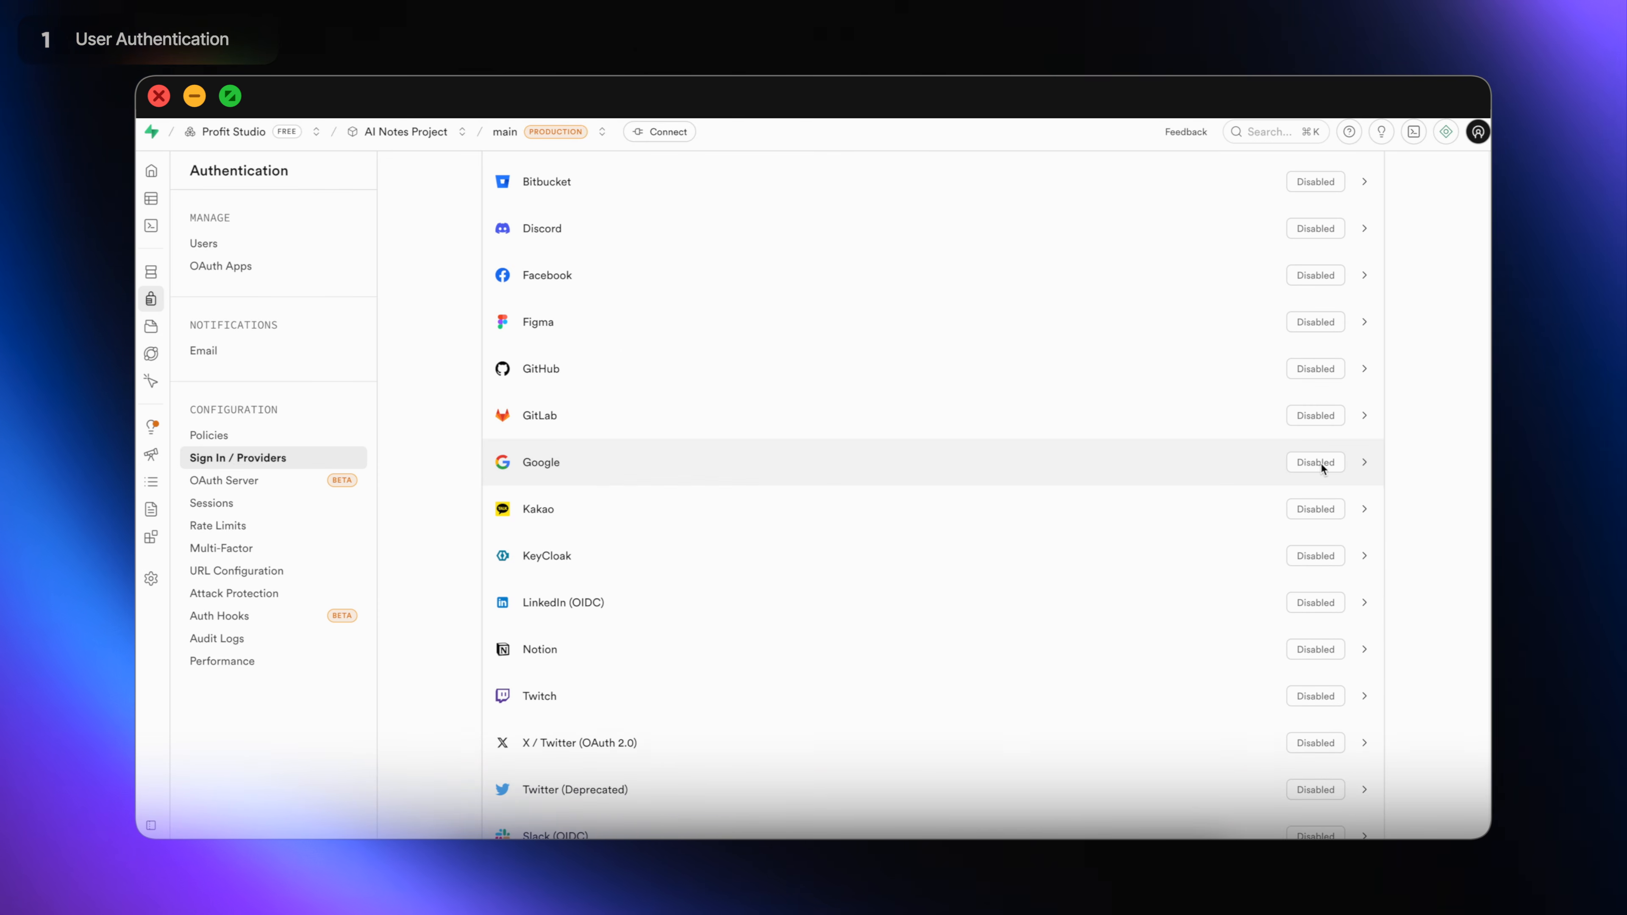
click(1366, 461)
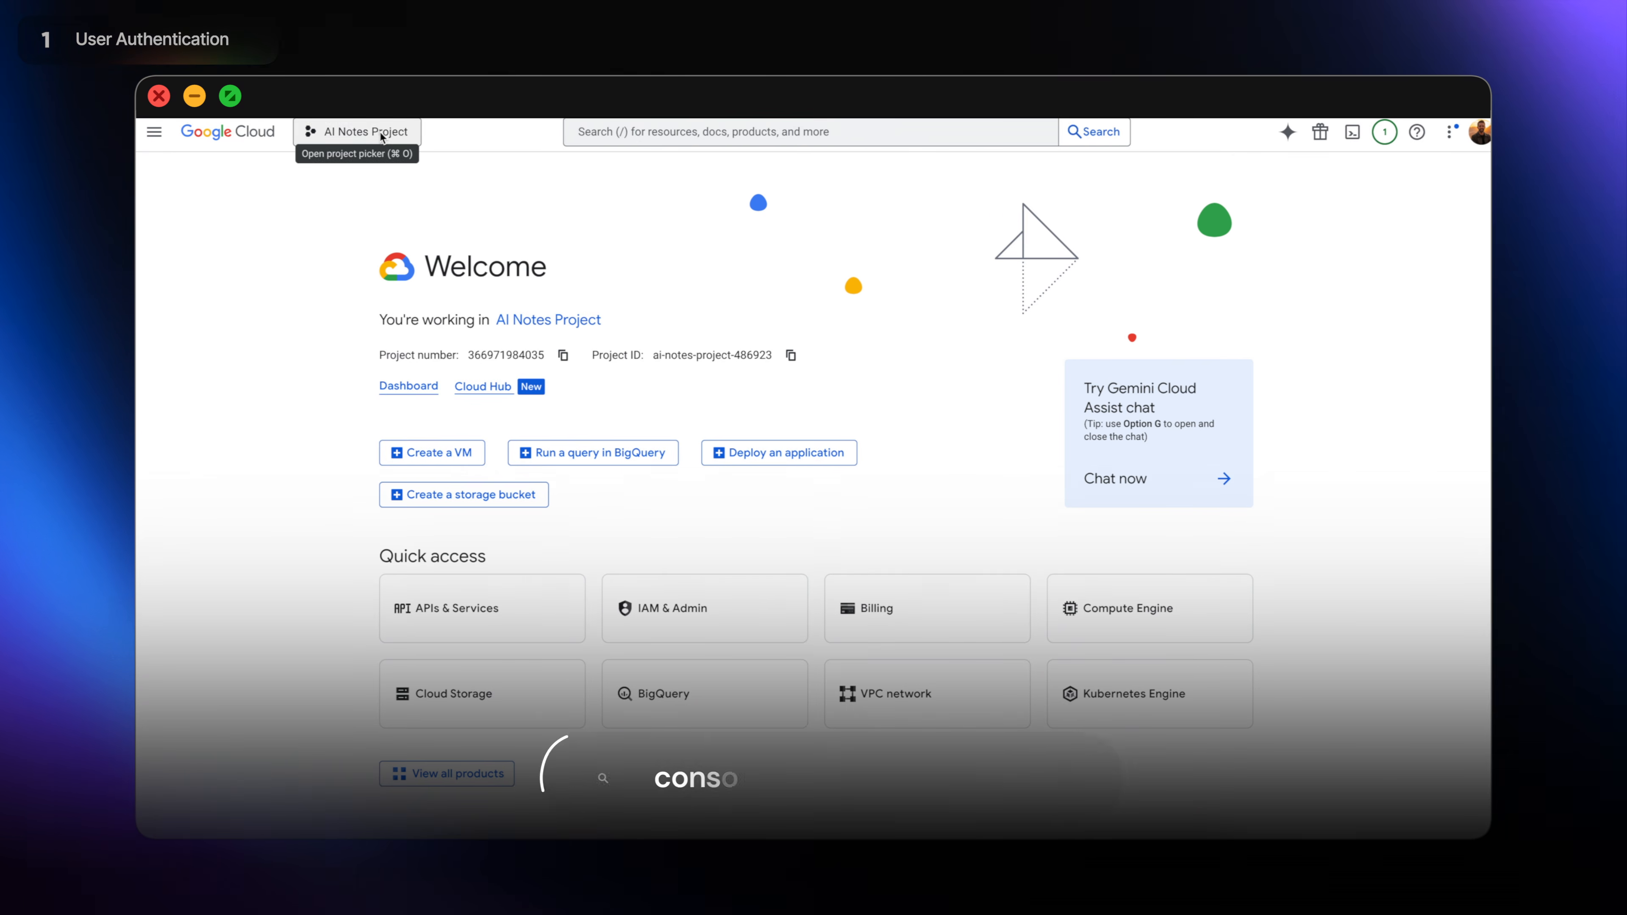
Create the 'AI Notes Project' cloud project and open its OAuth consent screen overview.
click(392, 140)
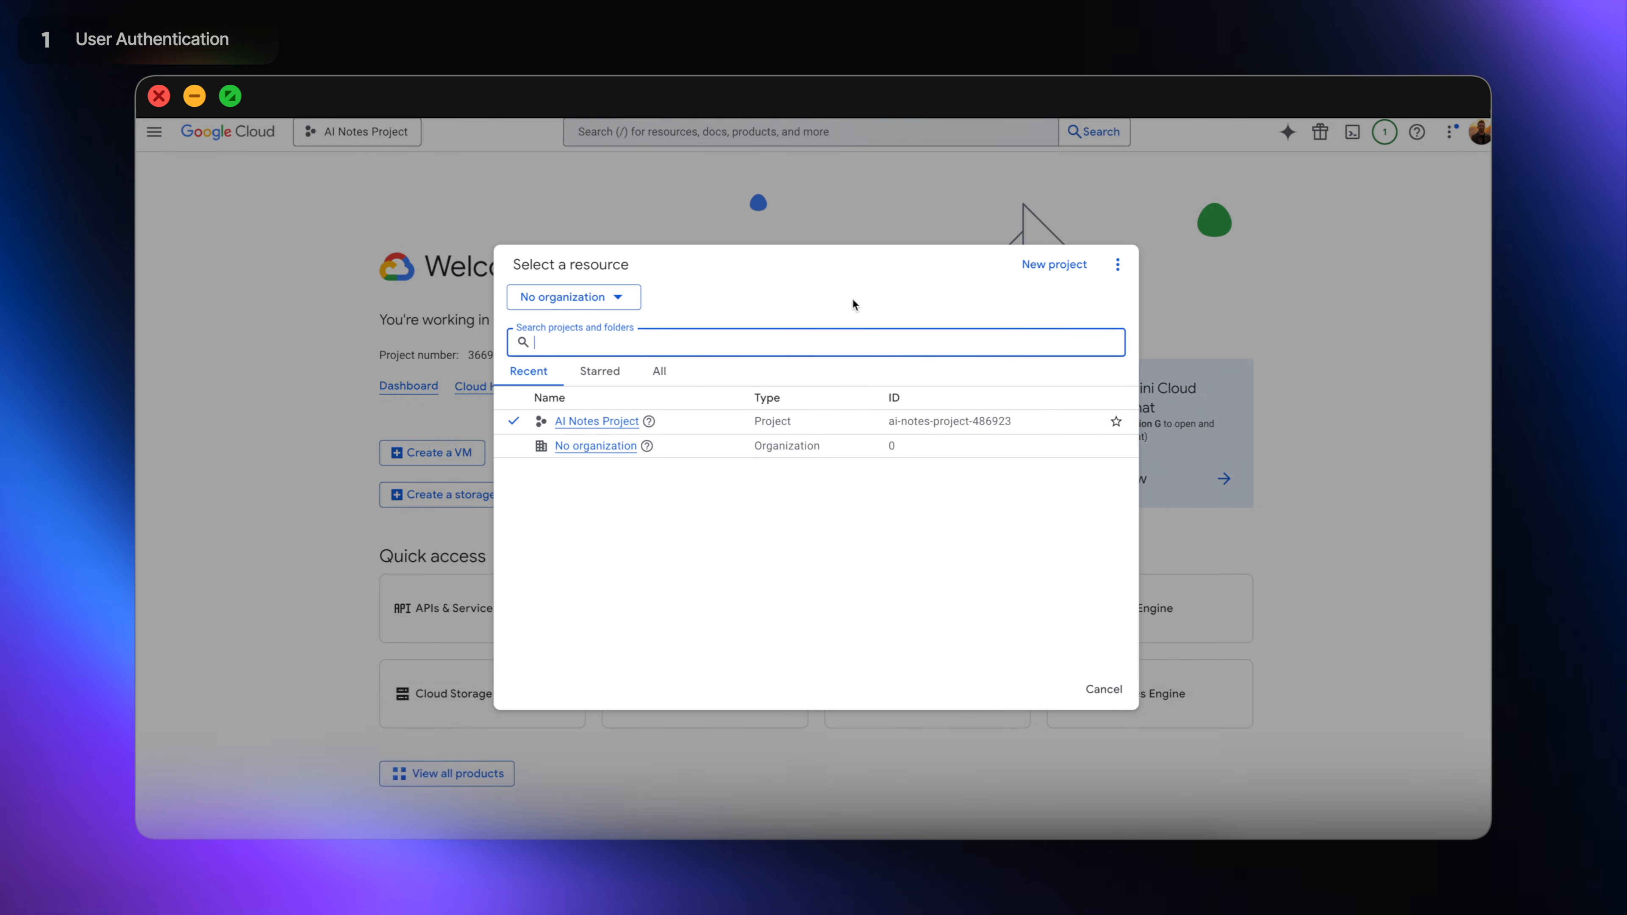
click(1083, 265)
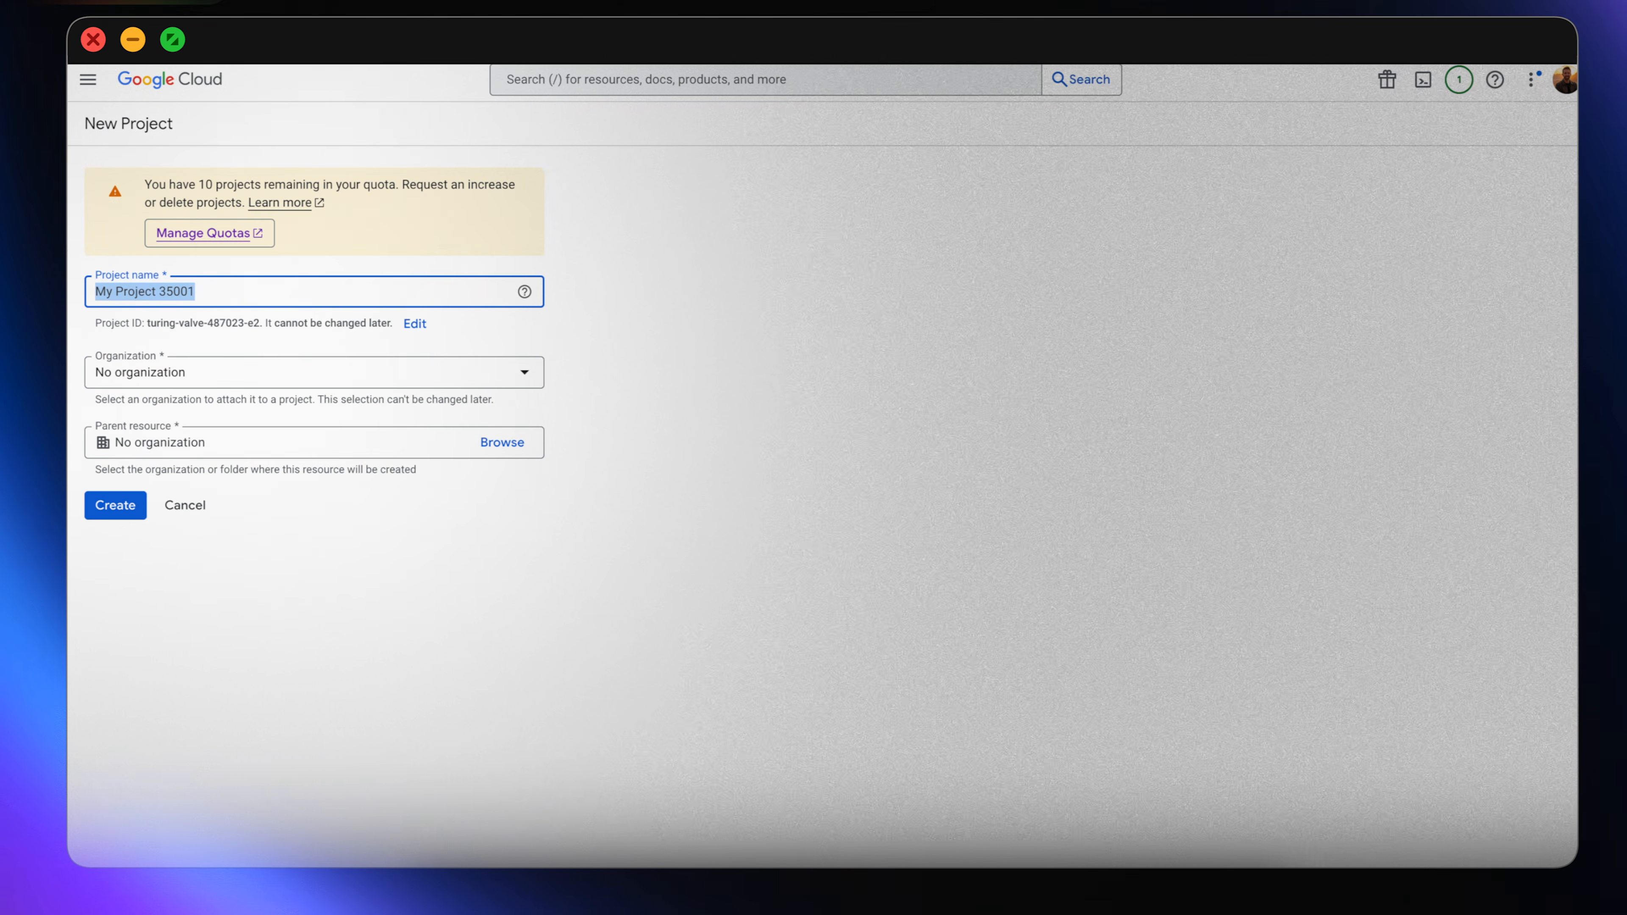
text(AI Notes Project)
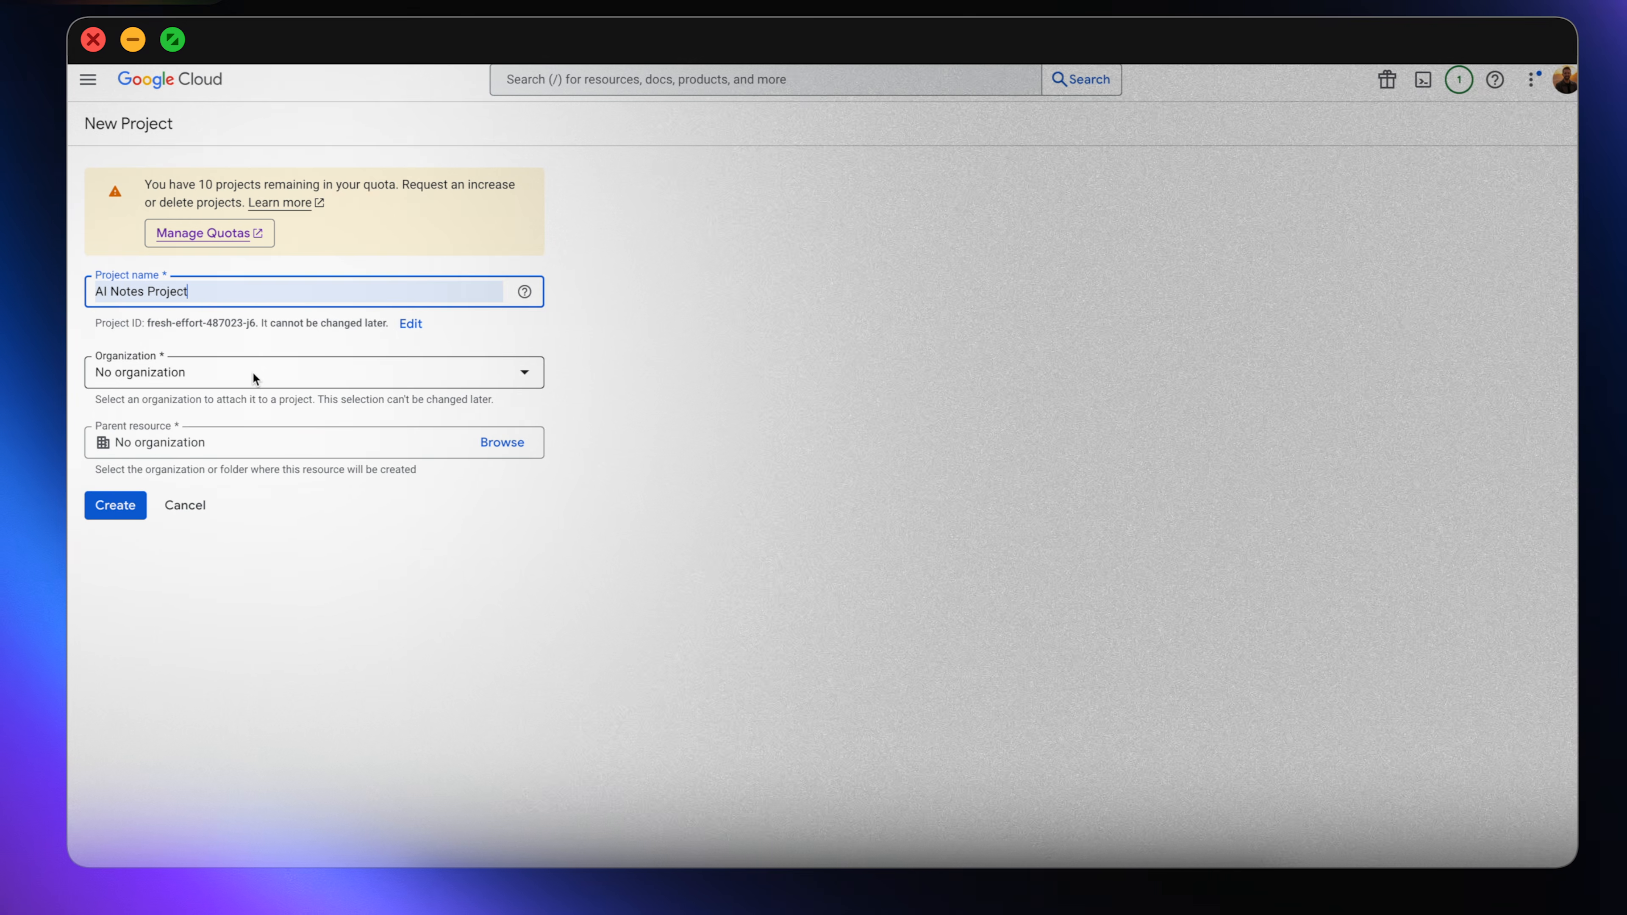
key(Tab)
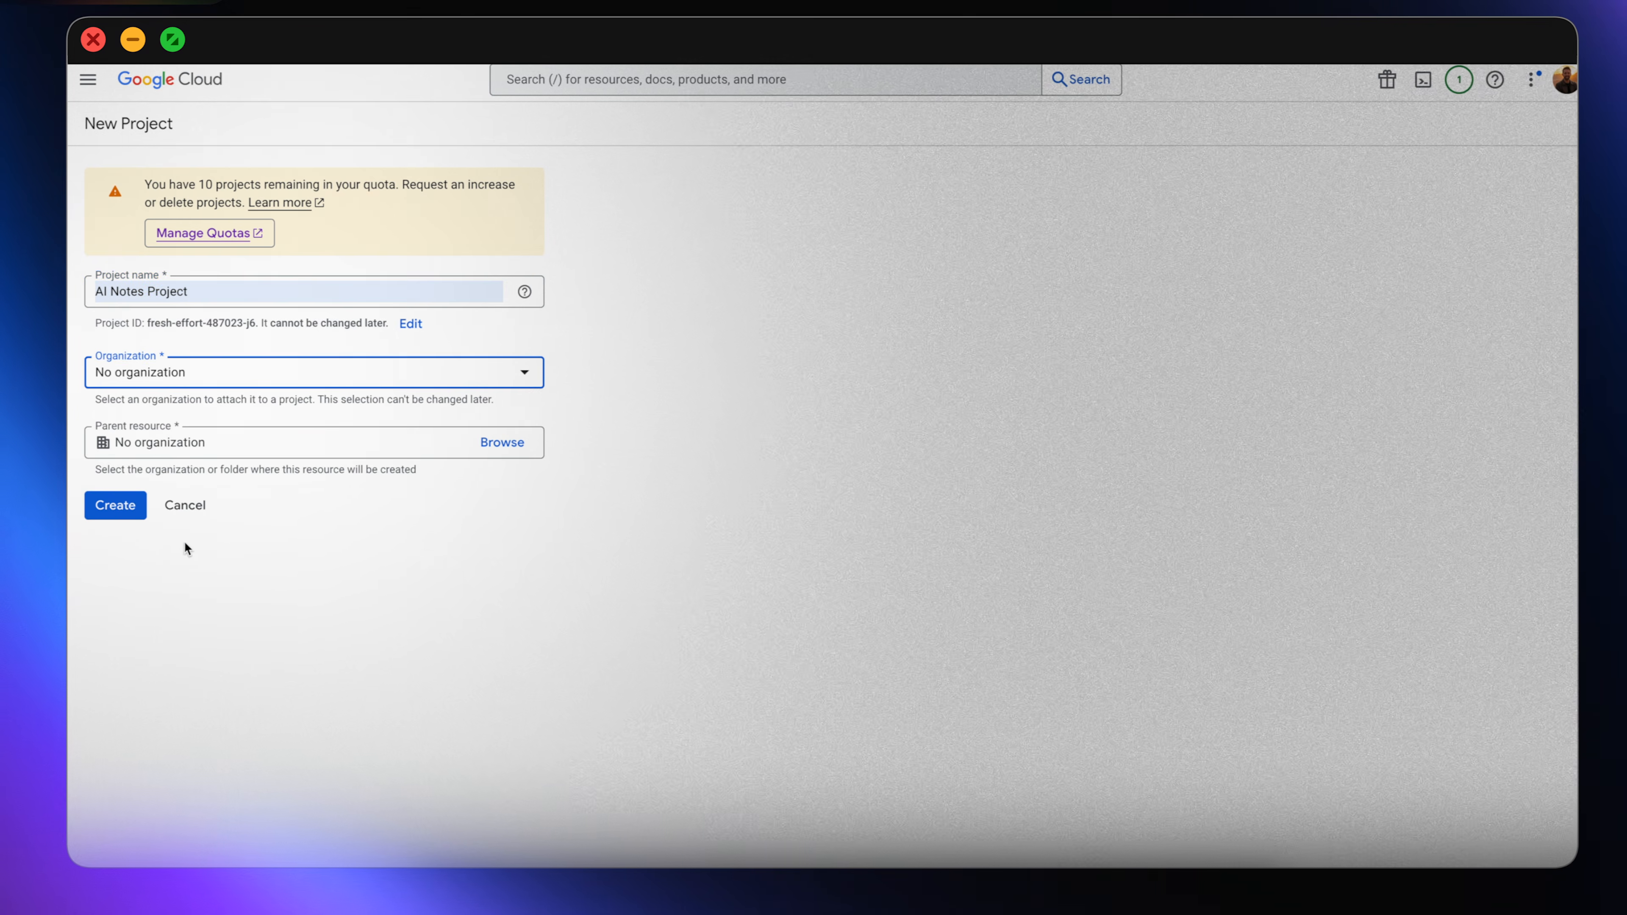
click(141, 506)
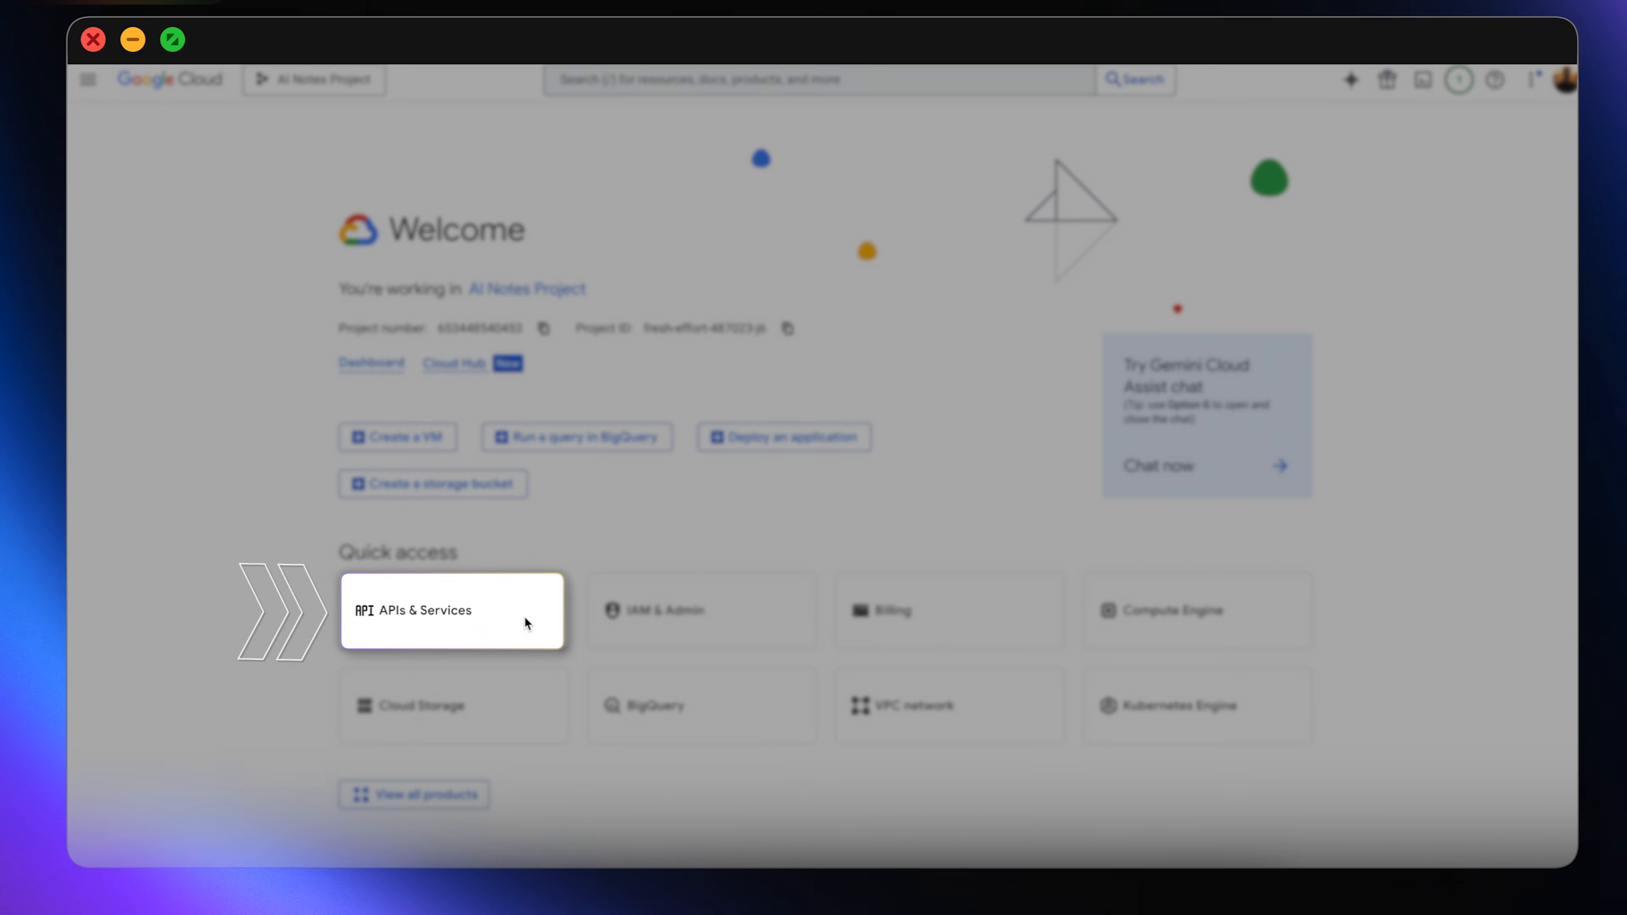
click(524, 616)
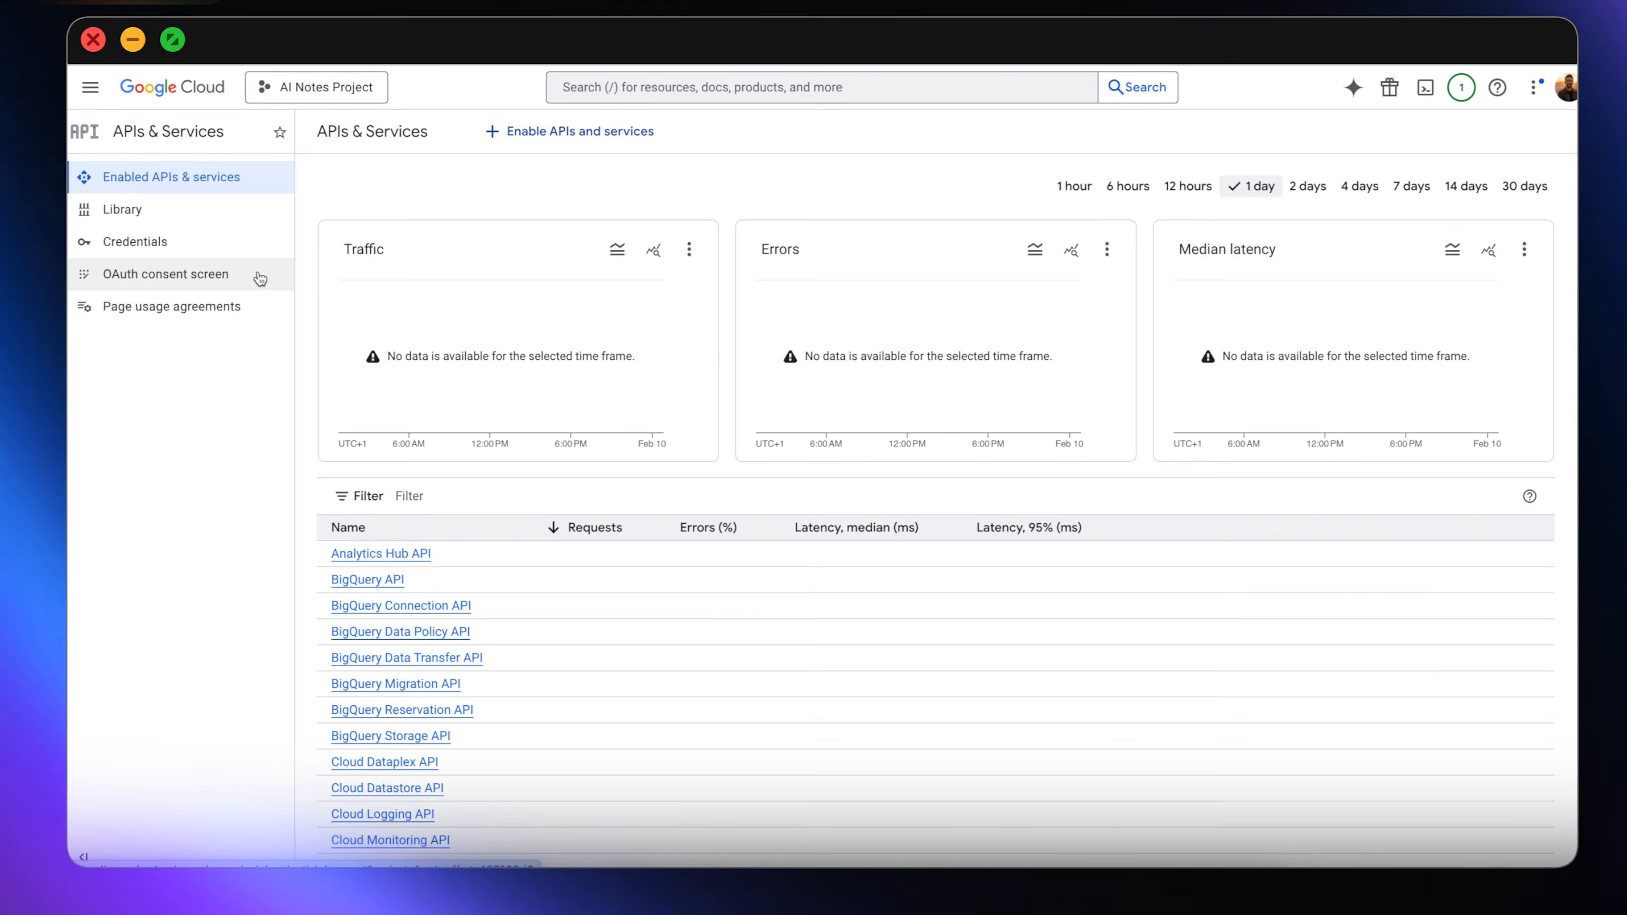
click(259, 277)
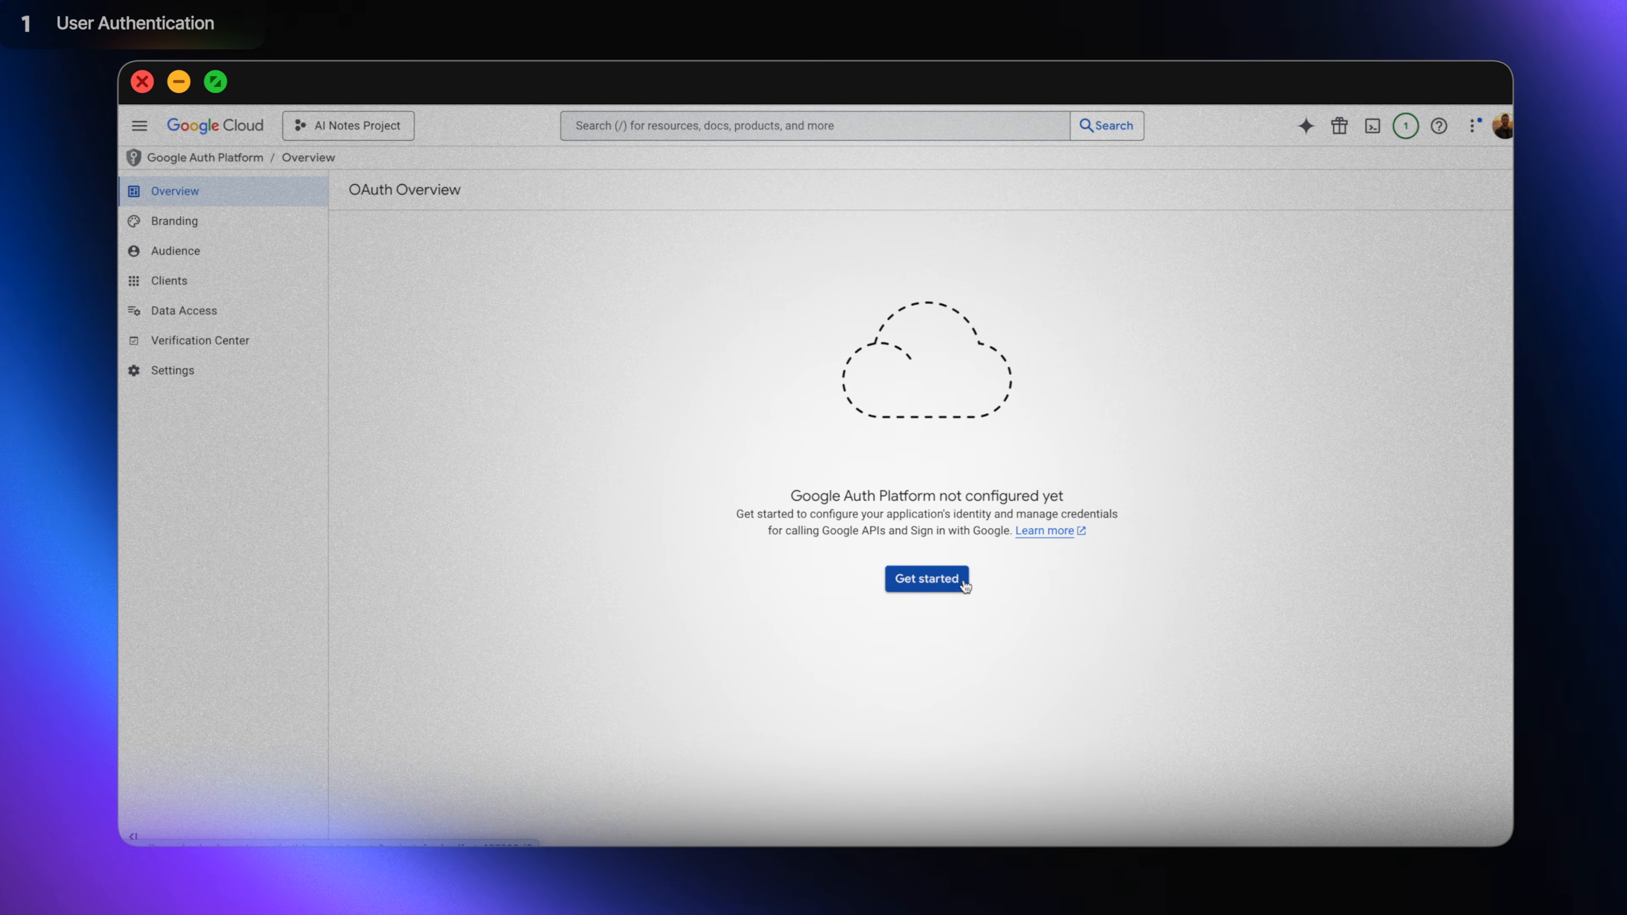
Start Google Auth Platform setup with the app name and the account's support email.
click(963, 583)
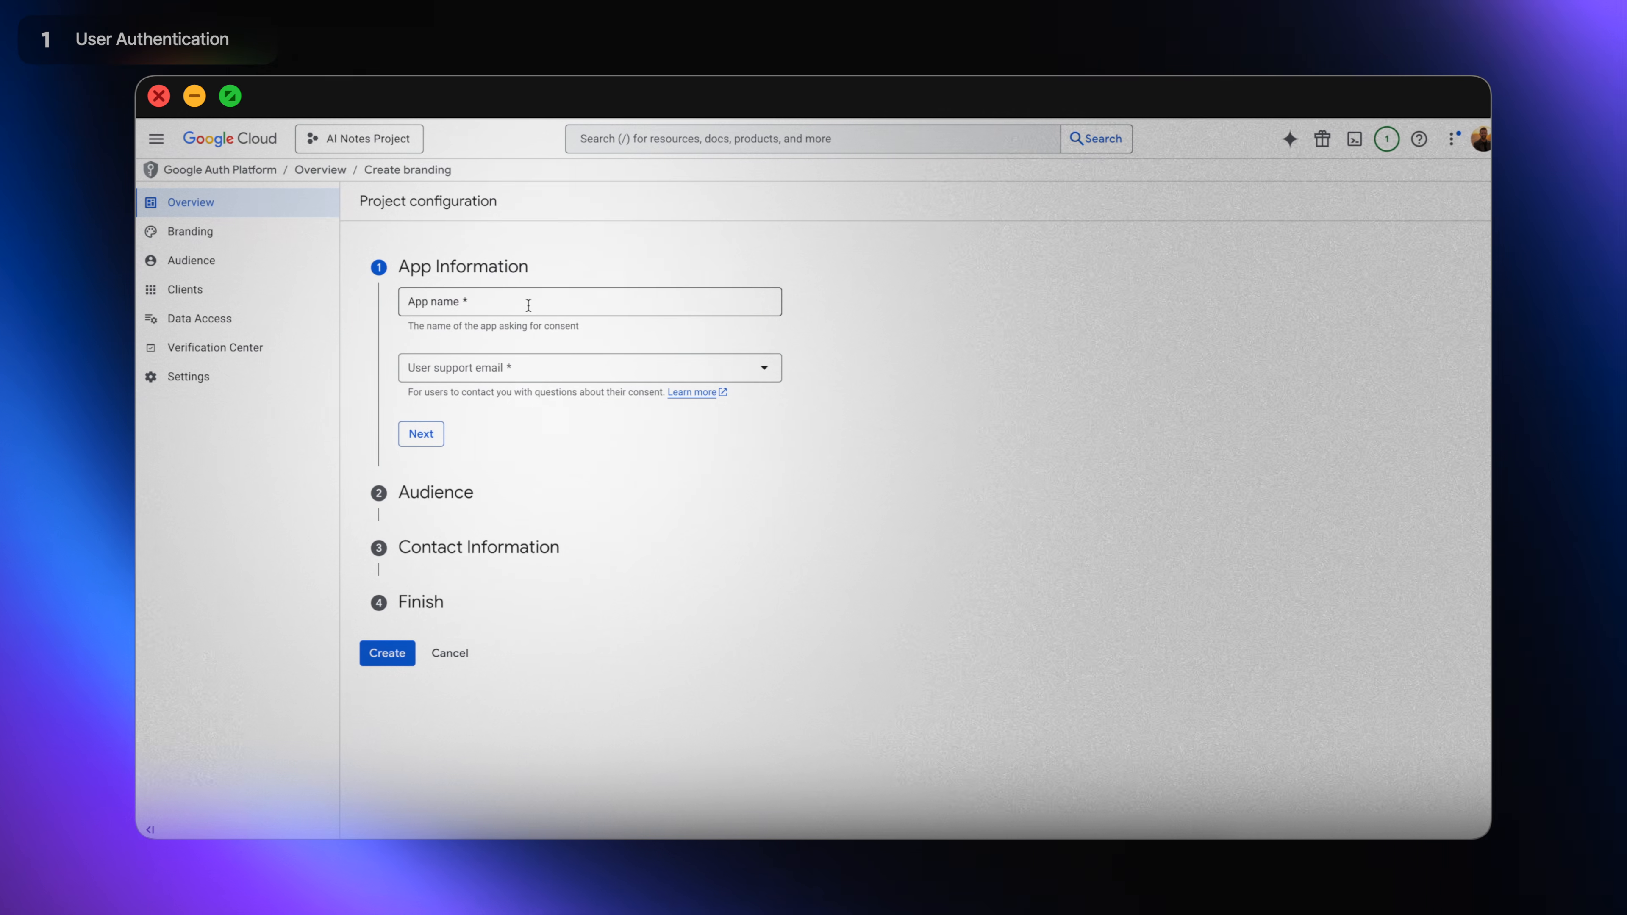
click(528, 305)
text(AI Notes)
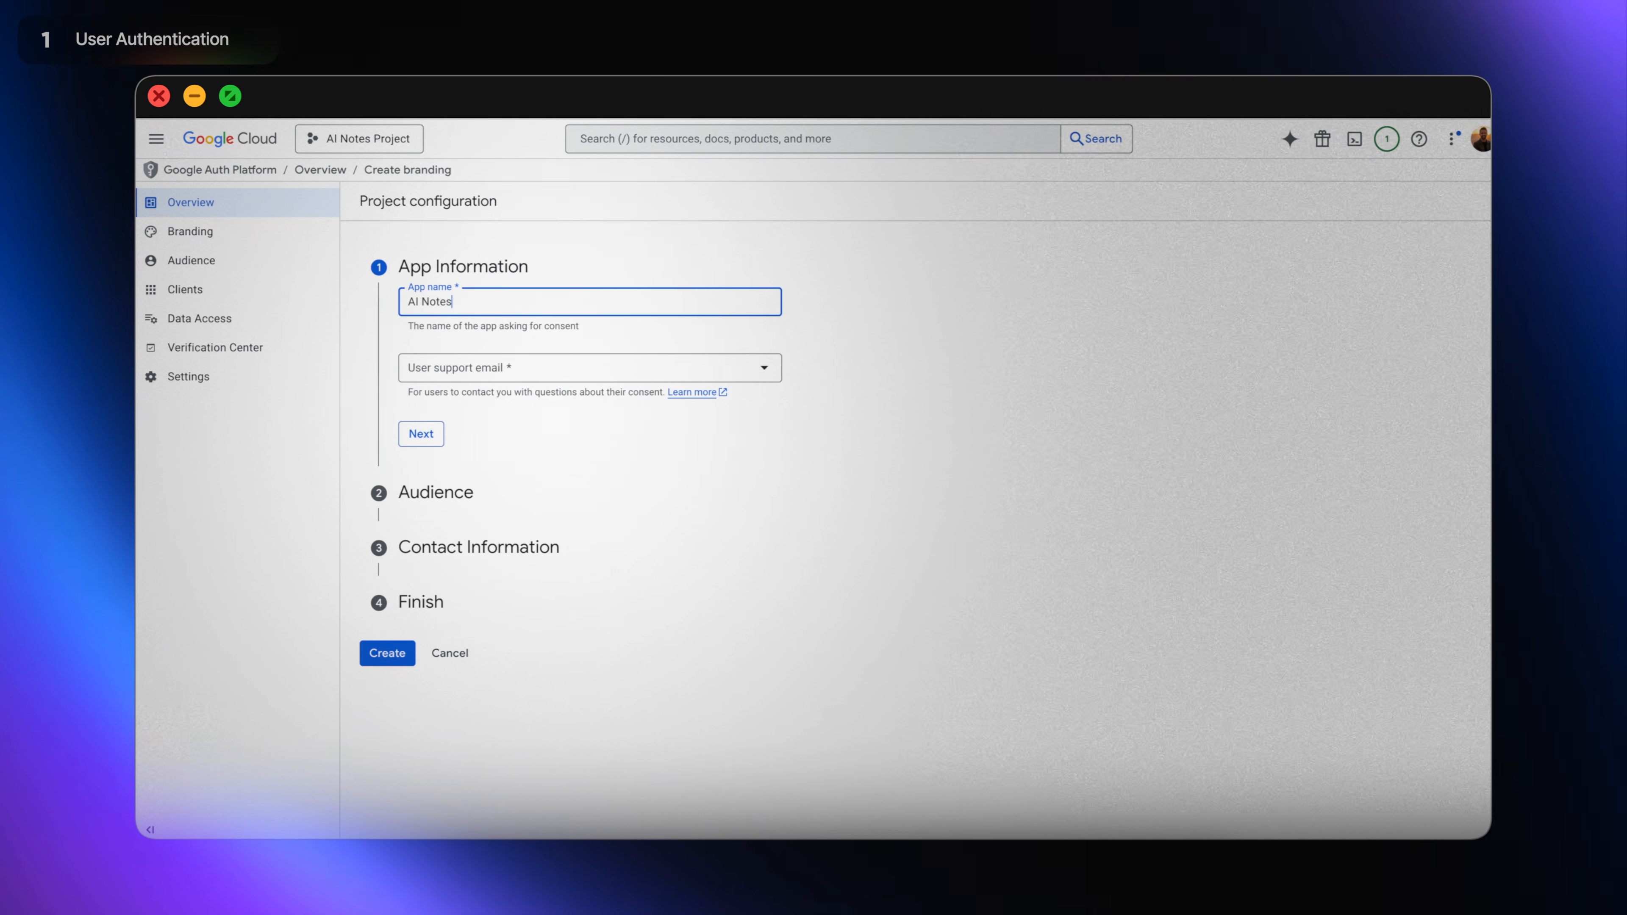
click(670, 368)
click(663, 373)
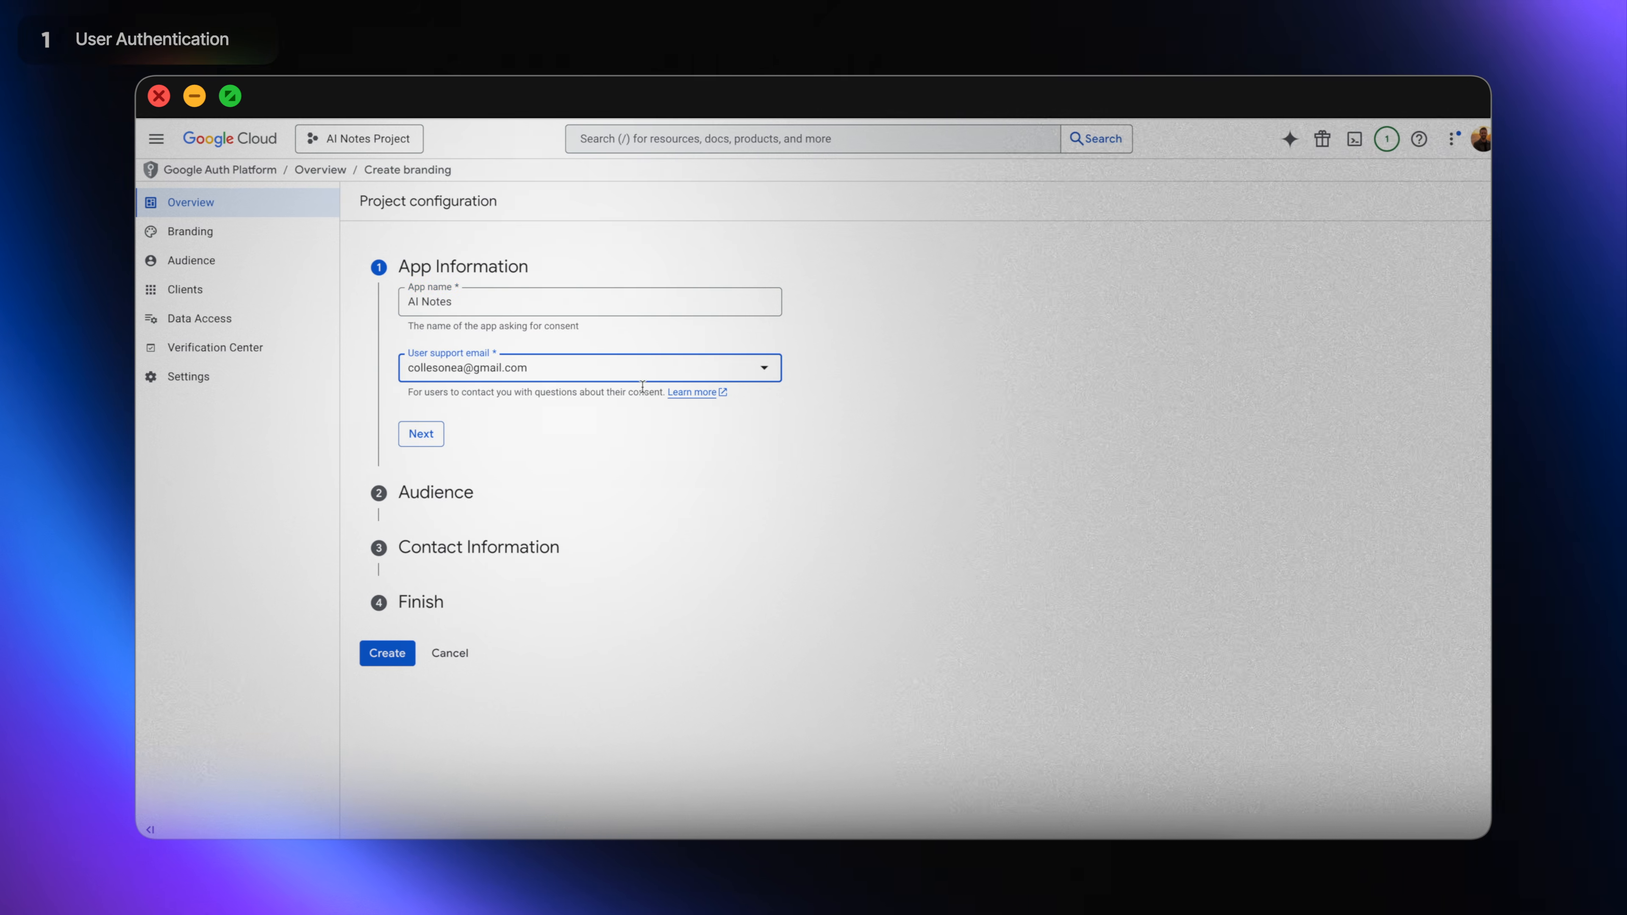
click(442, 448)
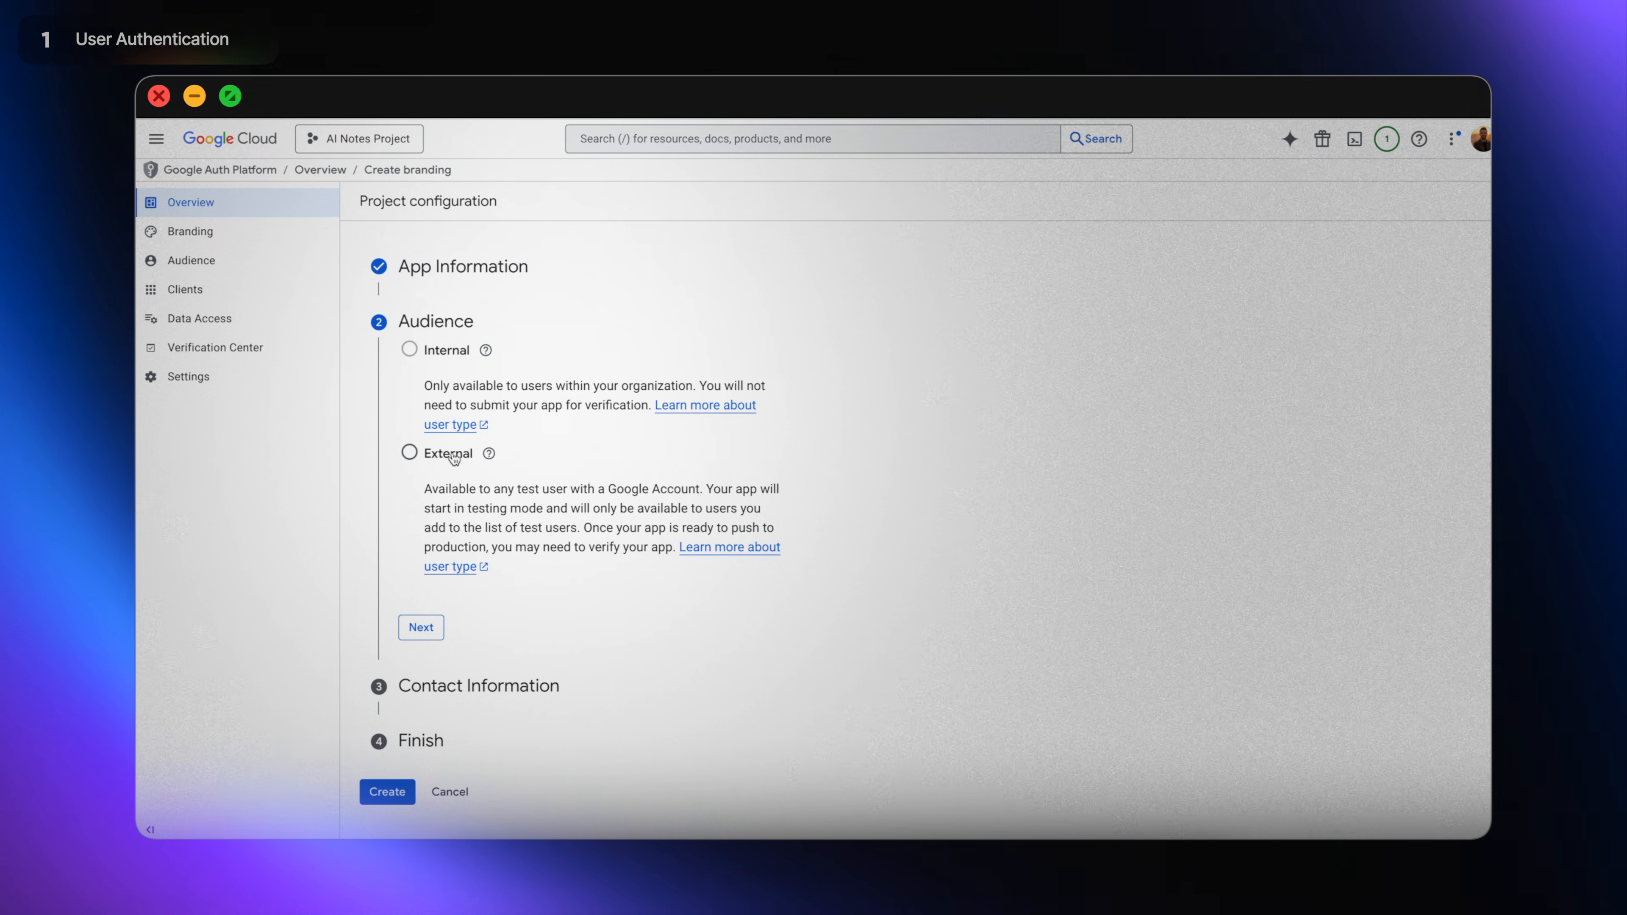
Choose External audience, confirm contact email, accept the User Data Policy, and create the configuration.
click(410, 455)
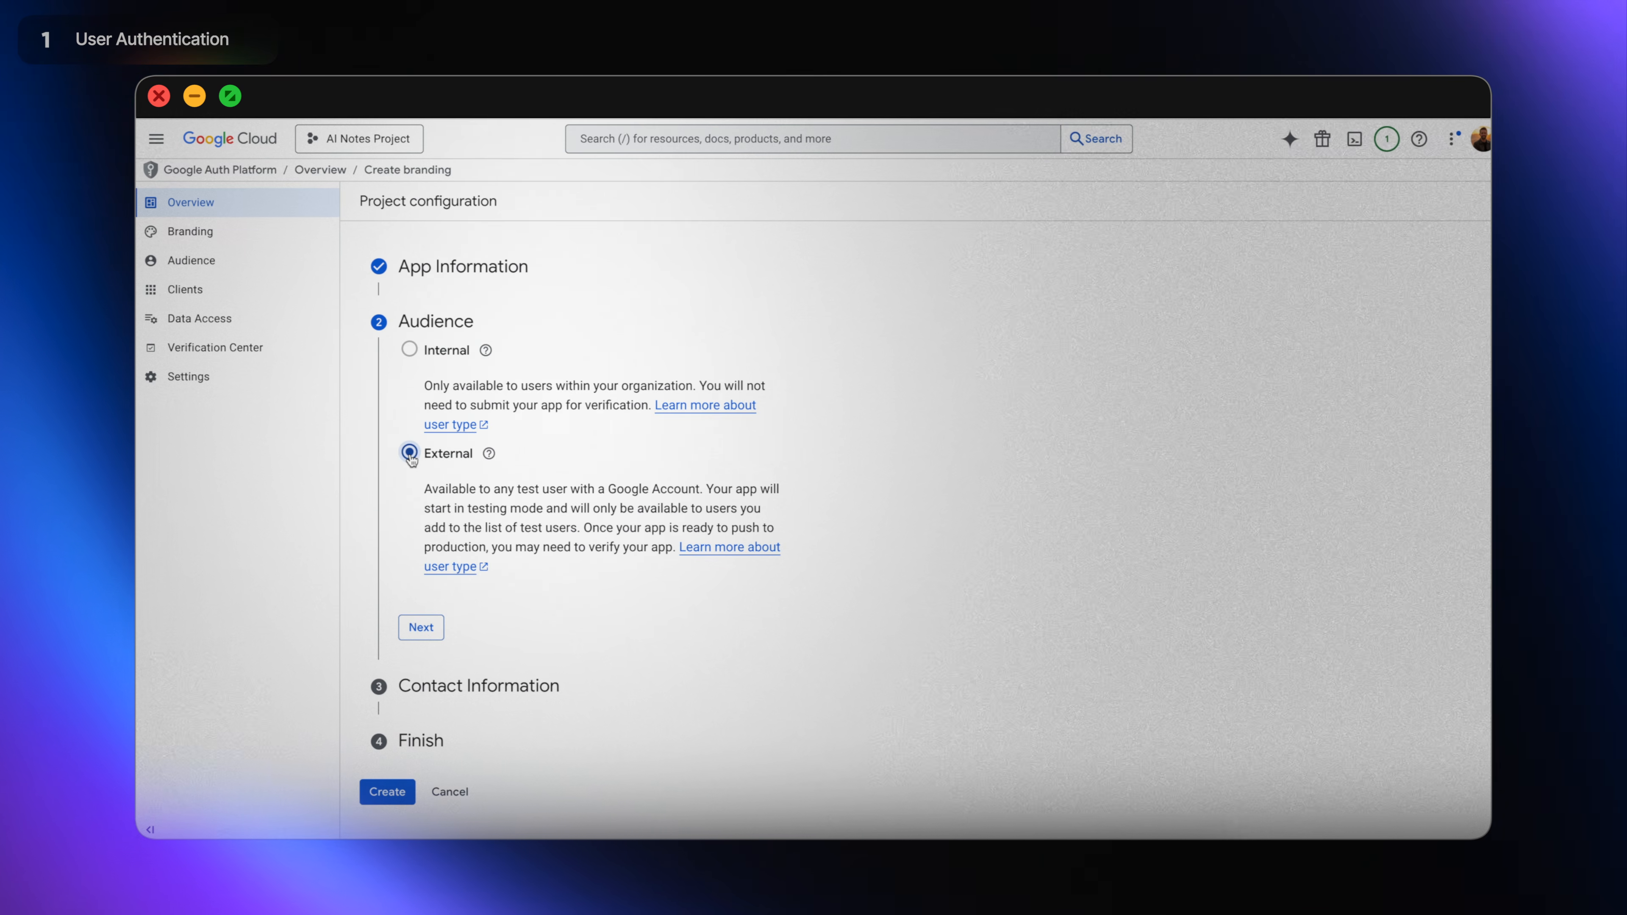
mouse_move(411, 354)
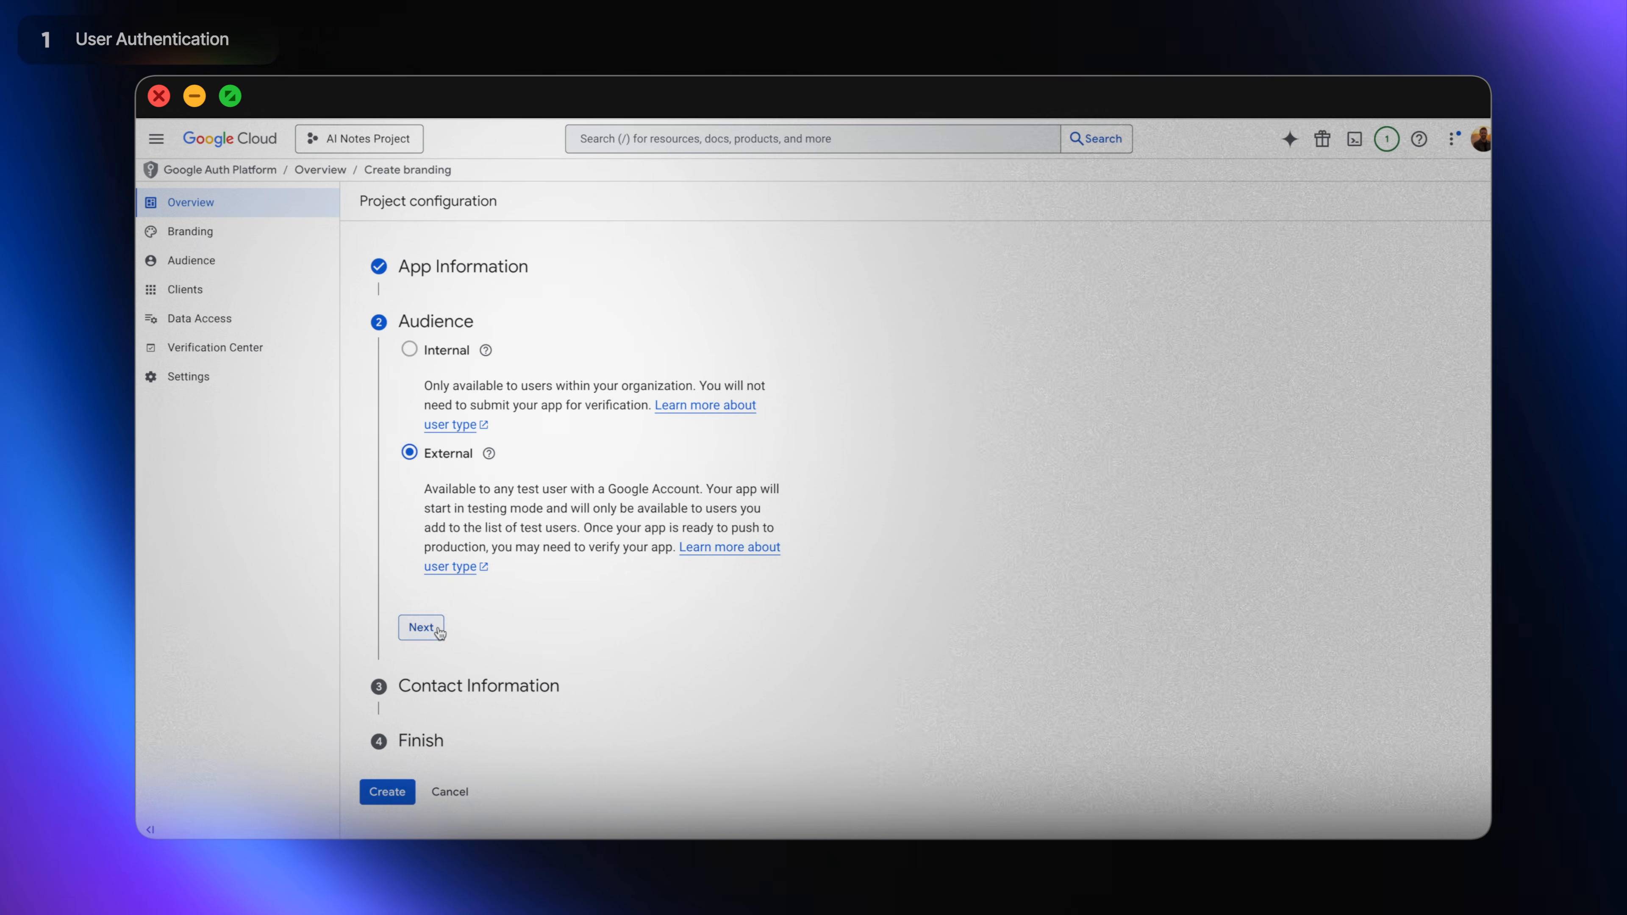
click(421, 628)
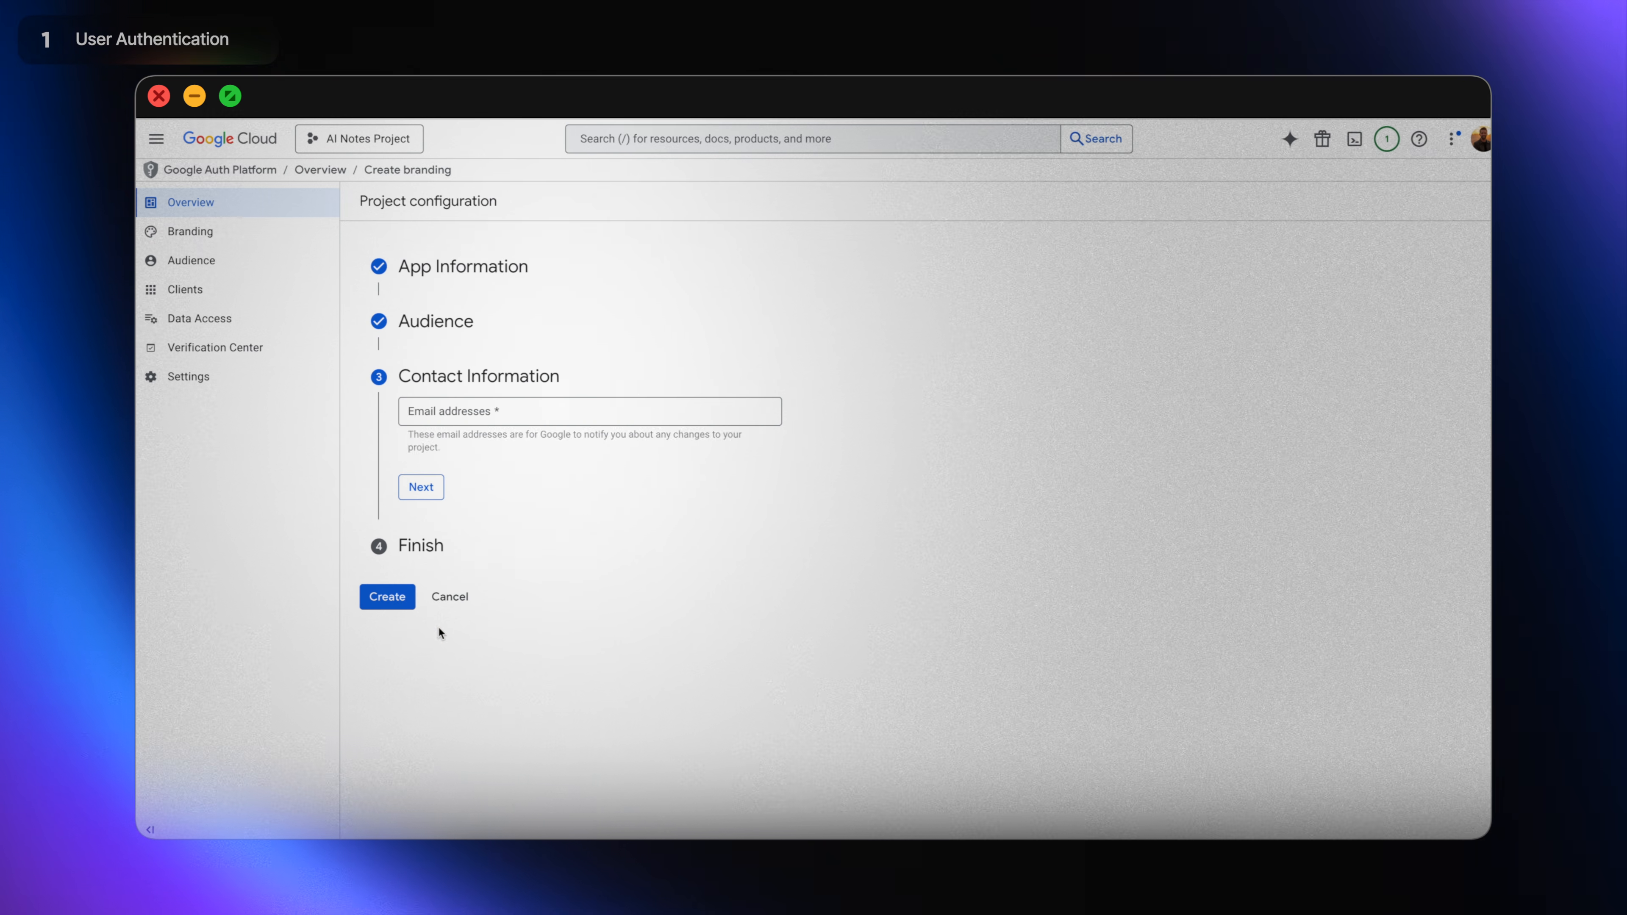
click(440, 499)
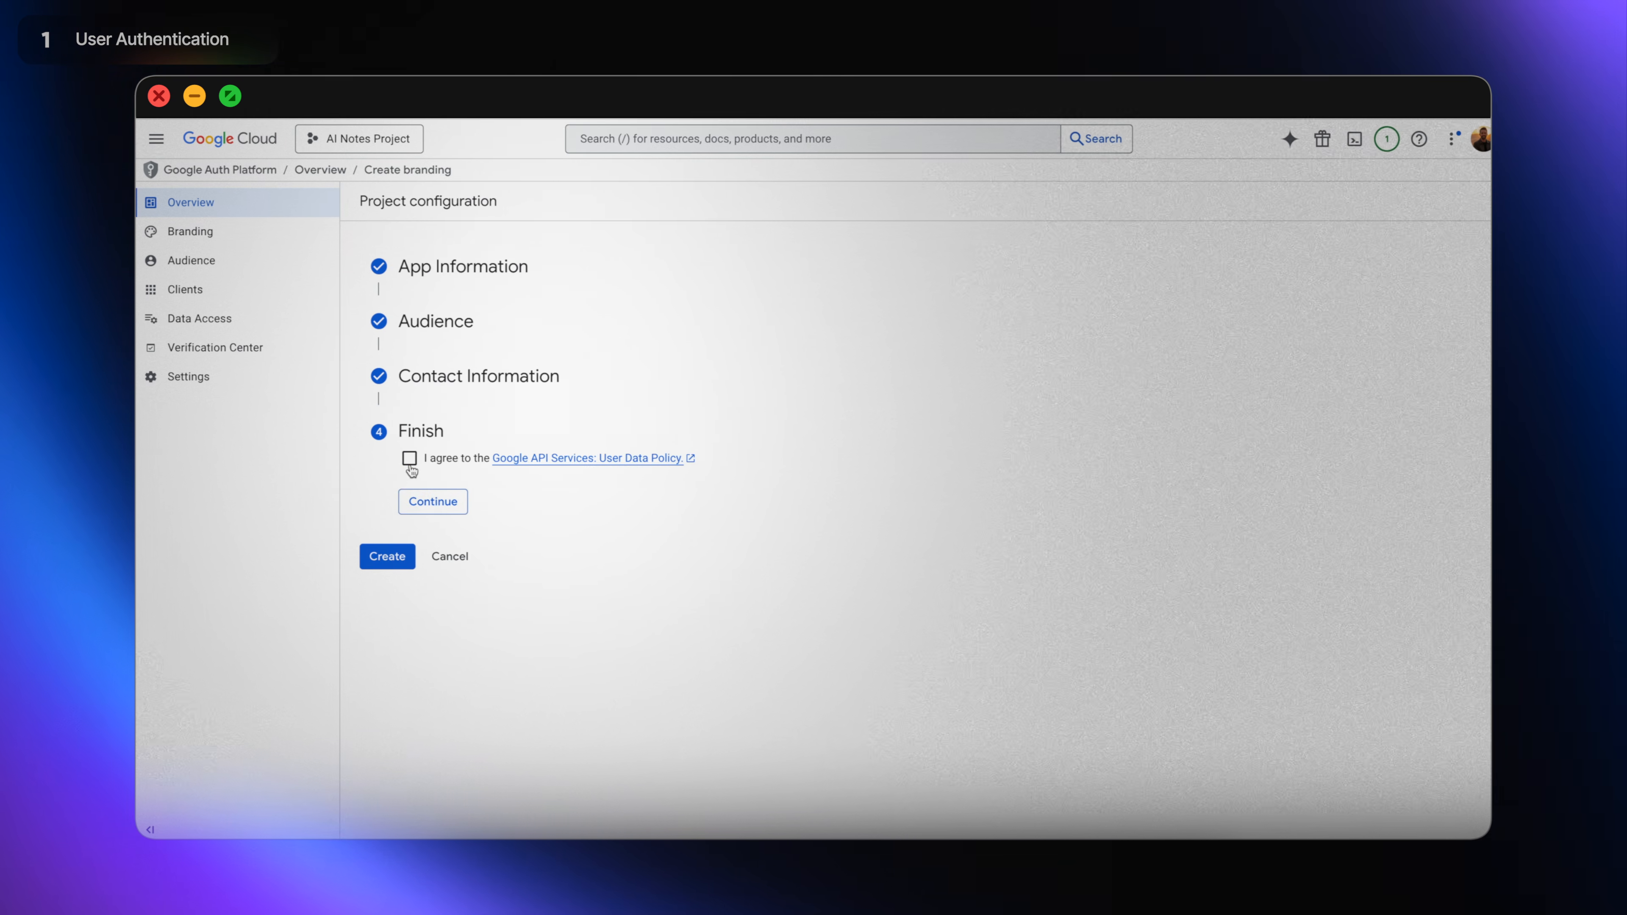
click(448, 510)
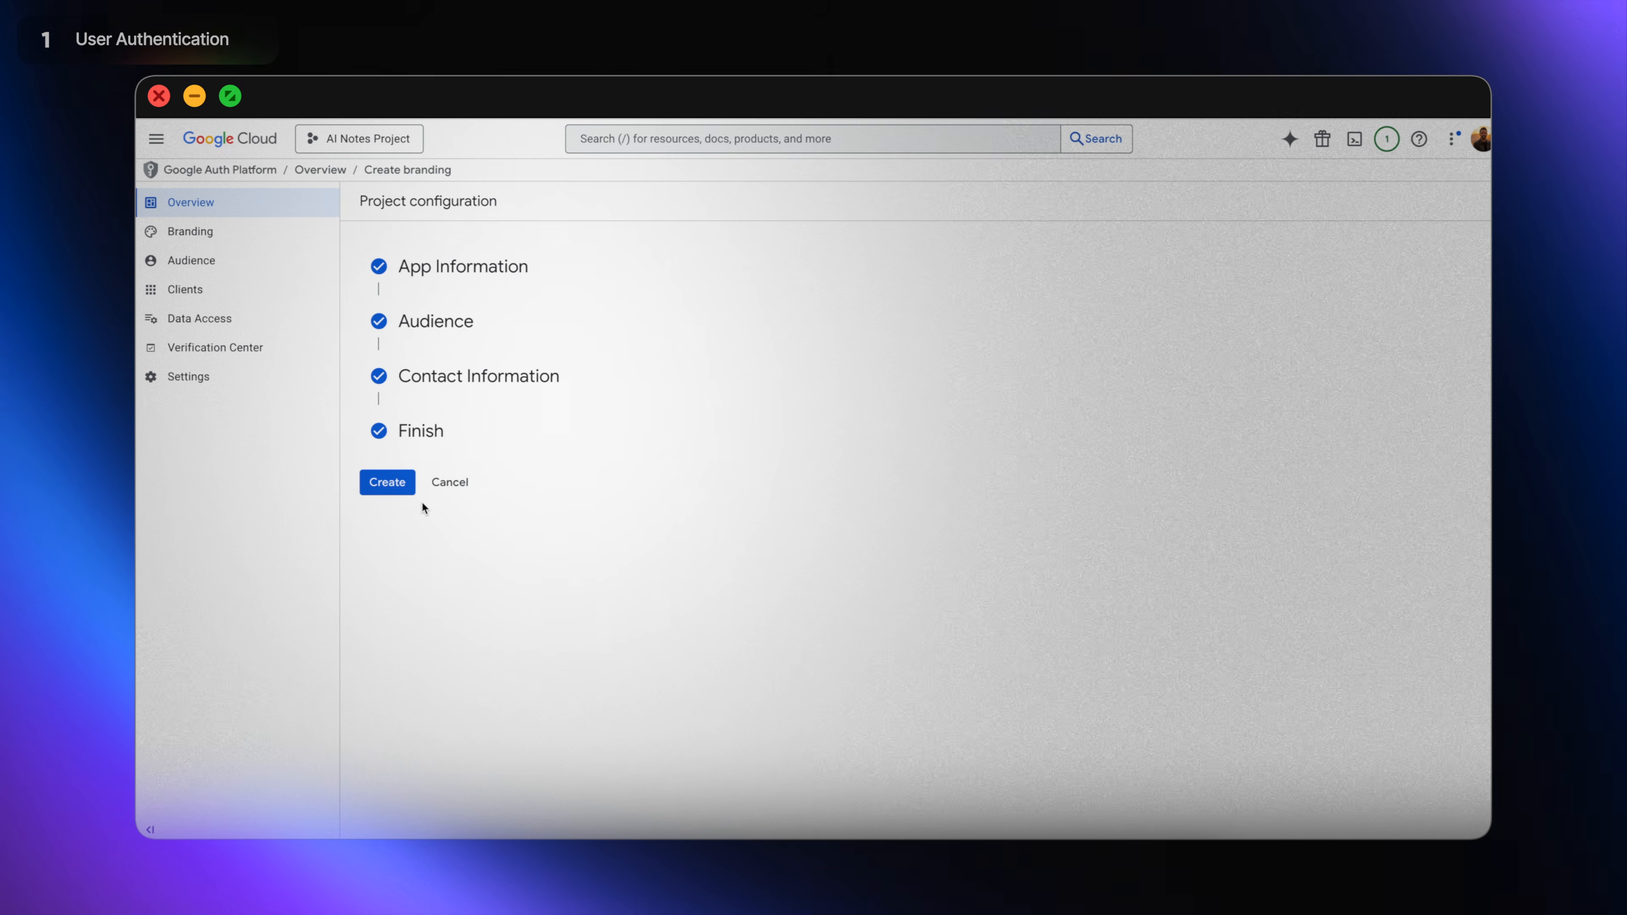
click(410, 491)
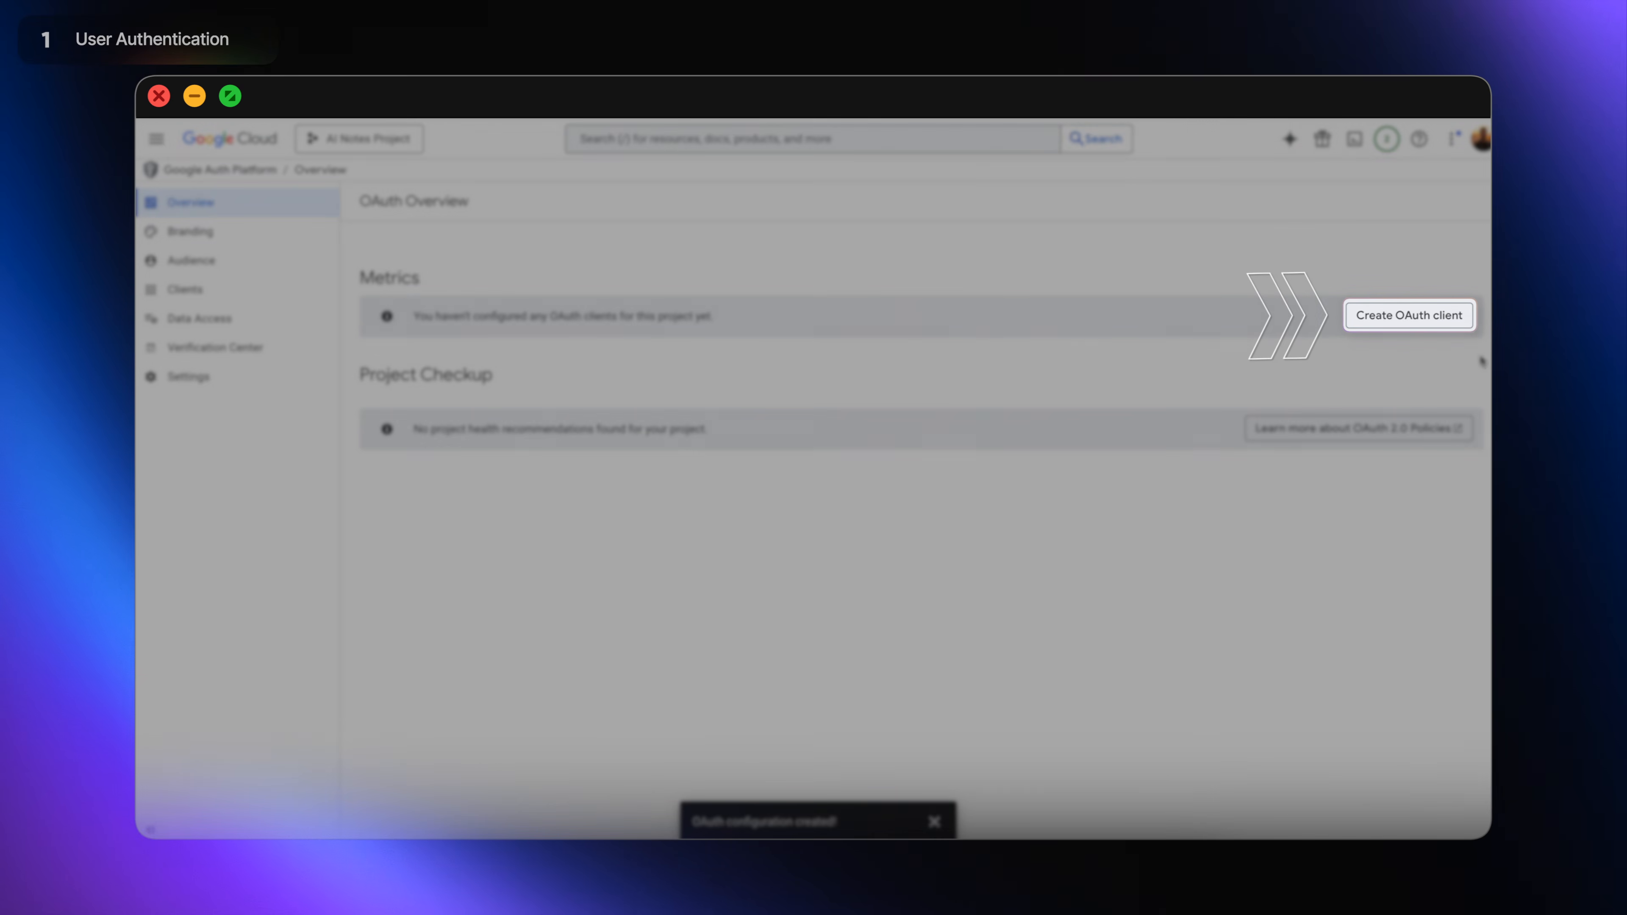
Start a new Web application OAuth client named 'AI Notes'.
click(1470, 327)
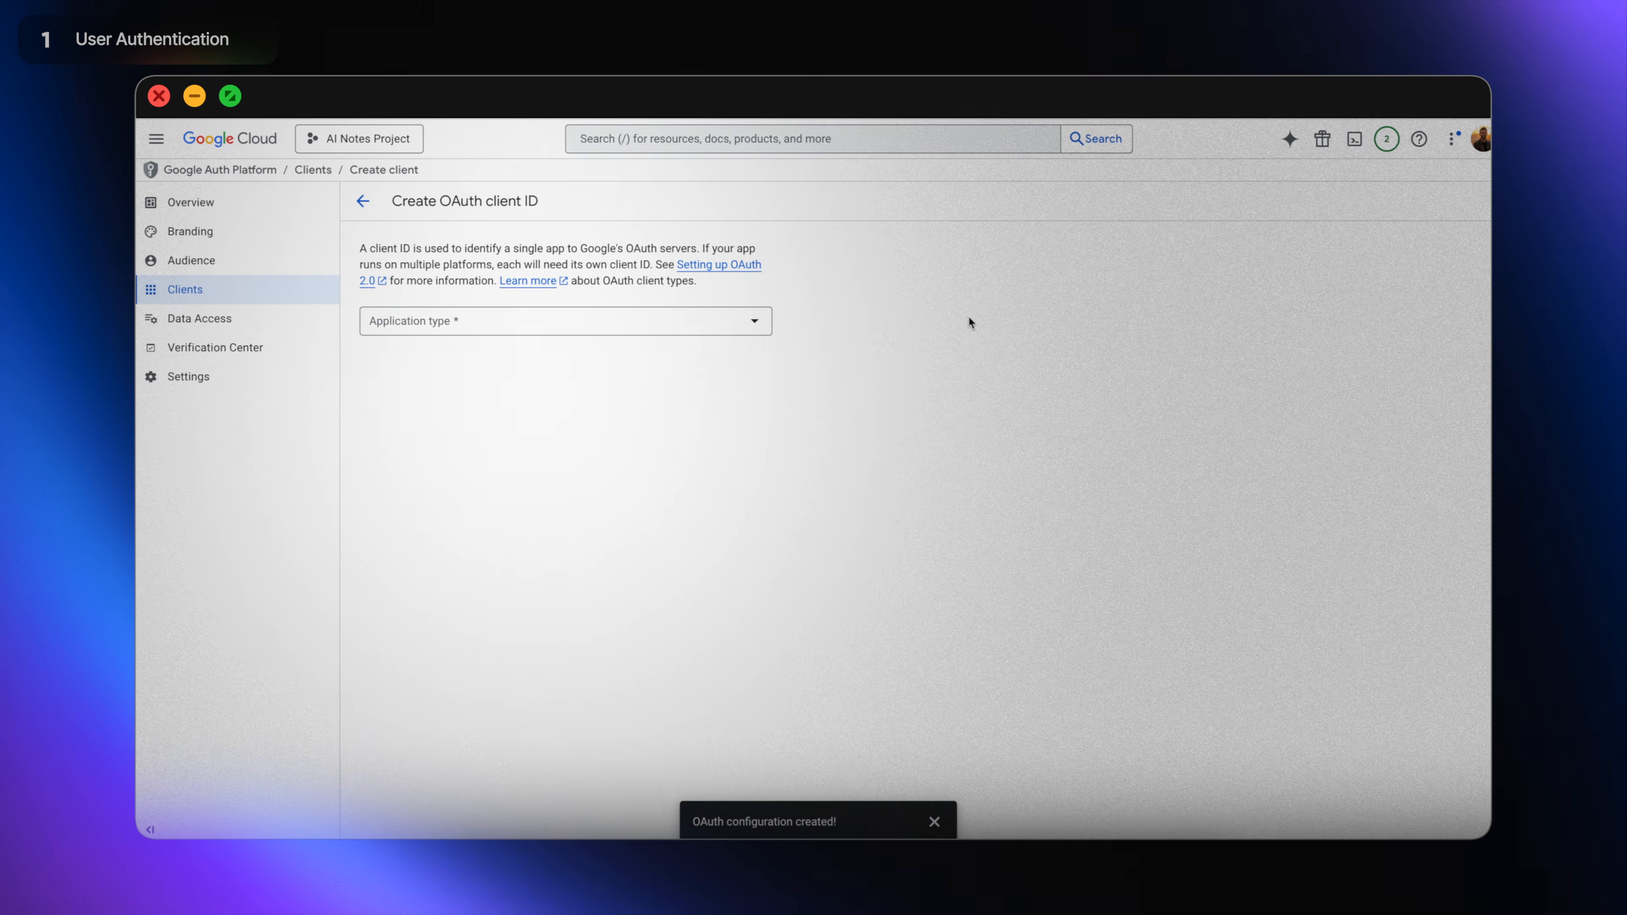
click(723, 330)
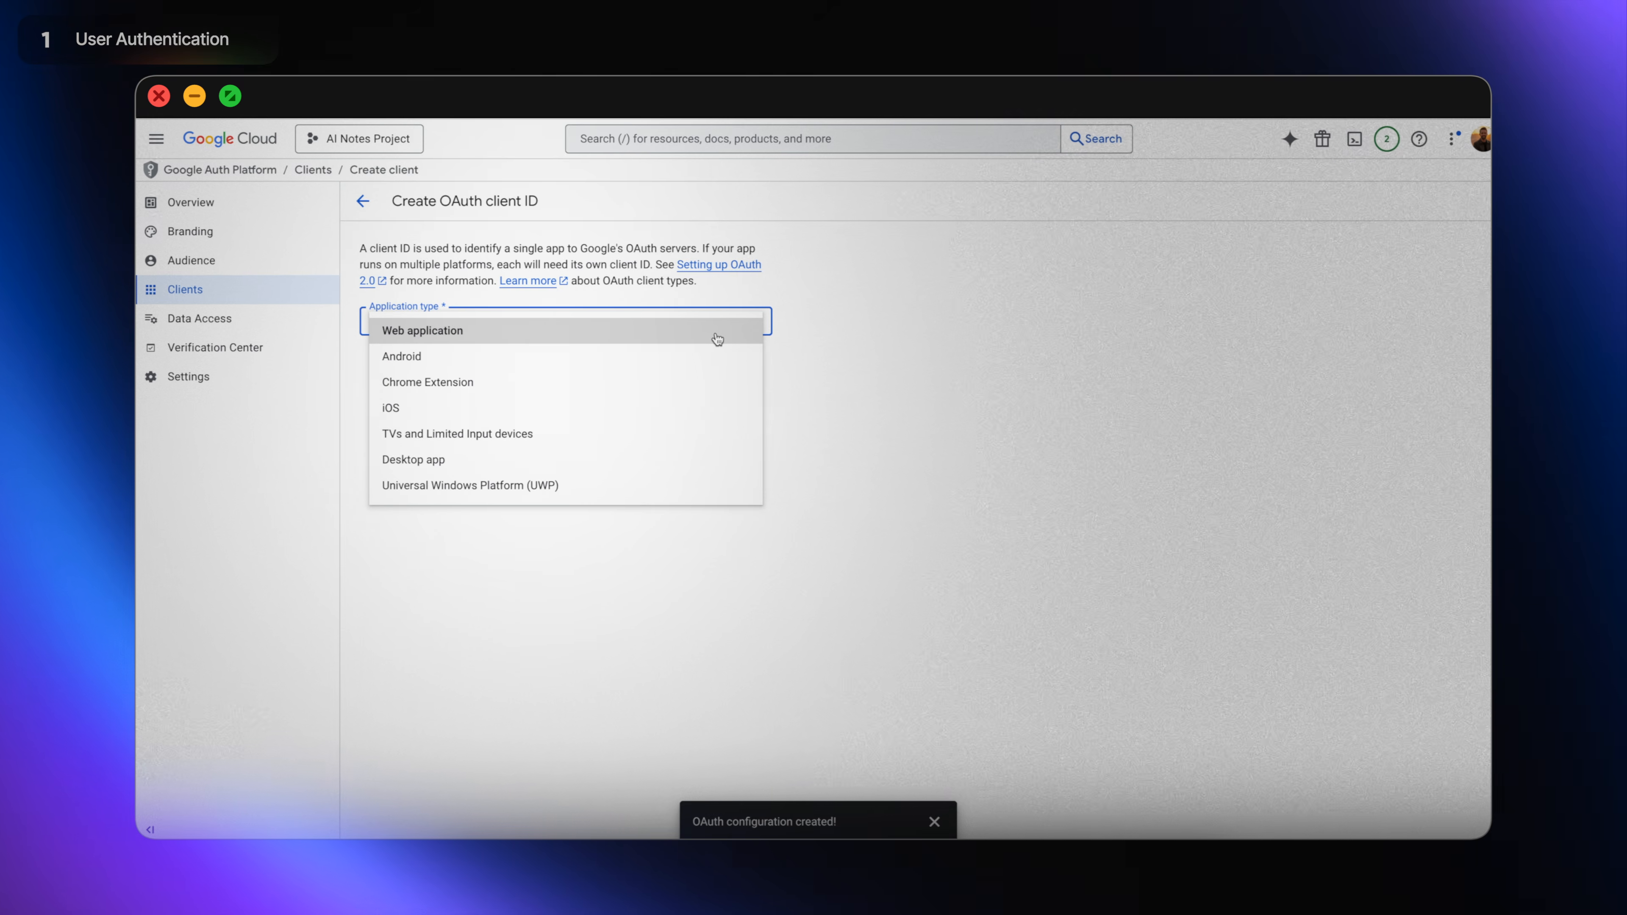
click(708, 337)
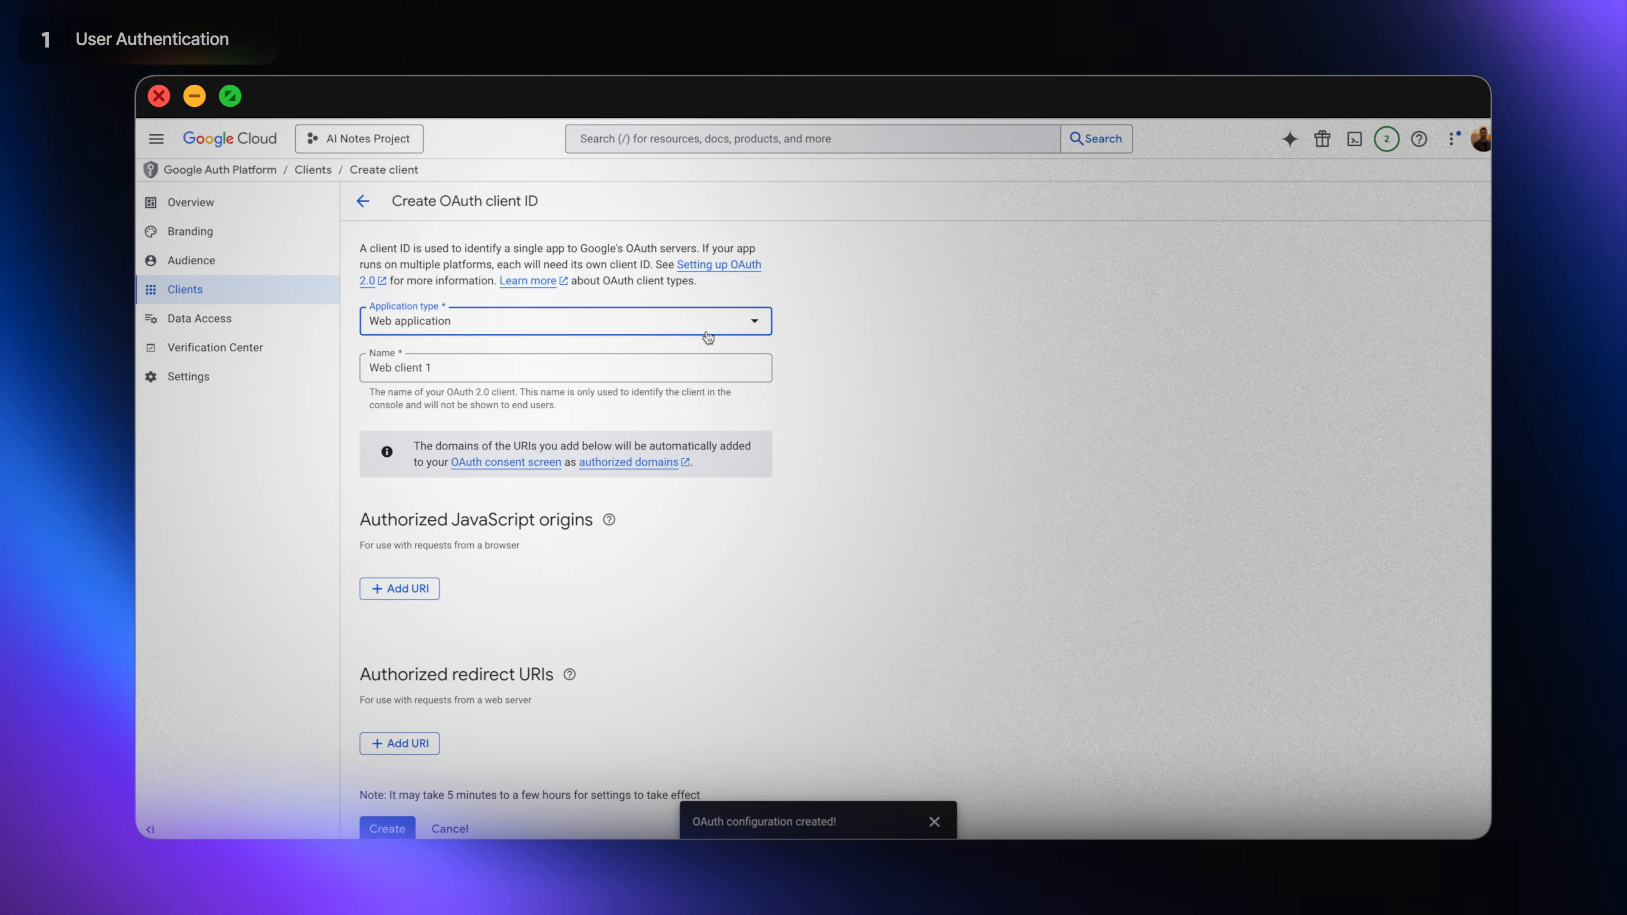
triple_click(420, 378)
text(AI Notes)
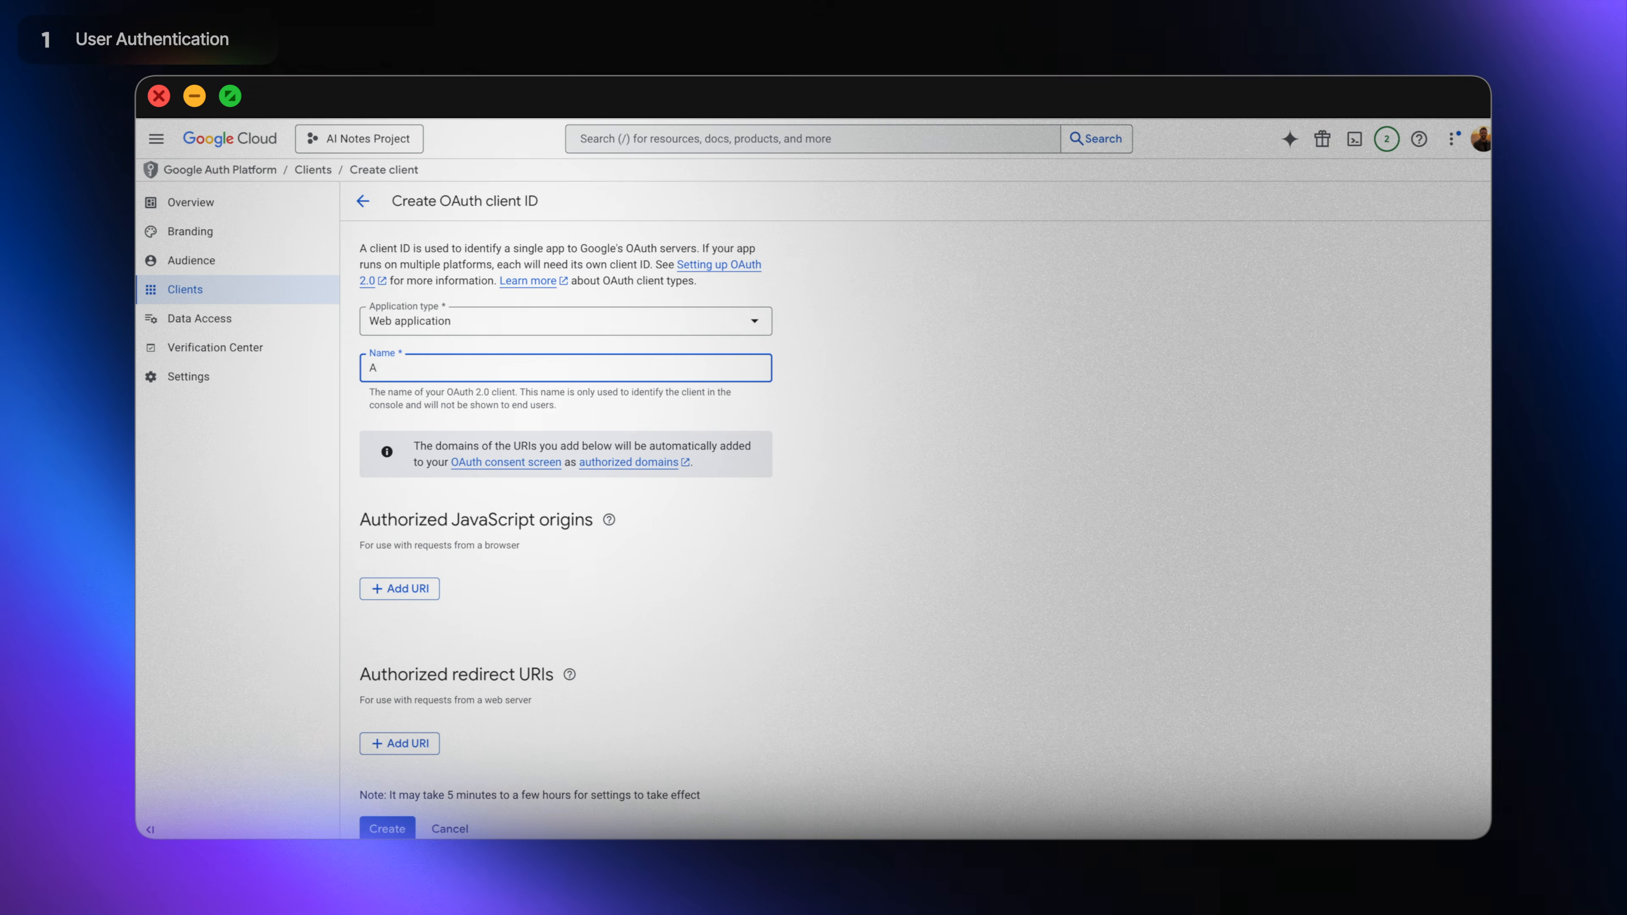
click(712, 528)
scroll(942, 559, down, 1)
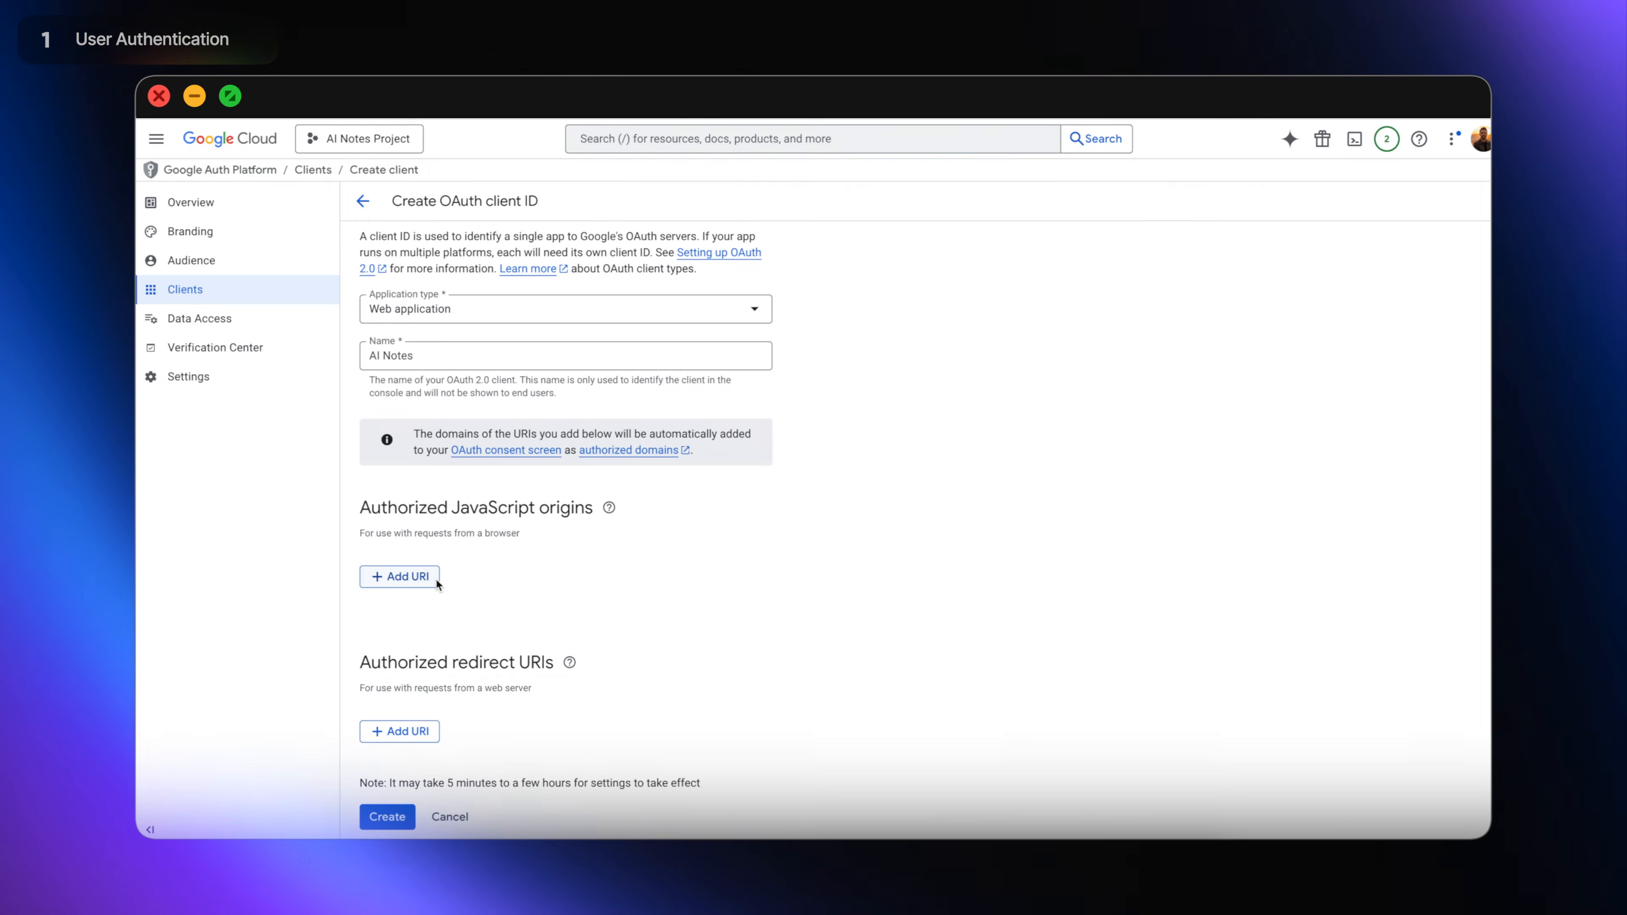
click(435, 576)
text(https://vloma.com)
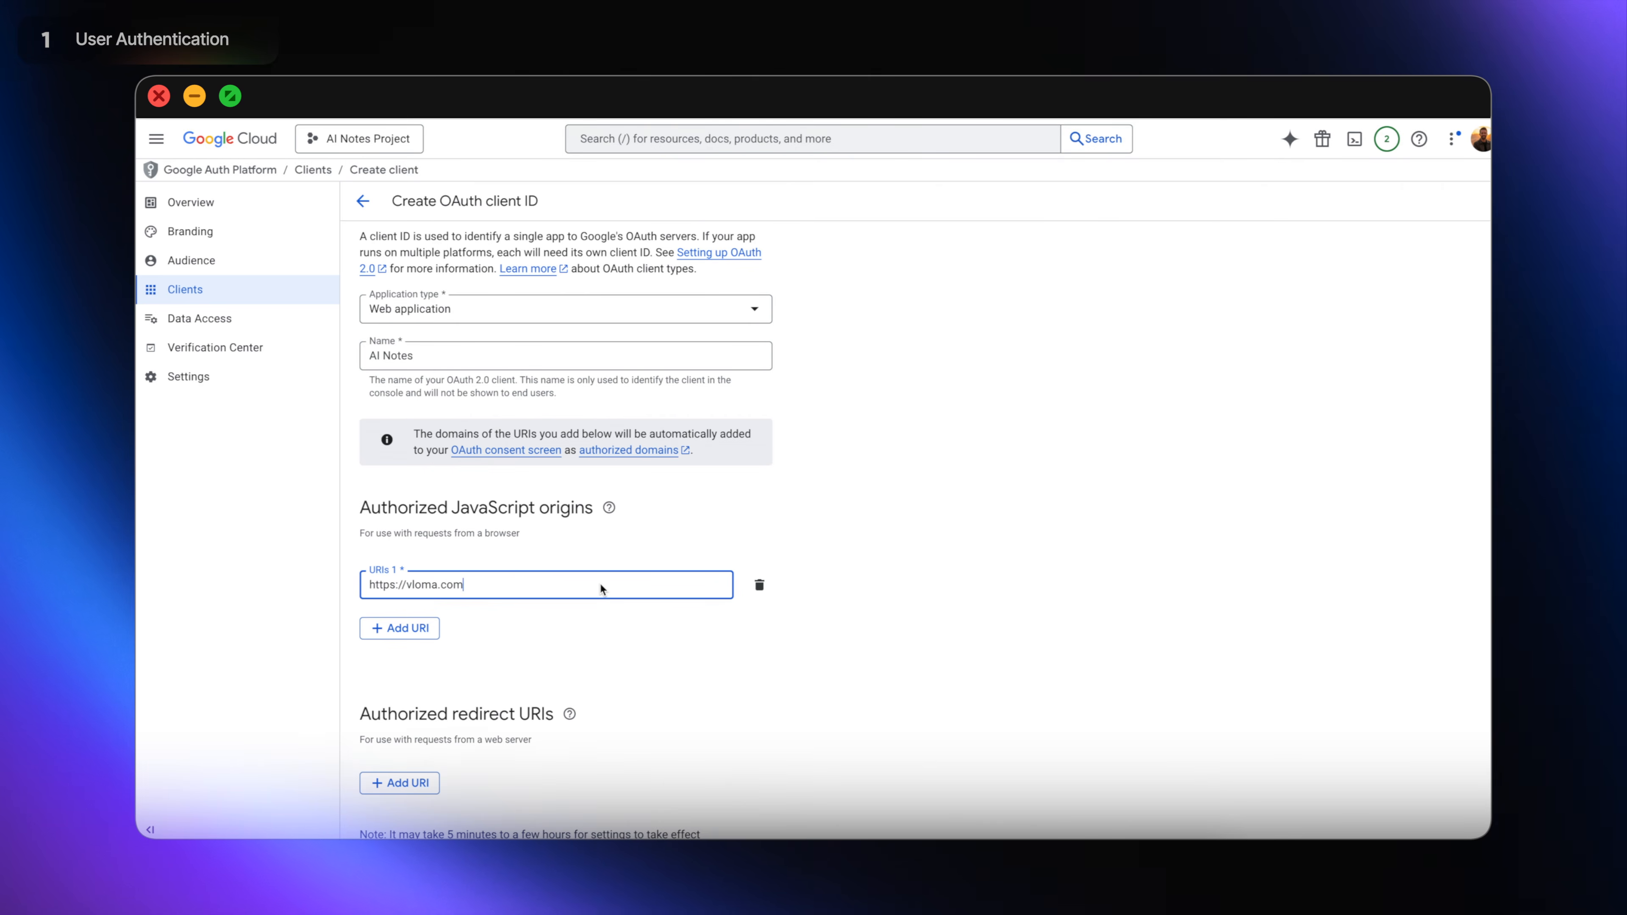
scroll(690, 650, down, 1)
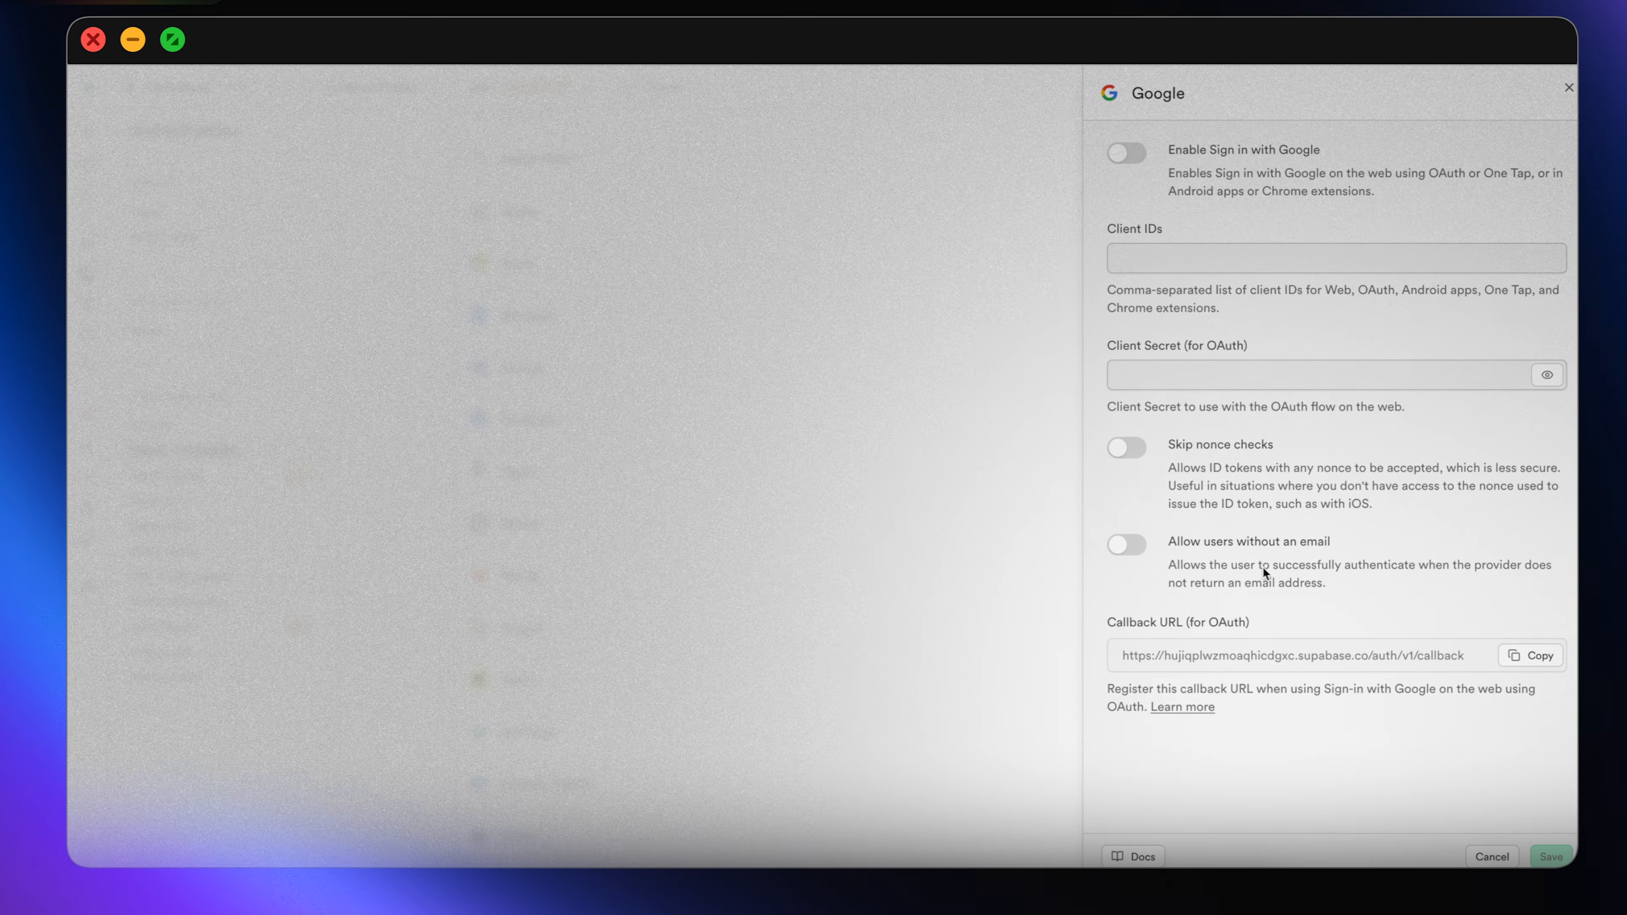
click(1556, 656)
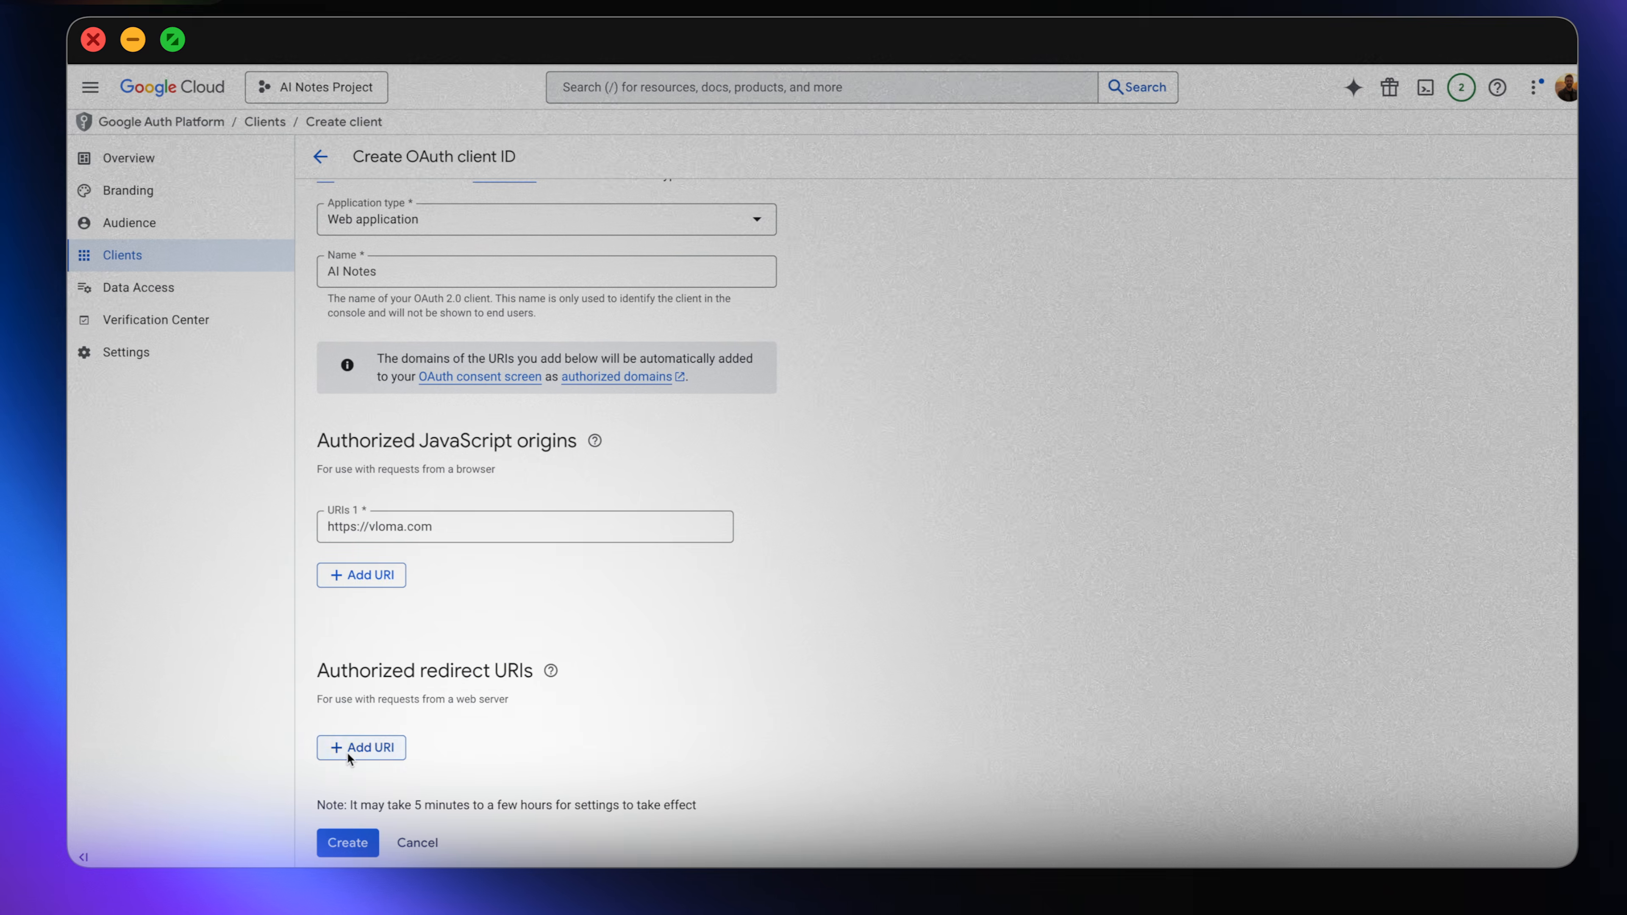
click(347, 751)
key(super+v)
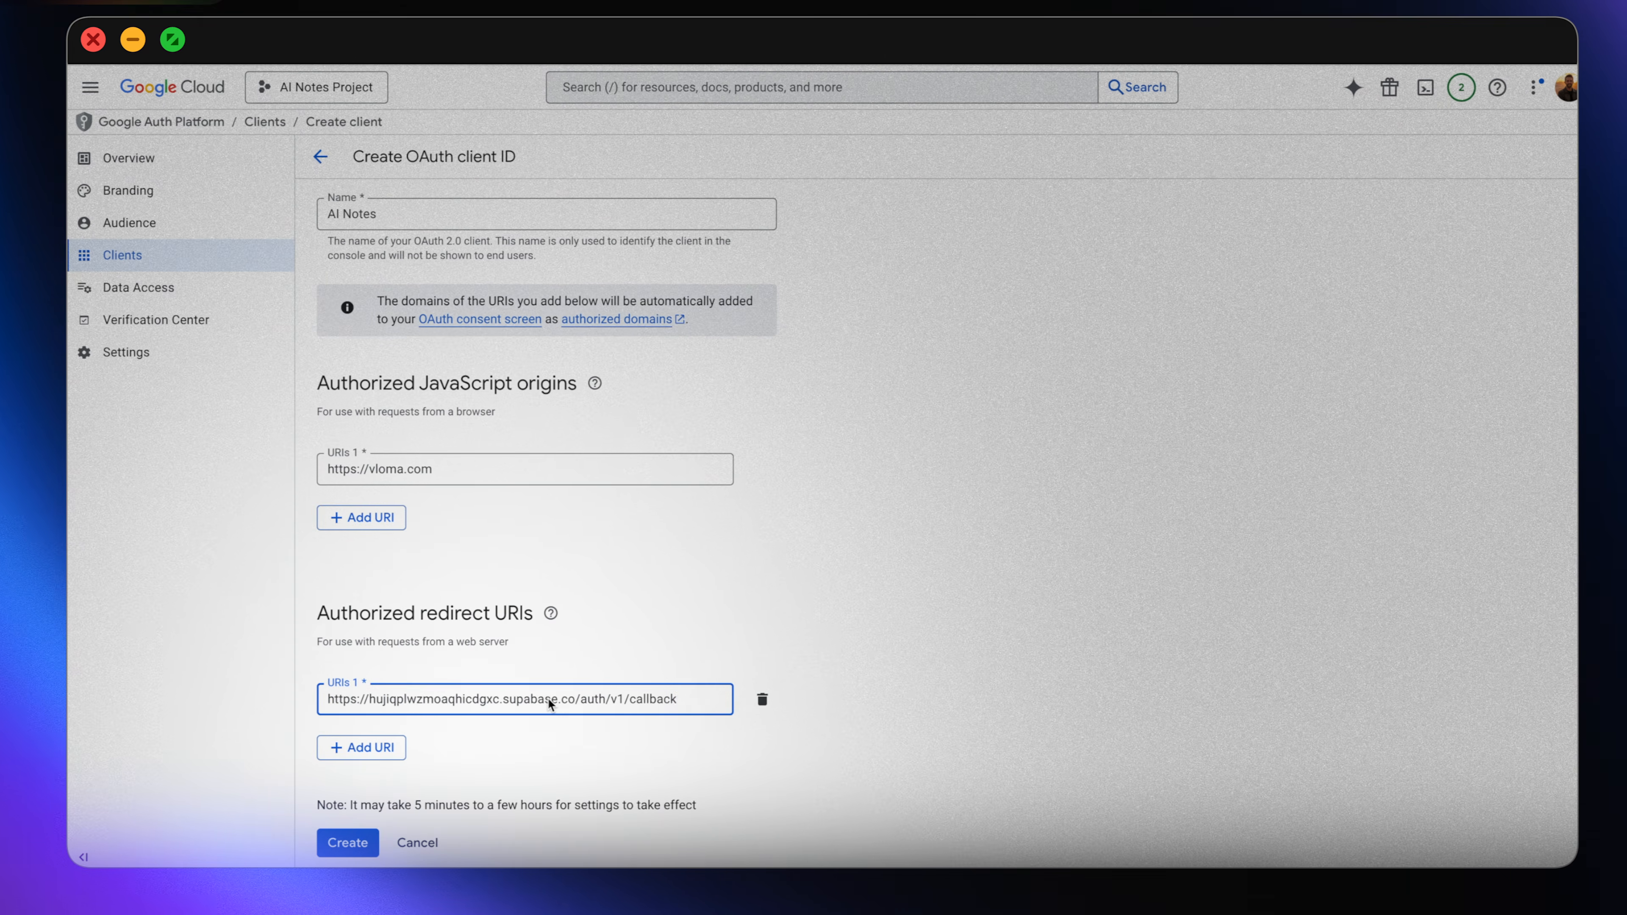
click(347, 842)
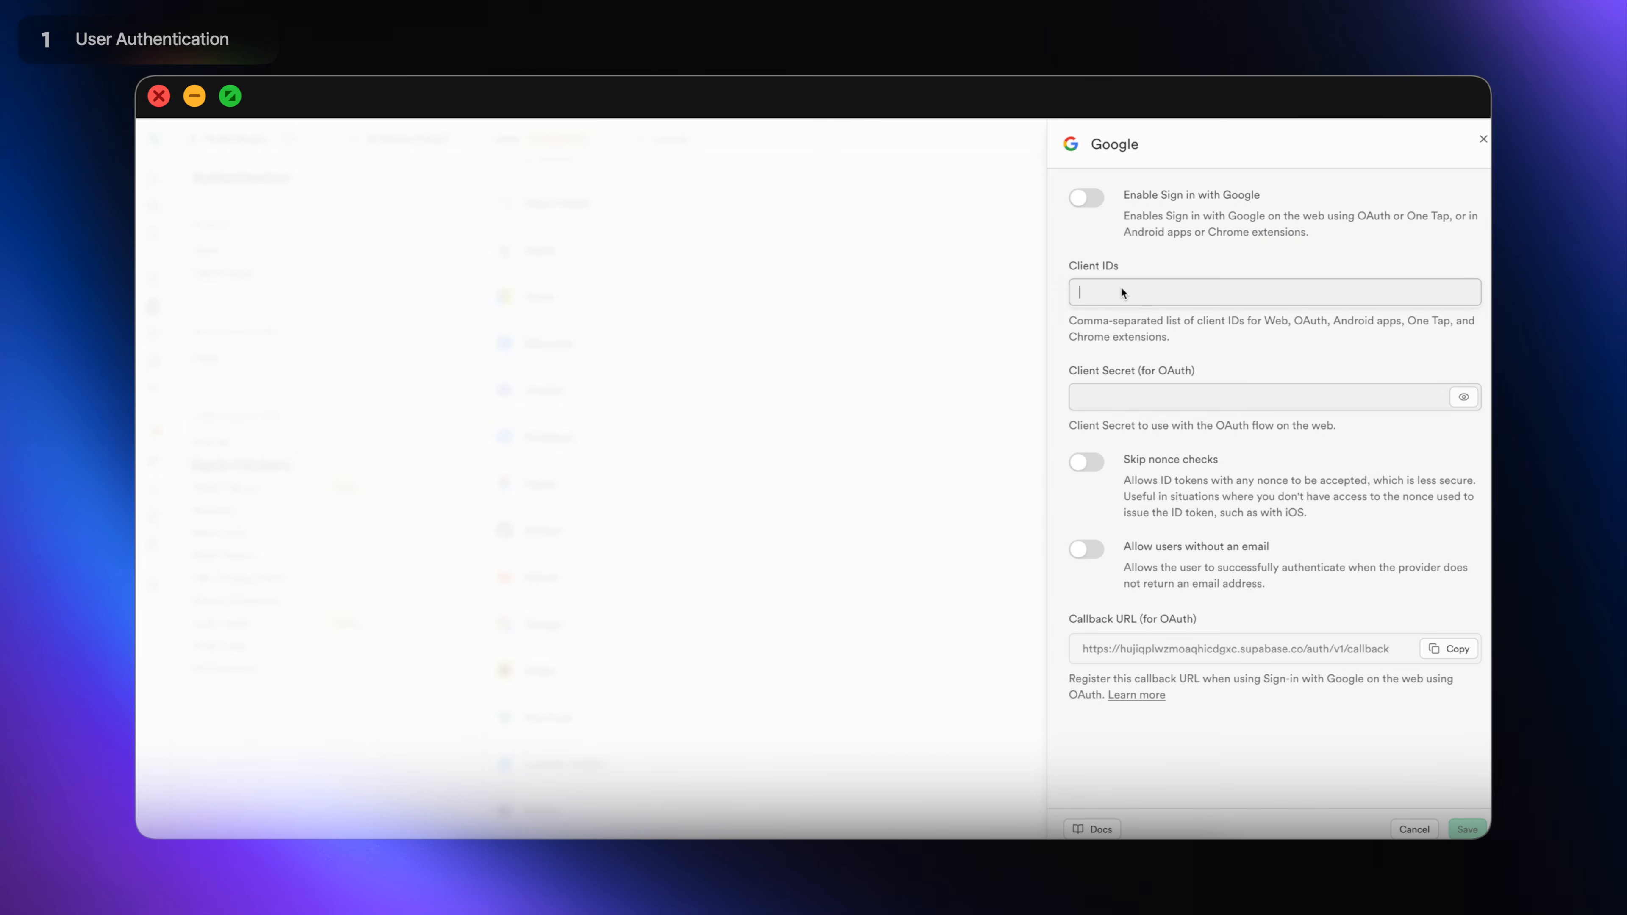
Paste the Google client ID and secret into Supabase, enable Sign in with Google, and save.
key(super+v)
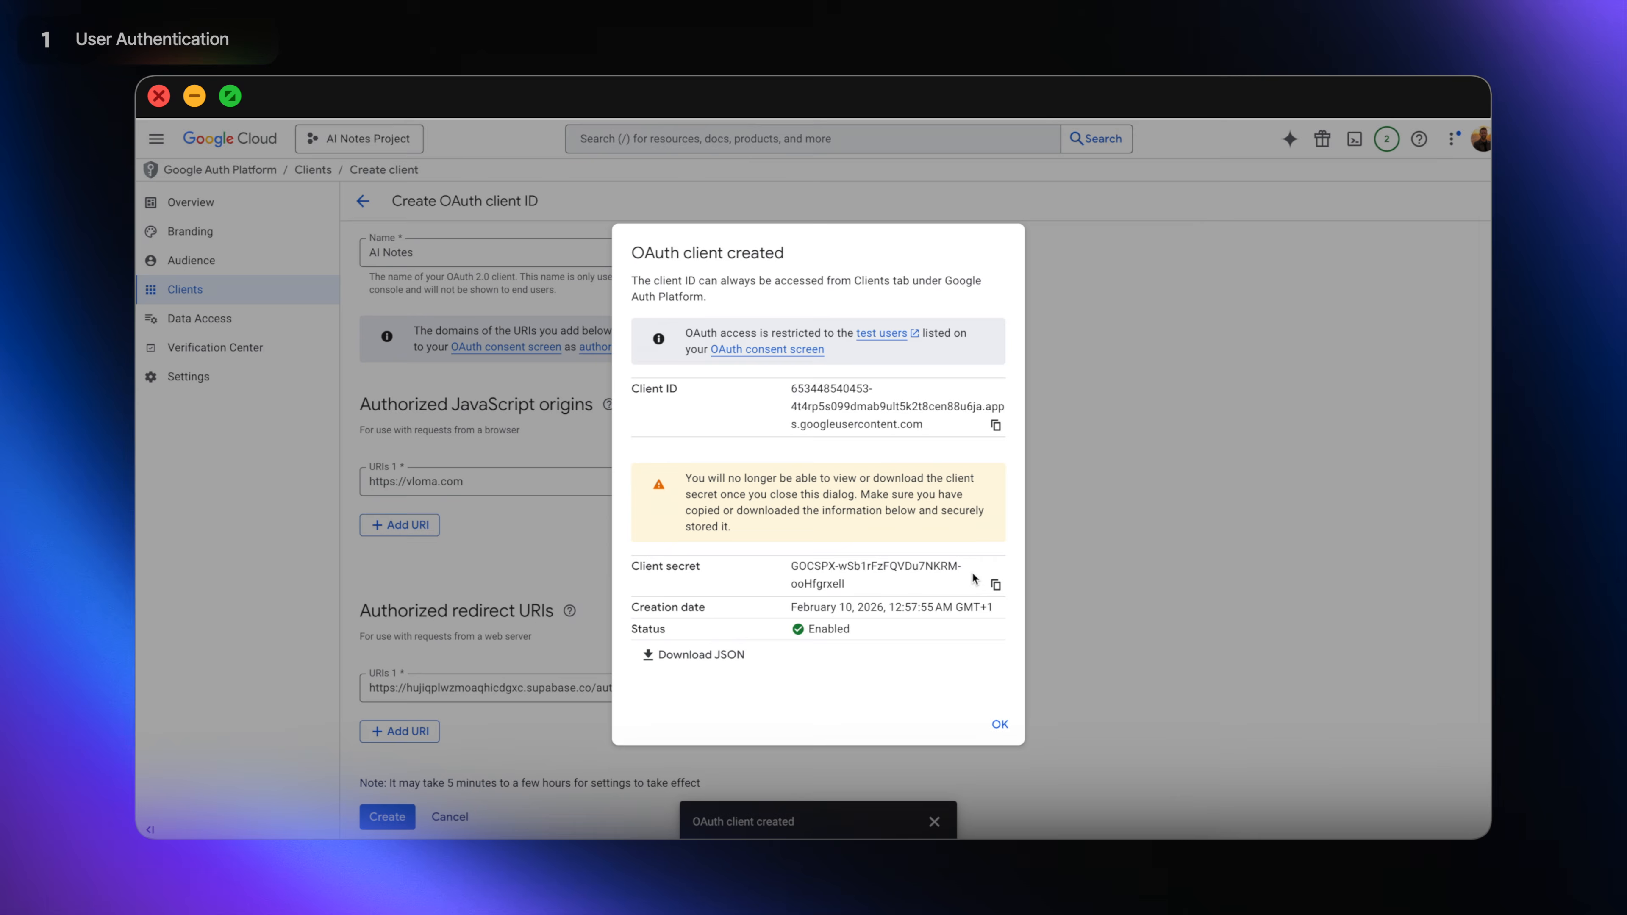
click(996, 585)
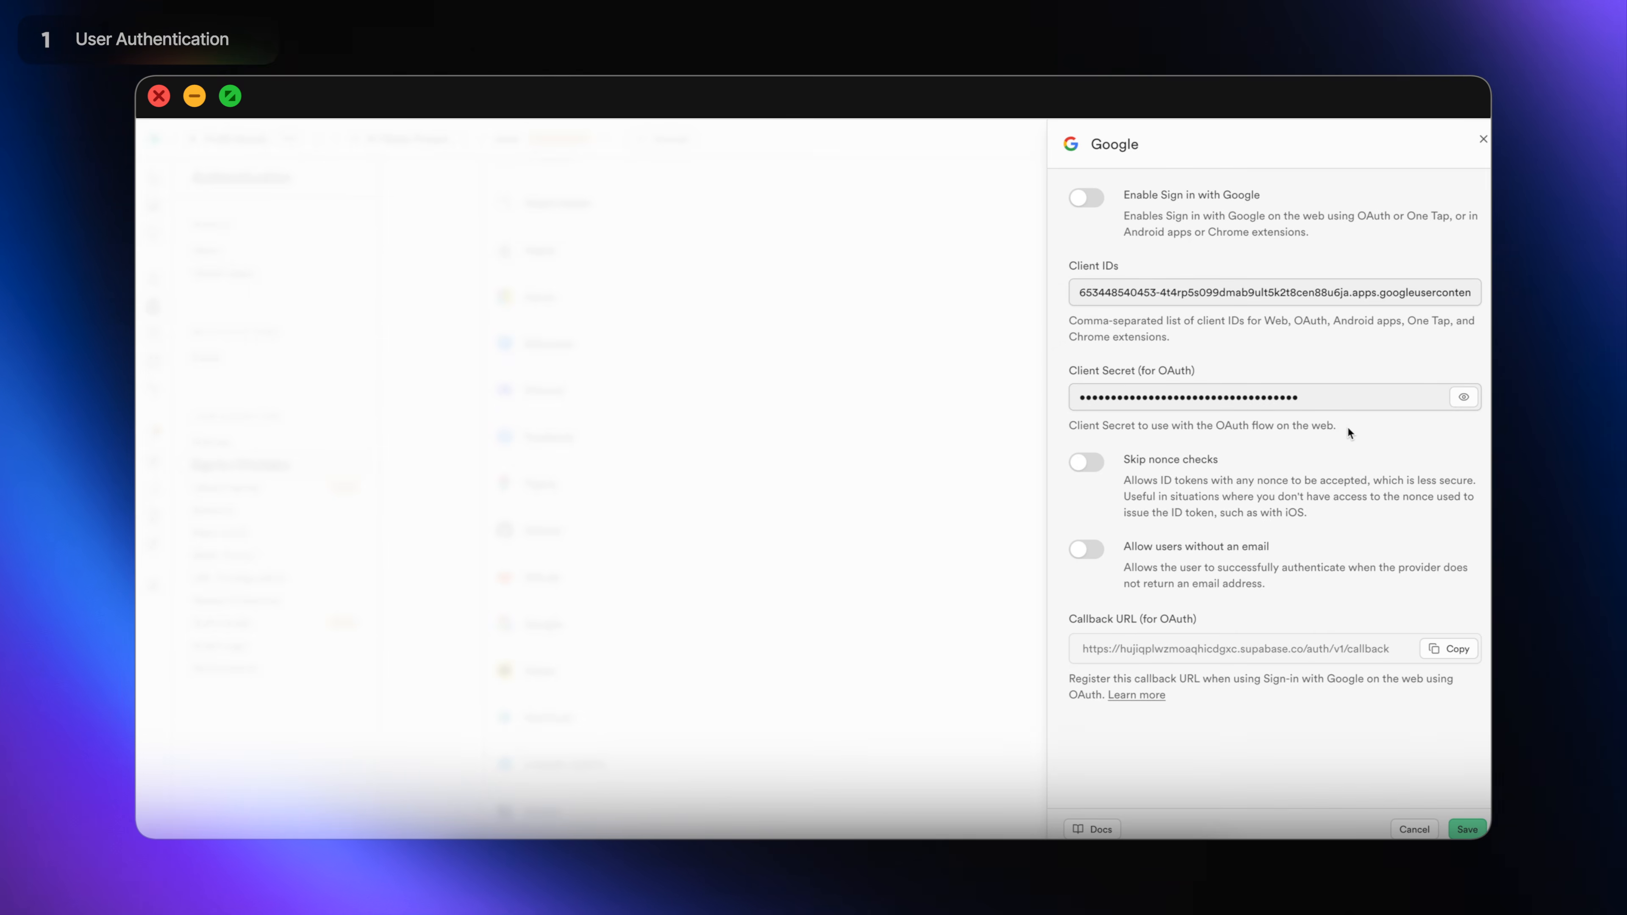
click(1096, 200)
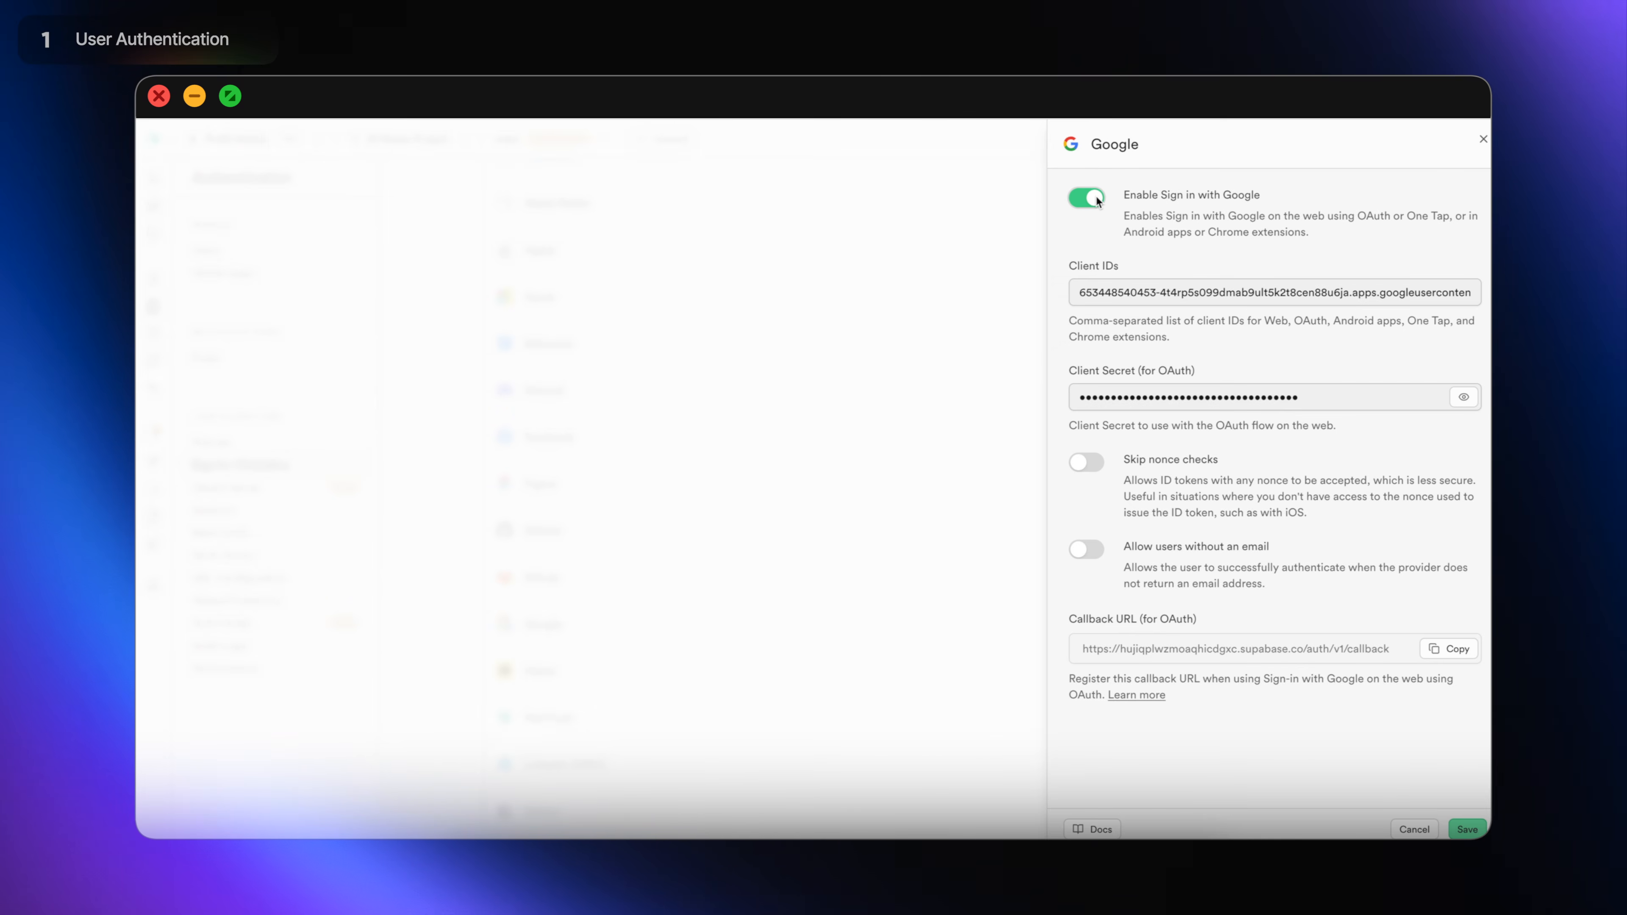
click(1481, 829)
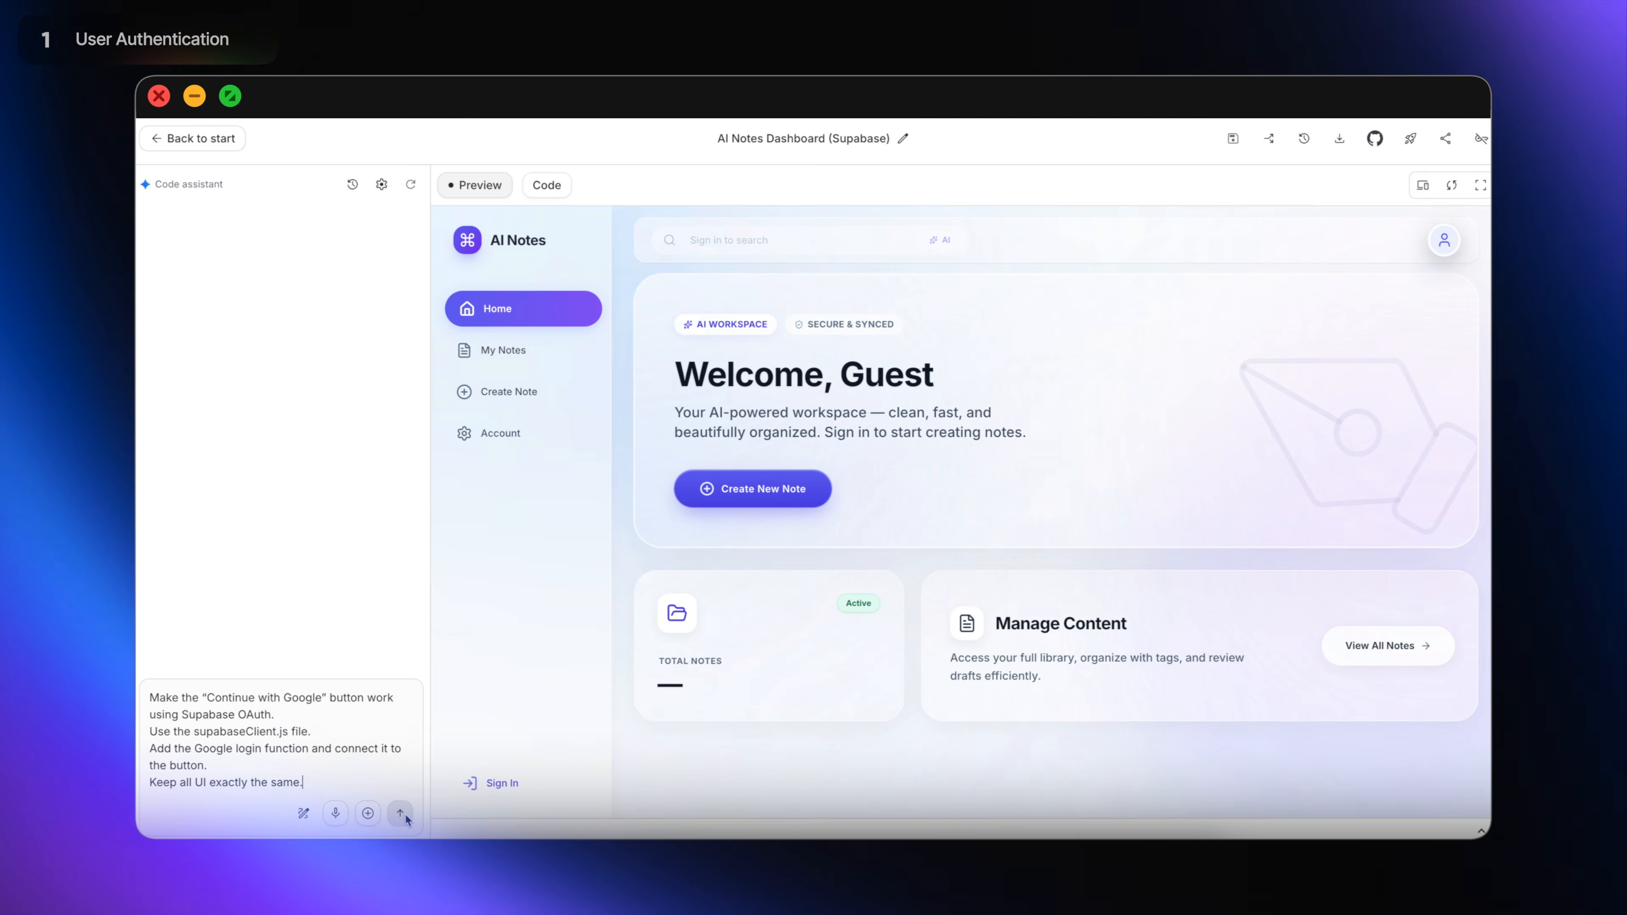
Send the Google sign-in prompt, sign into the live site with Google, and open Account.
click(401, 814)
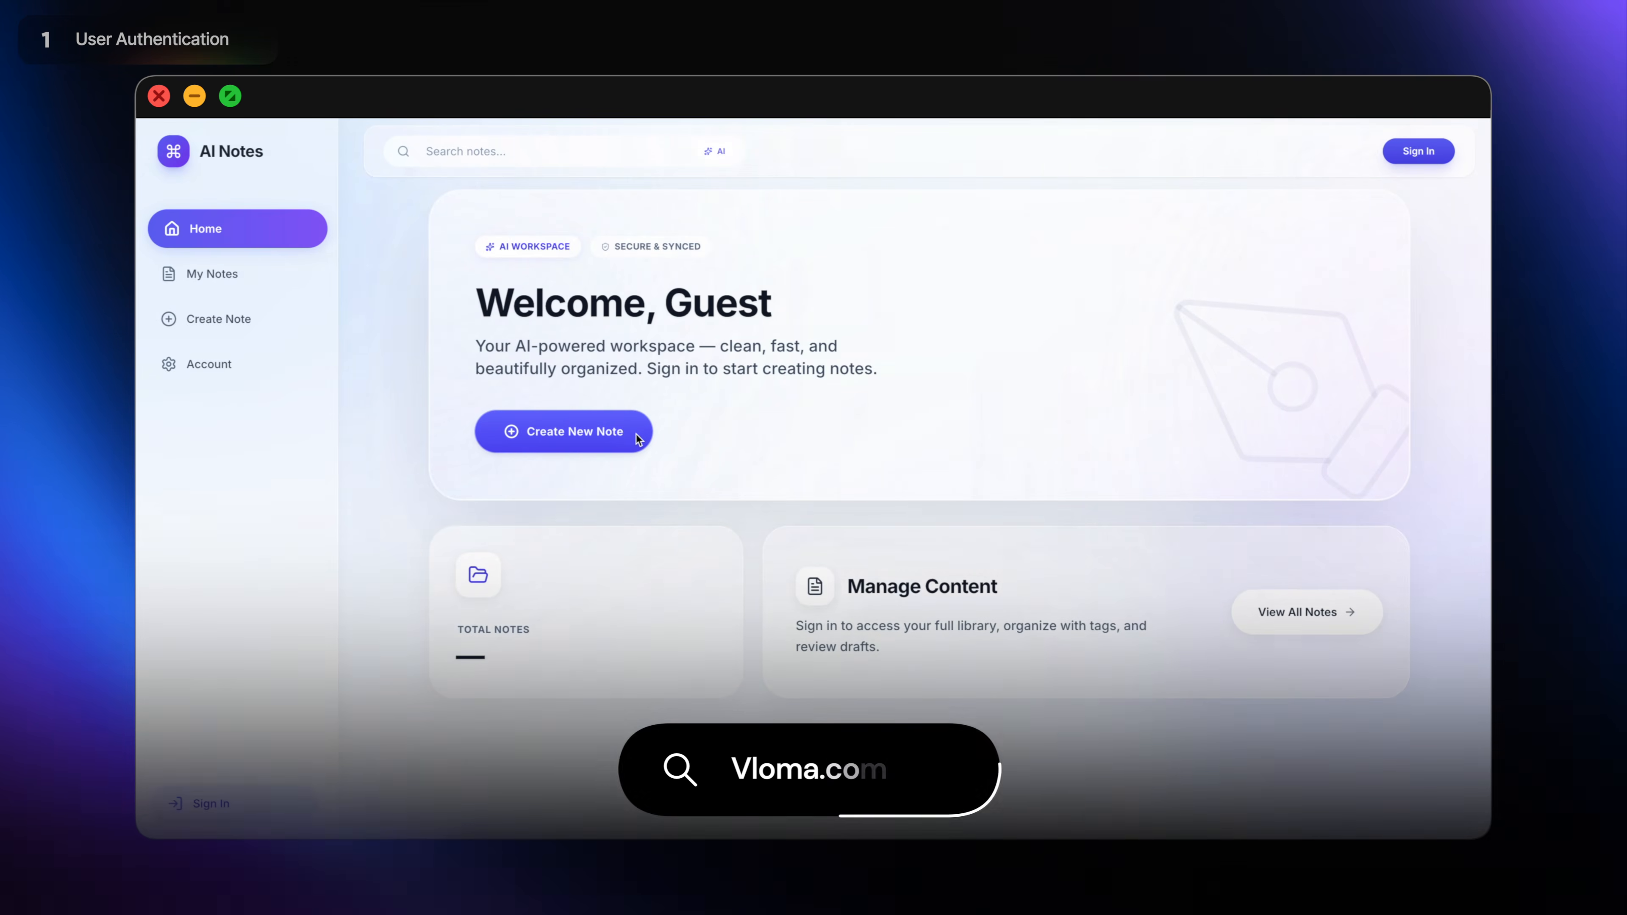
click(636, 434)
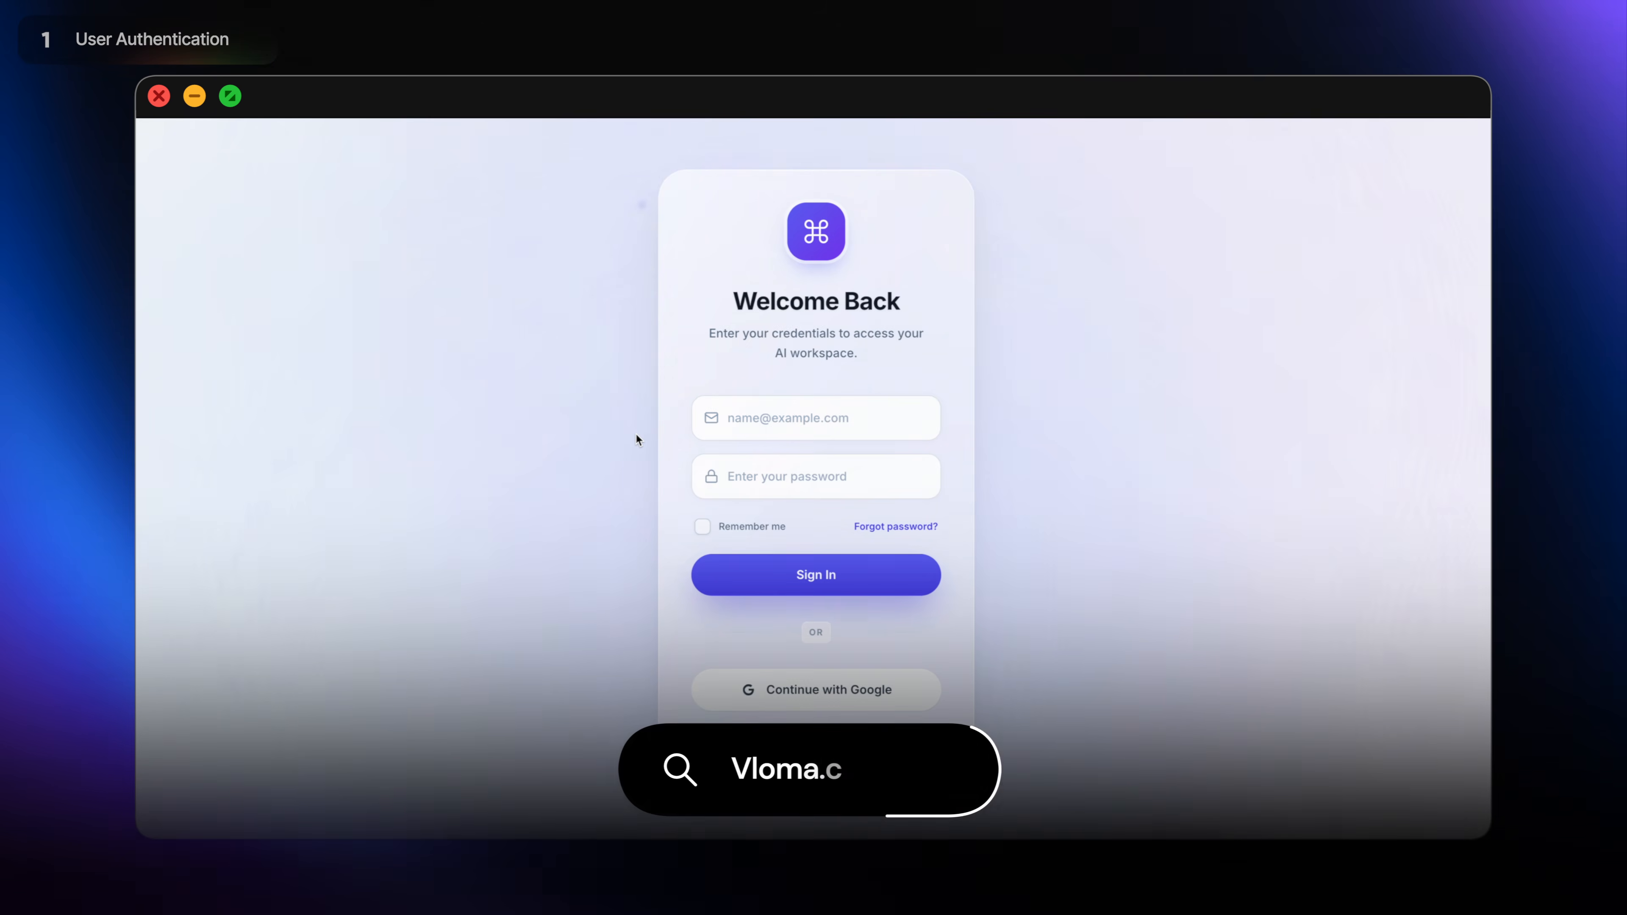
click(910, 685)
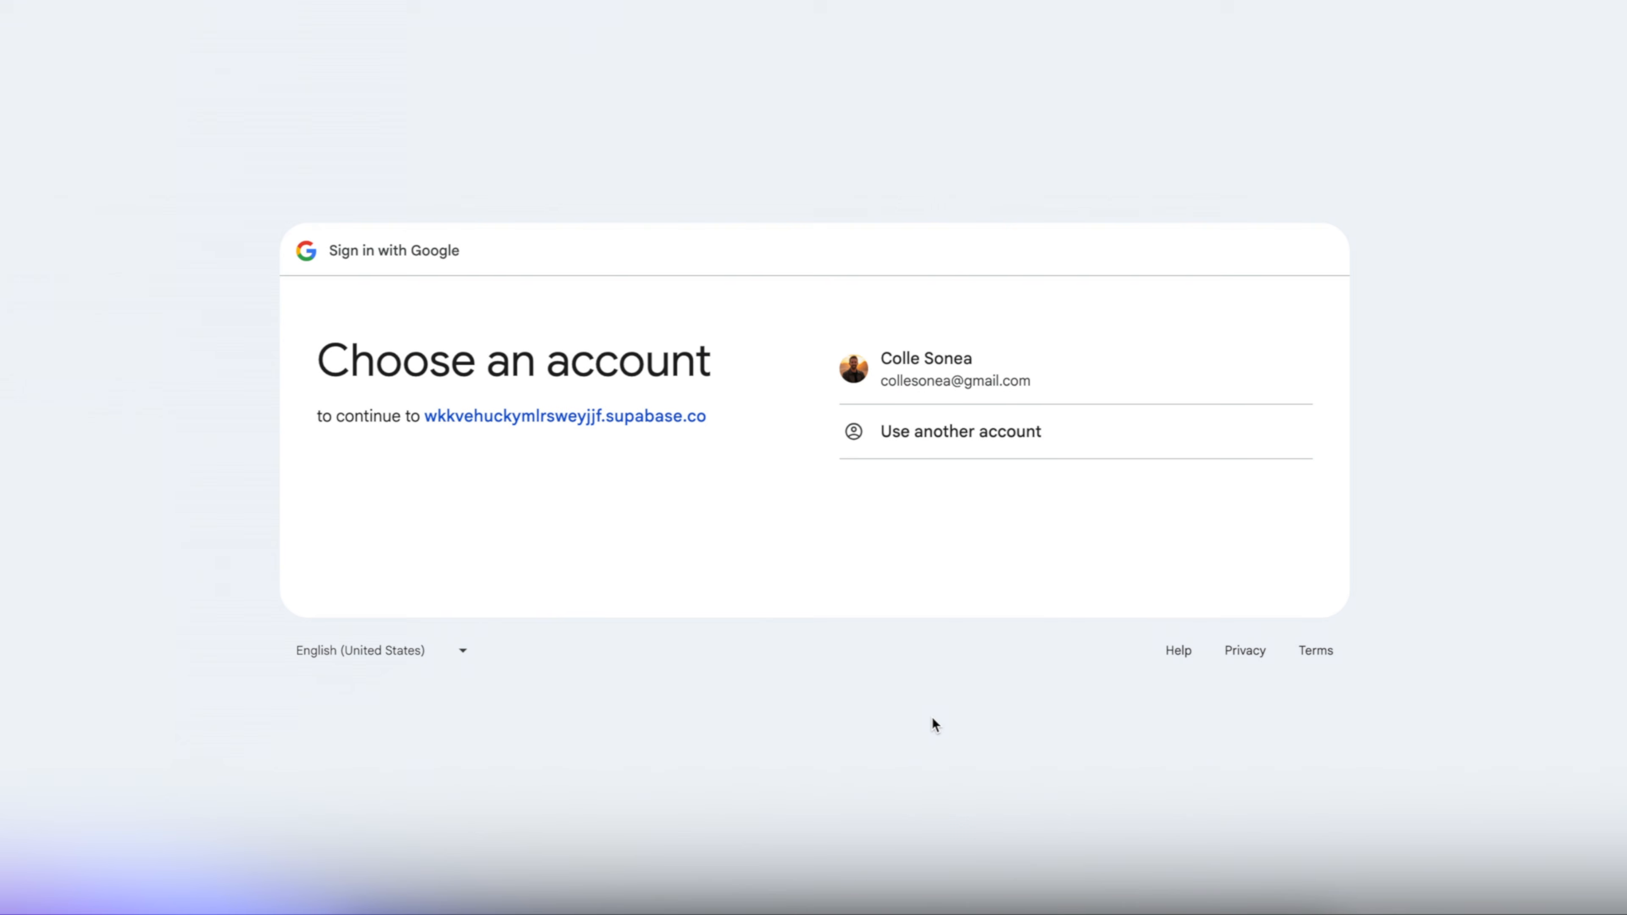
click(1117, 374)
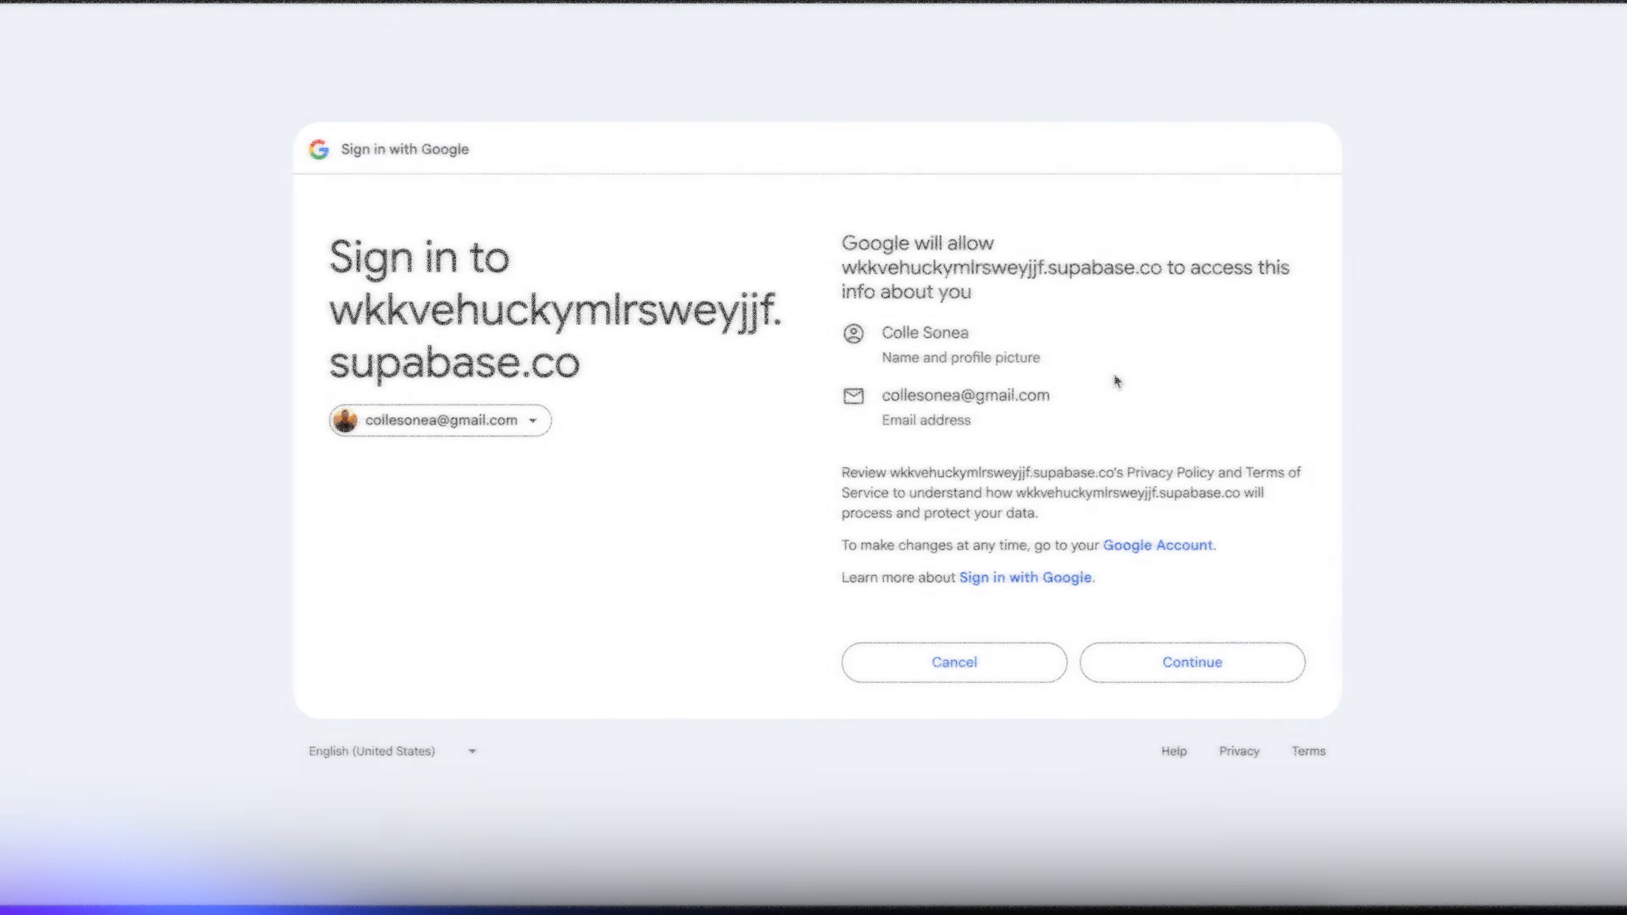
click(1272, 668)
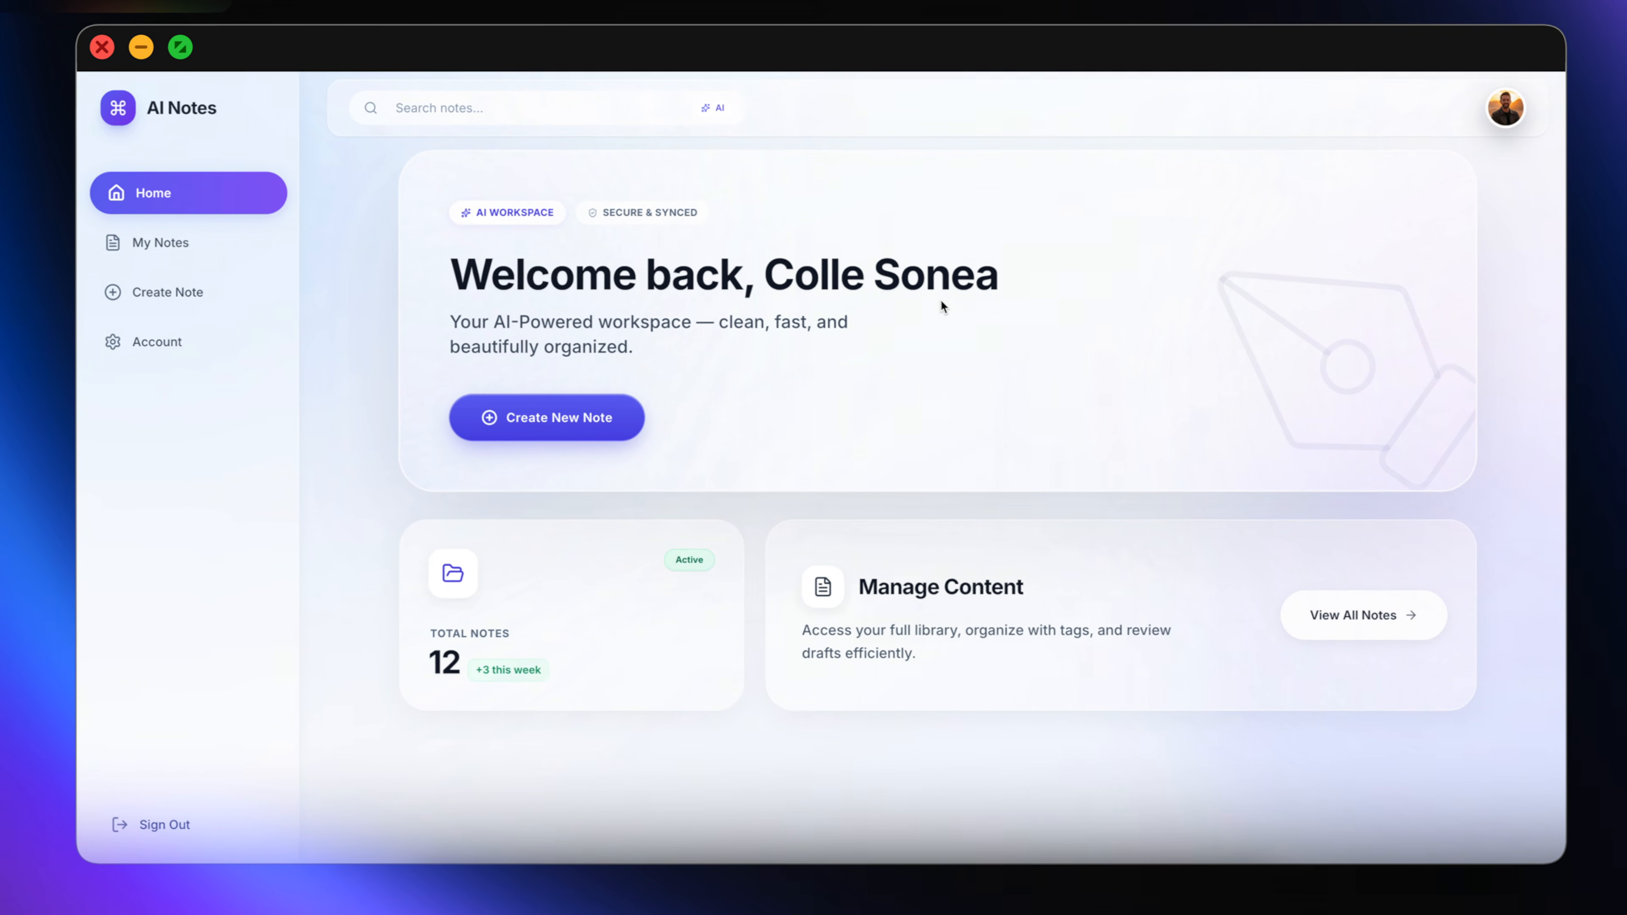
click(198, 339)
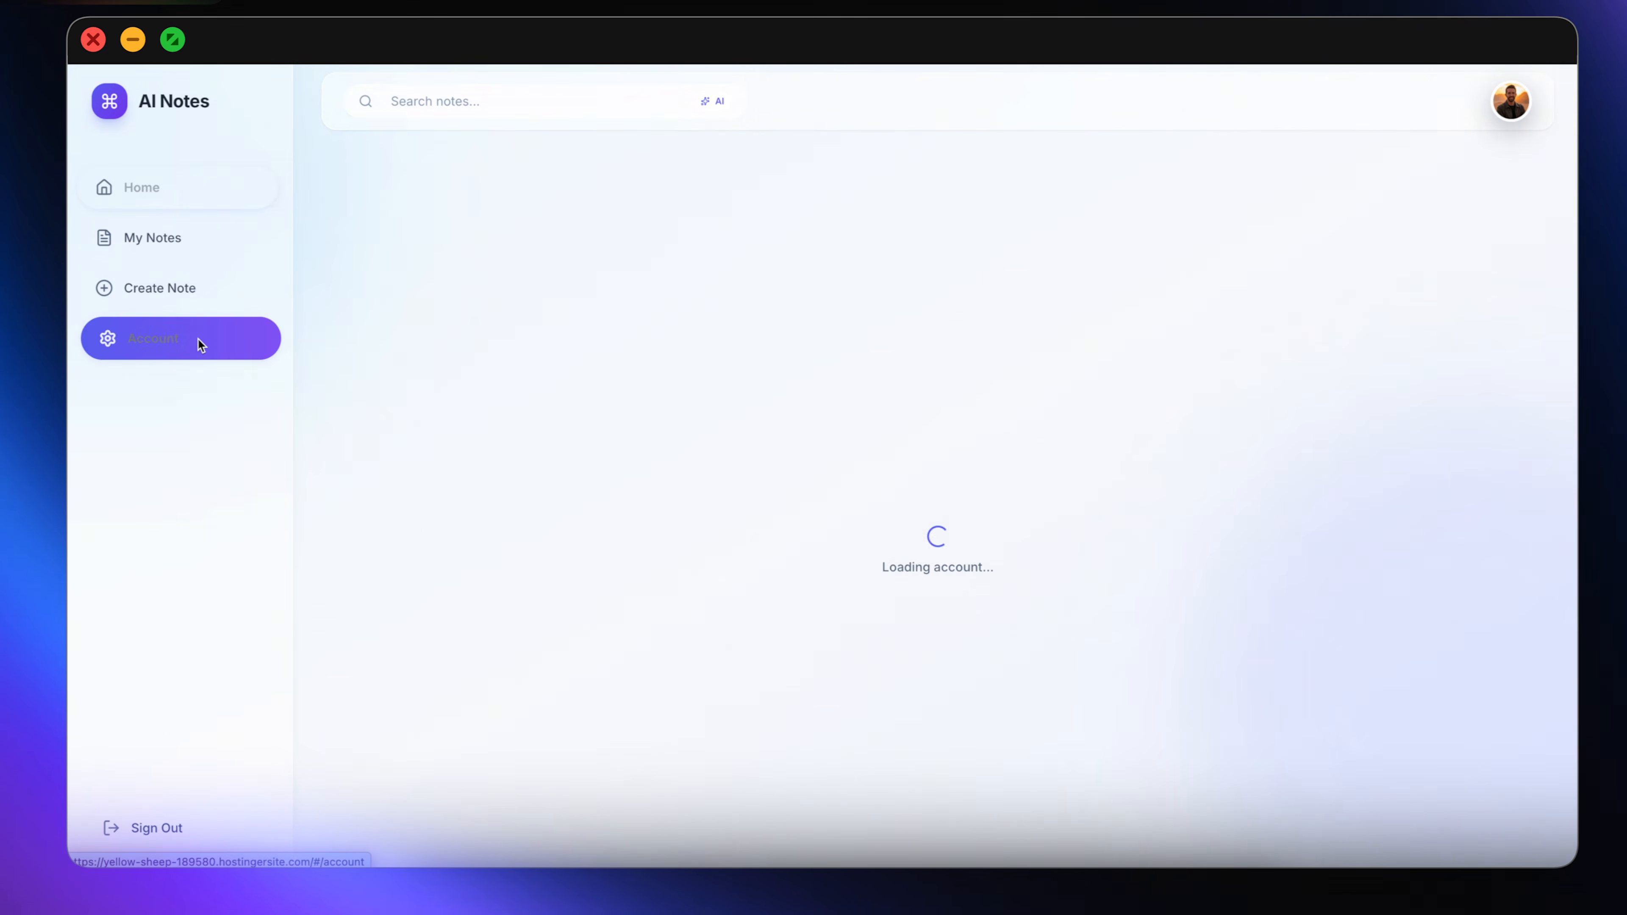